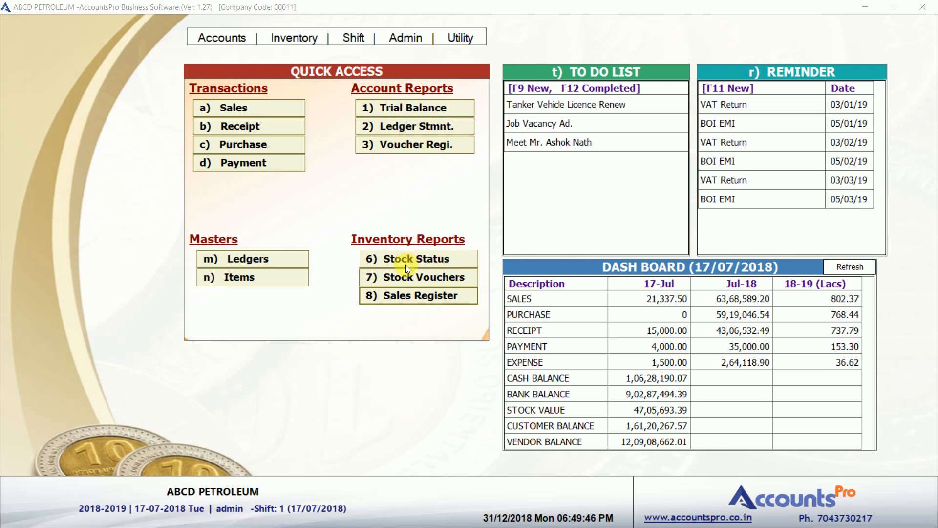
# Review the to-do list entries and the reminder entries with their dates on the home dashboard.
pyautogui.click(406, 299)
pyautogui.click(574, 107)
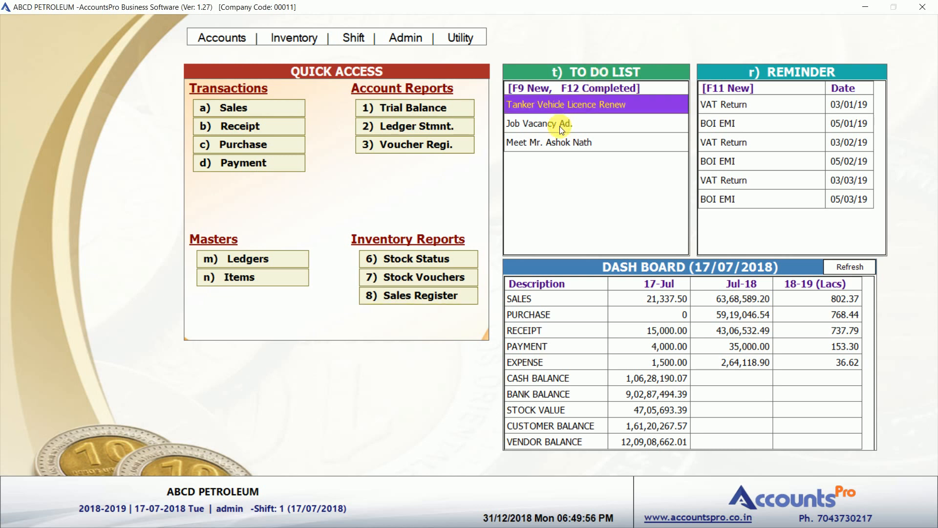
pyautogui.click(561, 126)
pyautogui.click(565, 147)
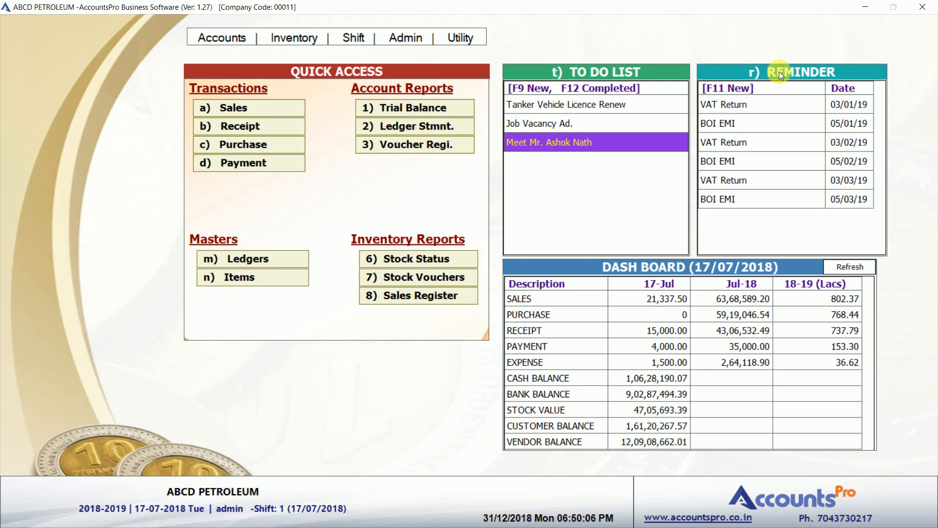
pyautogui.click(743, 108)
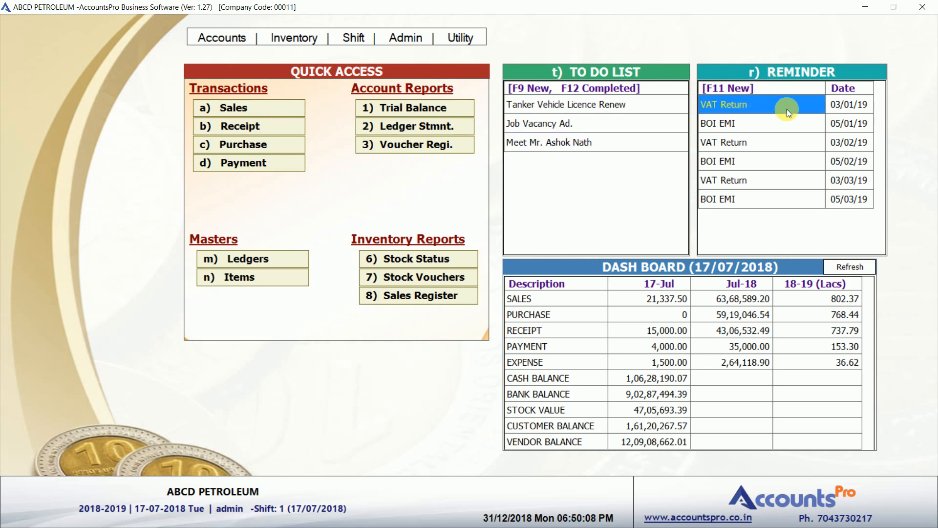
pyautogui.click(851, 109)
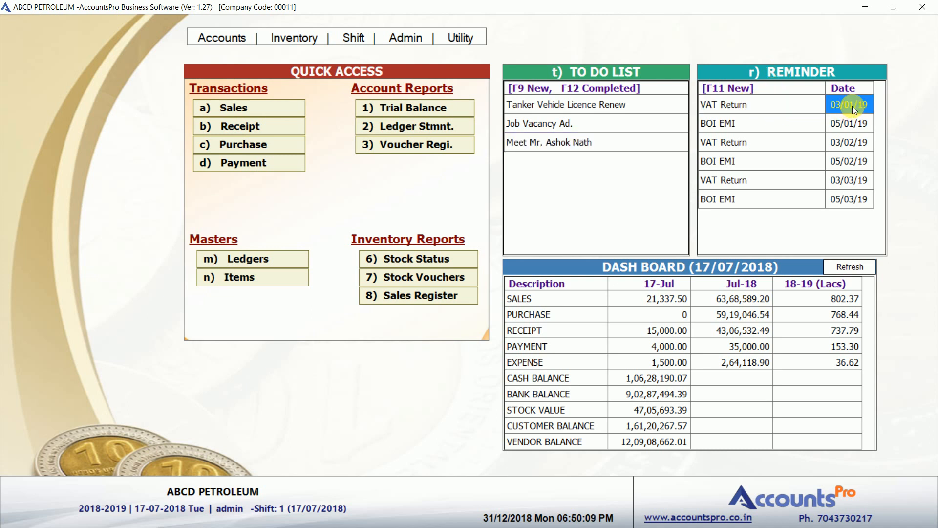
pyautogui.click(847, 144)
pyautogui.click(847, 182)
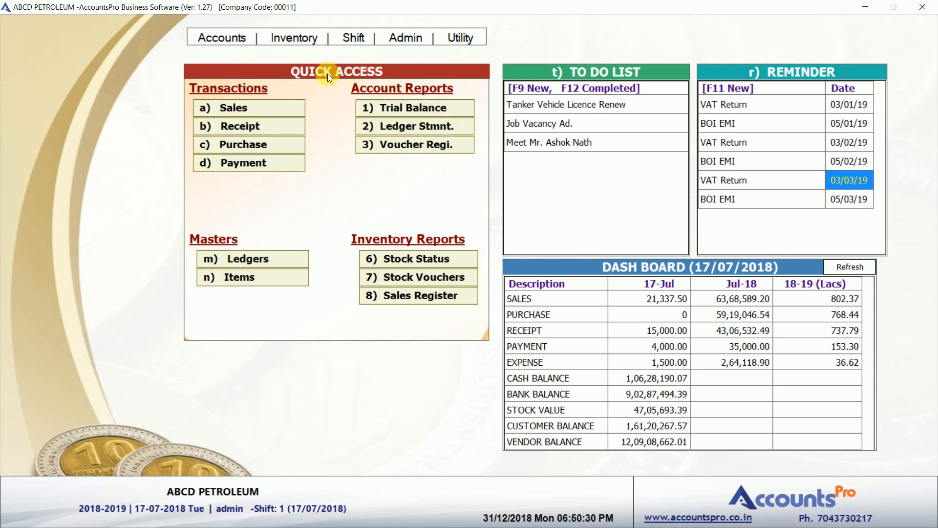
# Start a new sales entry and set its type to Debit after reviewing the available payment types.
pyautogui.click(269, 110)
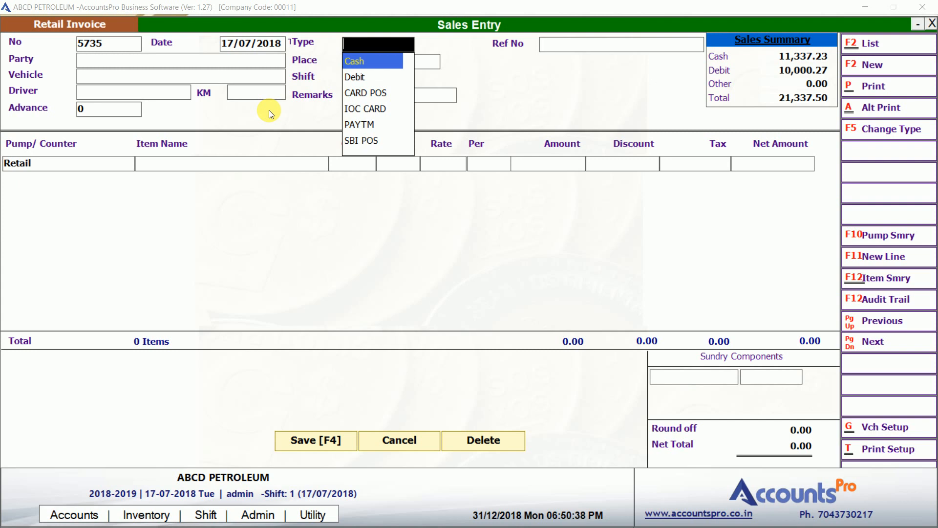
pyautogui.press('Down')
pyautogui.press('Down')
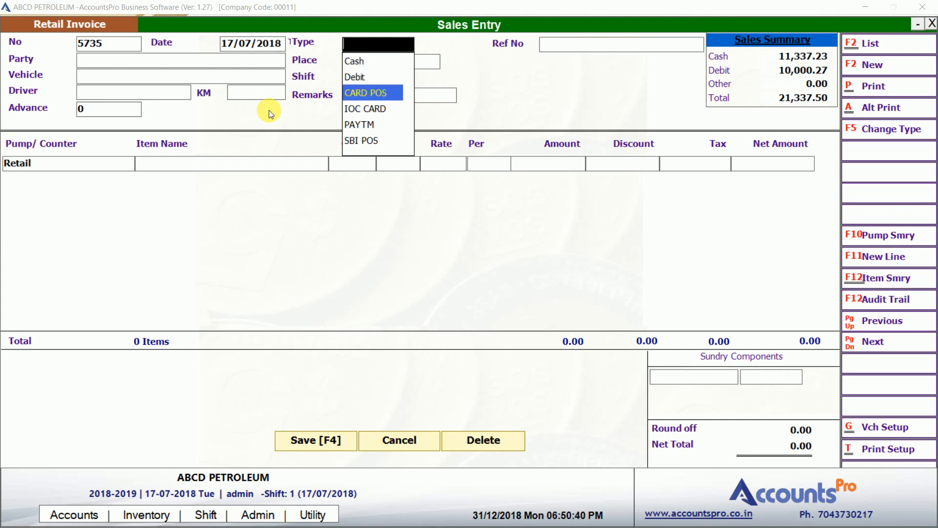
pyautogui.press('Down')
pyautogui.press('Down')
pyautogui.press('Down')
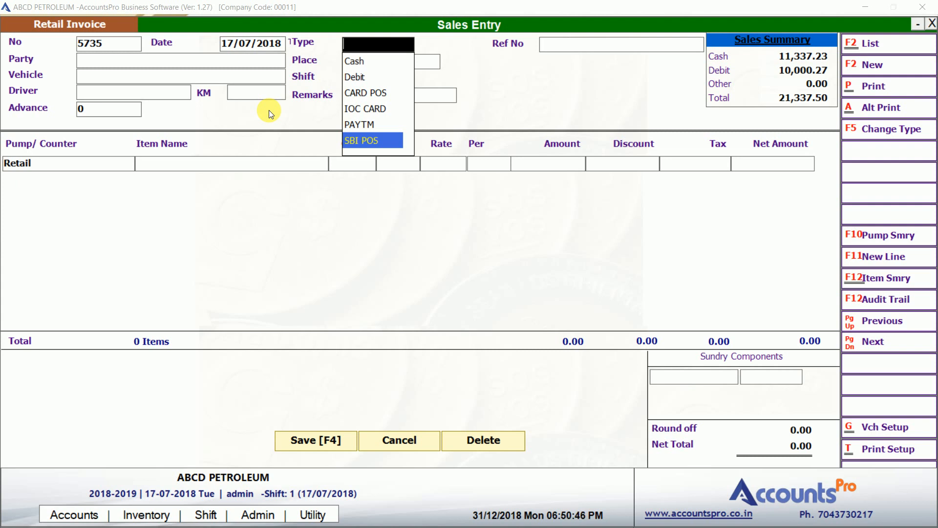
pyautogui.press('Up')
pyautogui.press('Up')
pyautogui.press('Up')
pyautogui.press('Up')
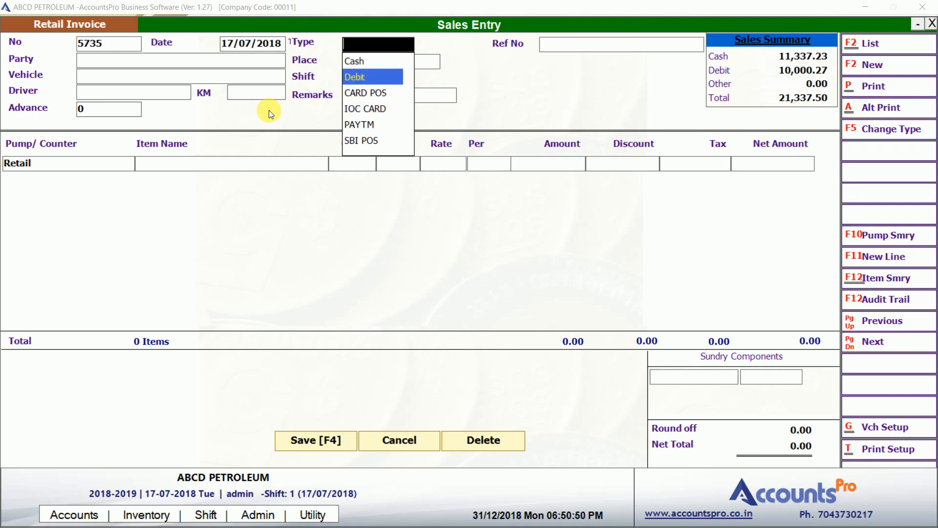
pyautogui.press('Return')
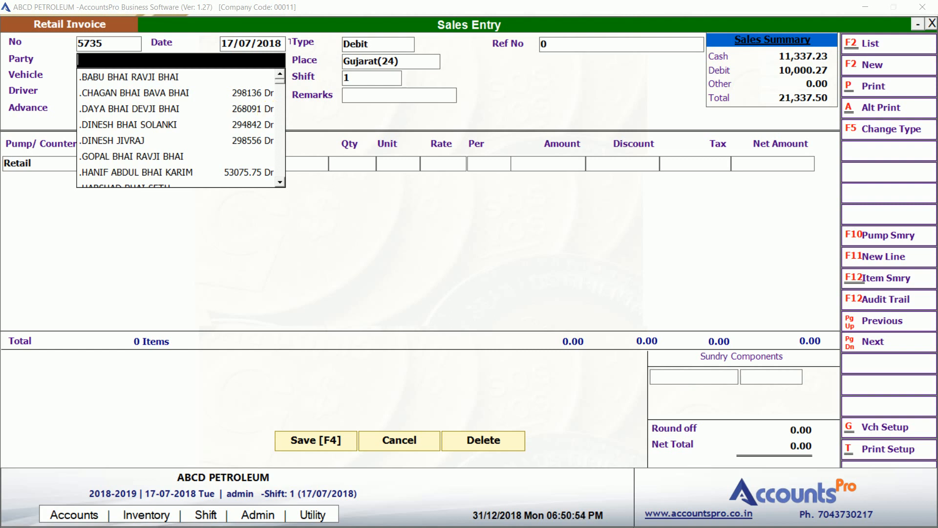
# Create a new ledger from the party field named LILLY TRANSPORT, keeping the same print name and alias and the Customers group.
pyautogui.write('vije')
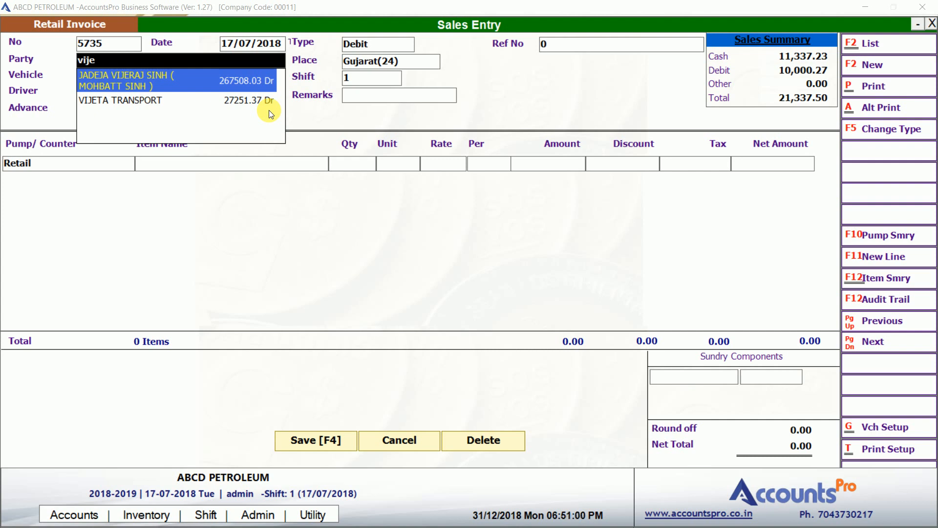
pyautogui.hotkey('alt', 'c')
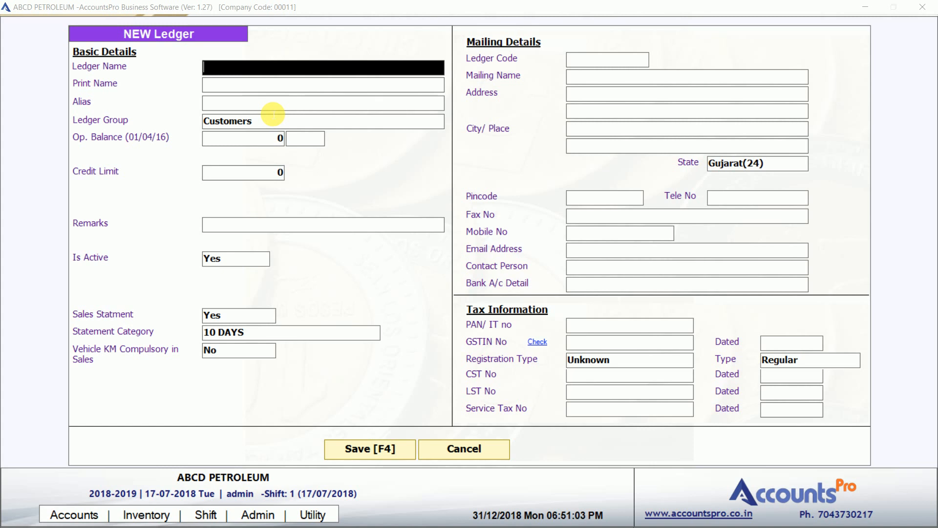
pyautogui.write('L')
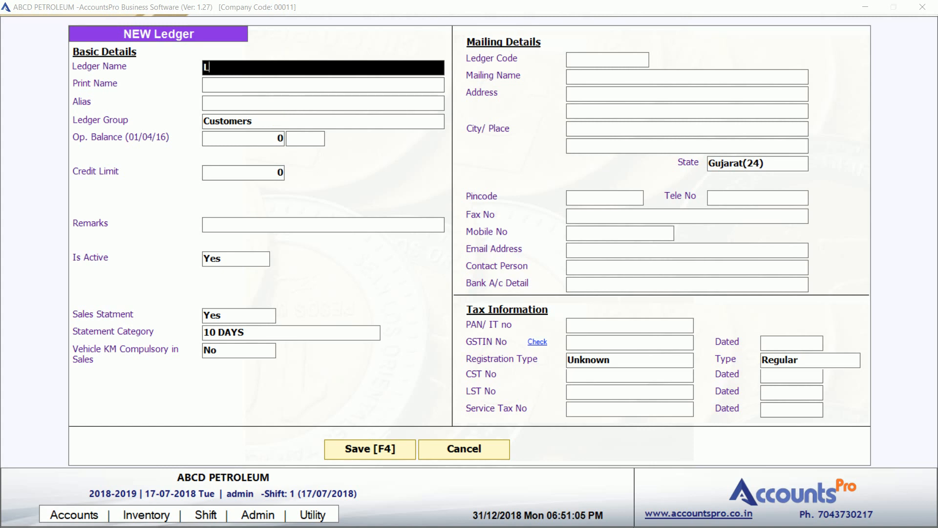
pyautogui.write('ILLY TRANSPORT')
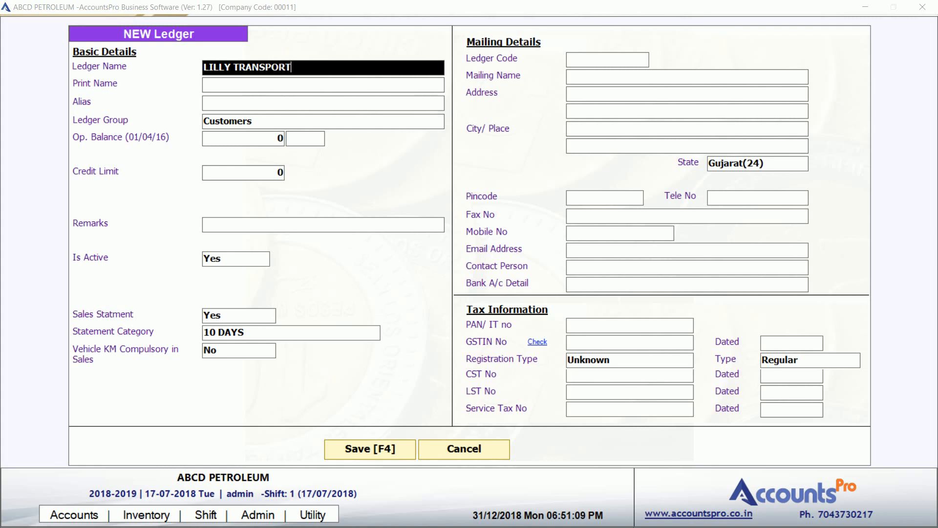
pyautogui.press('Return')
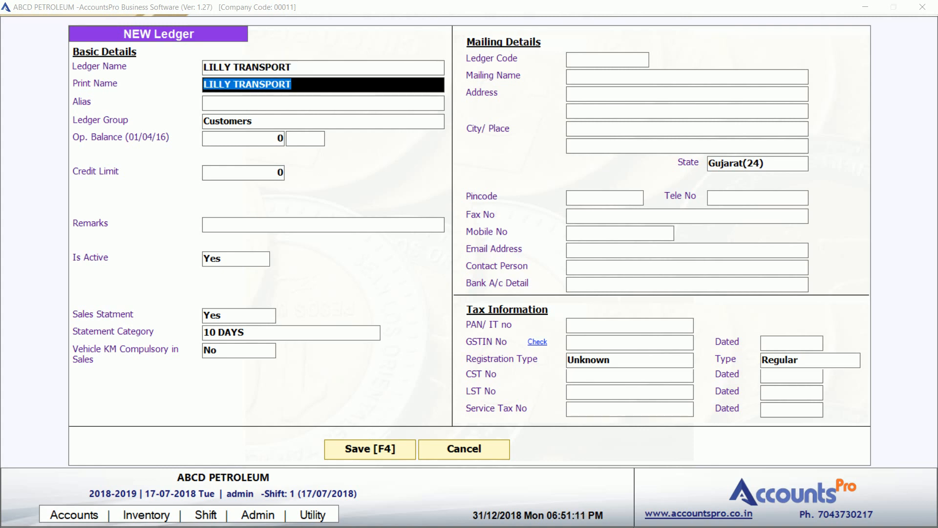
pyautogui.press('Return')
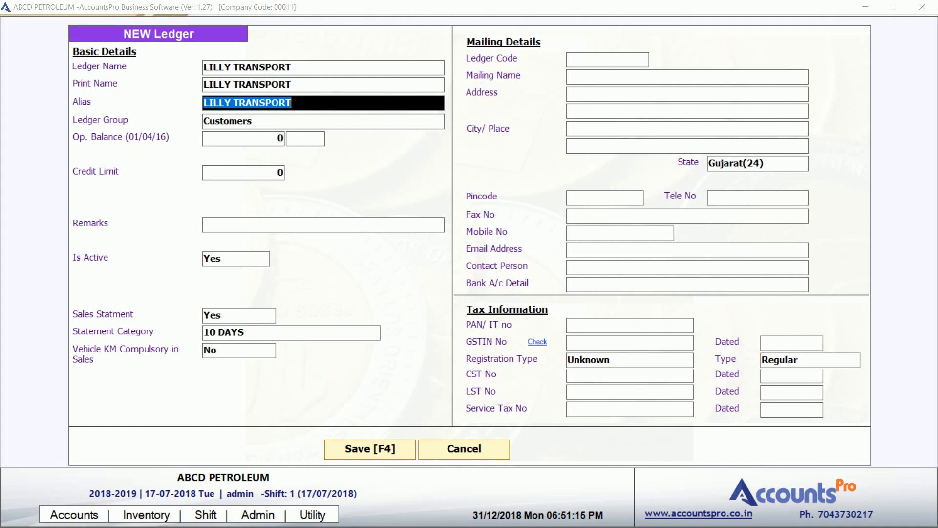
pyautogui.click(274, 116)
pyautogui.press('Return')
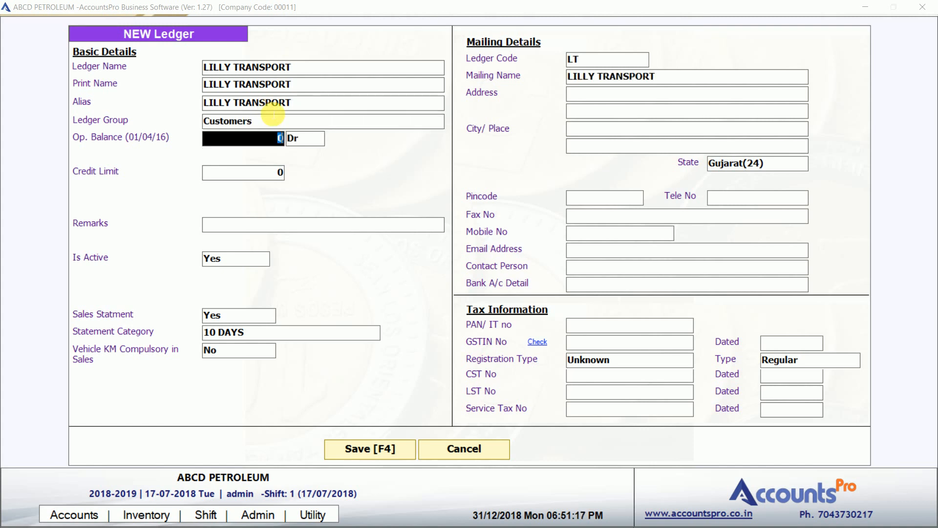
# Set the ledger's credit limit to 45,000, keeping a zero opening balance, blank remarks, and Yes for active status and sales statement.
pyautogui.press('Return')
pyautogui.press('Return')
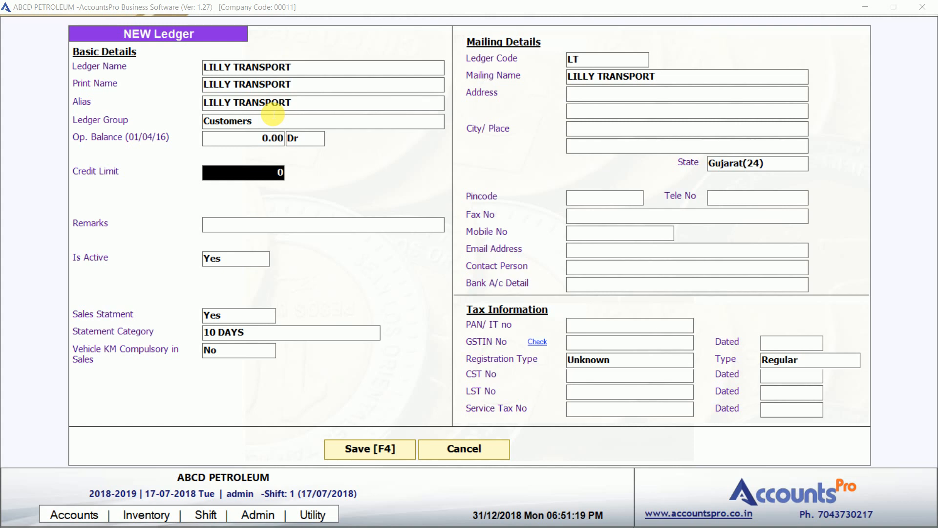
pyautogui.write('450000.00')
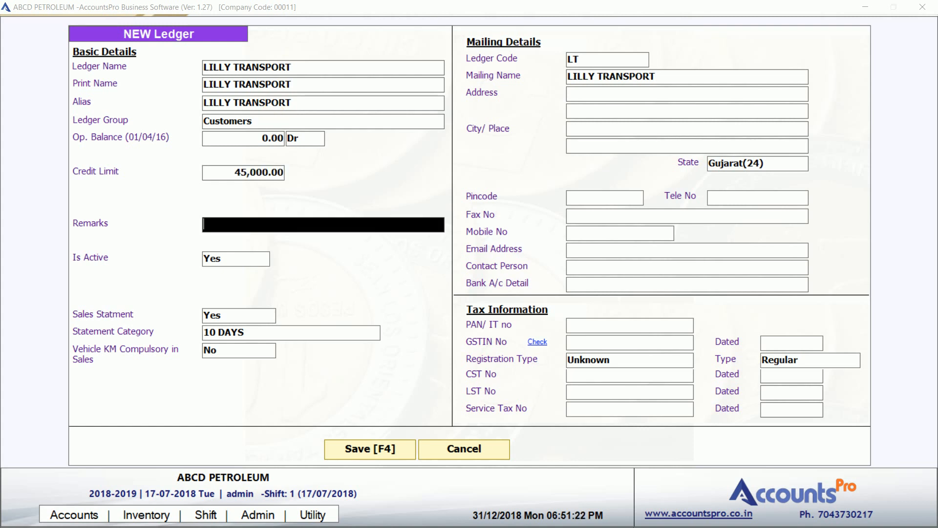
pyautogui.press('Return')
pyautogui.press('Return')
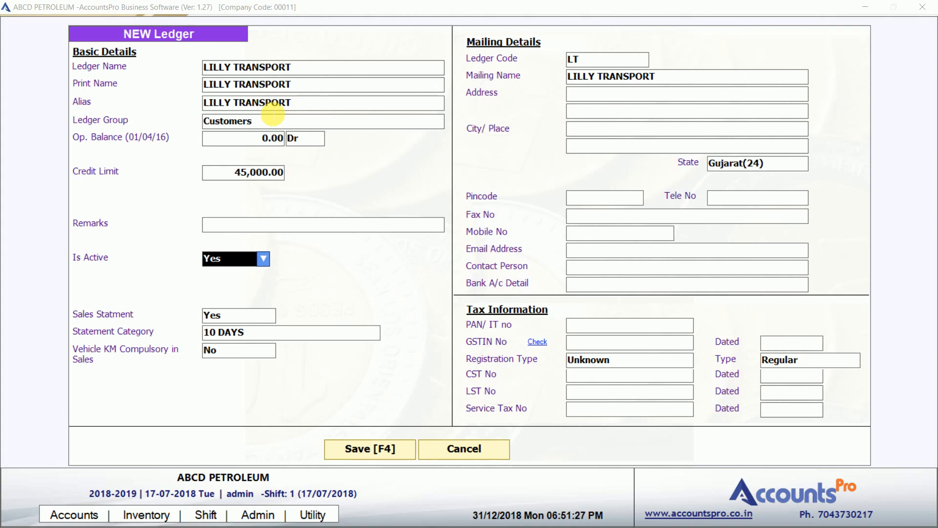
pyautogui.press('Return')
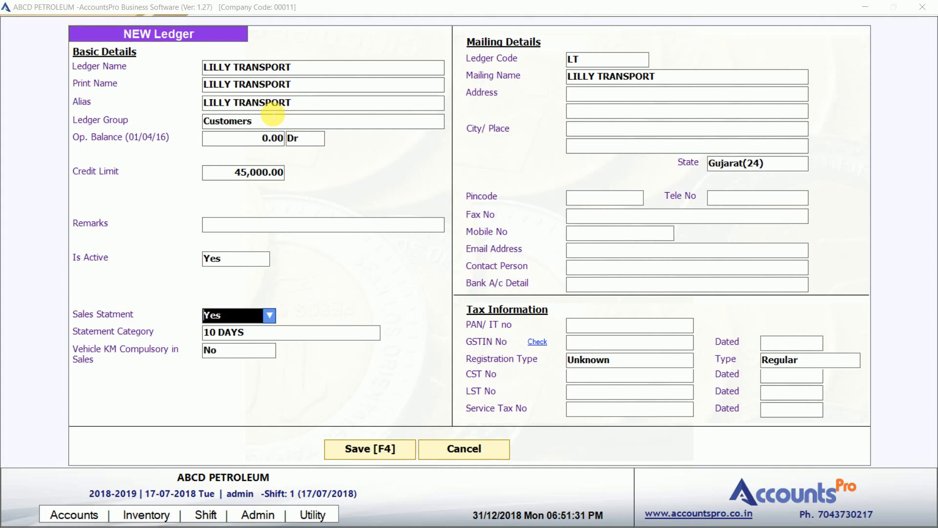
pyautogui.press('Return')
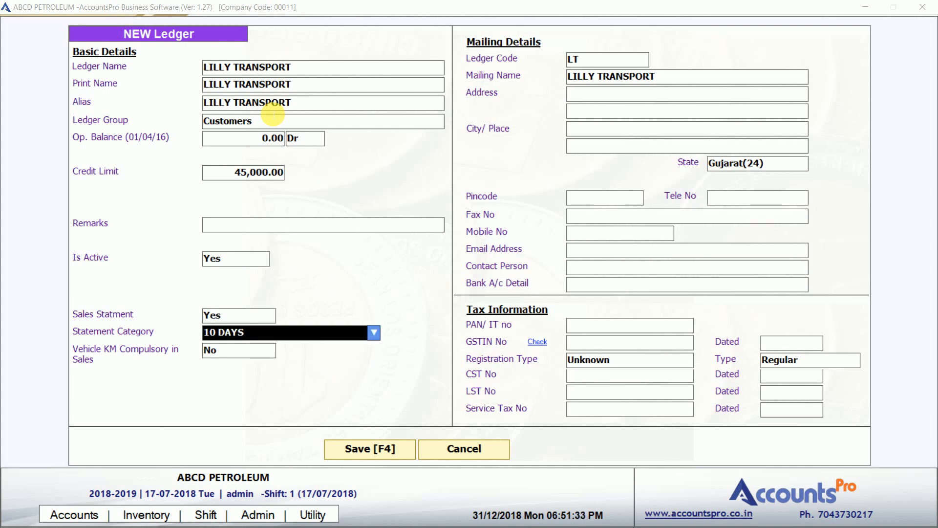
# Review the statement category options and keep the ledger's category at 10 DAYS.
pyautogui.hotkey('alt', 'Down')
pyautogui.press('Down')
pyautogui.press('Down')
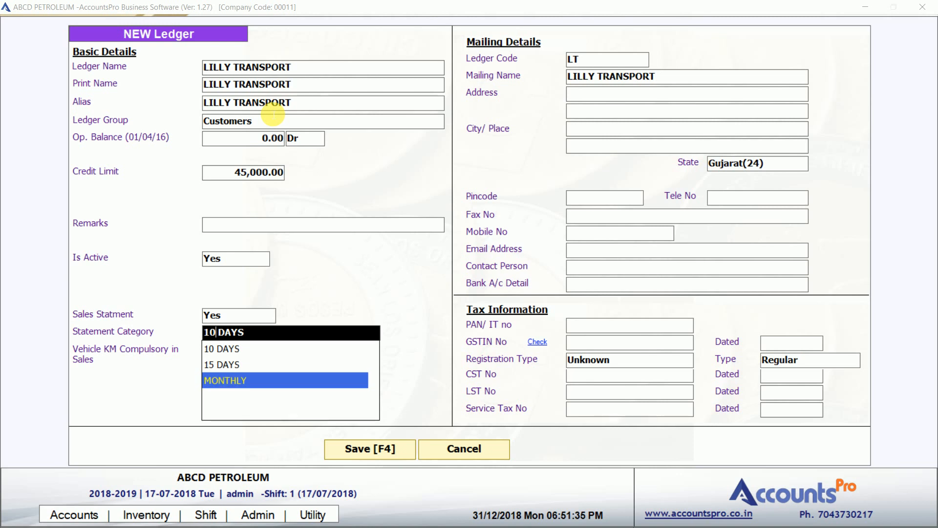
pyautogui.press('Up')
pyautogui.press('Up')
pyautogui.press('Return')
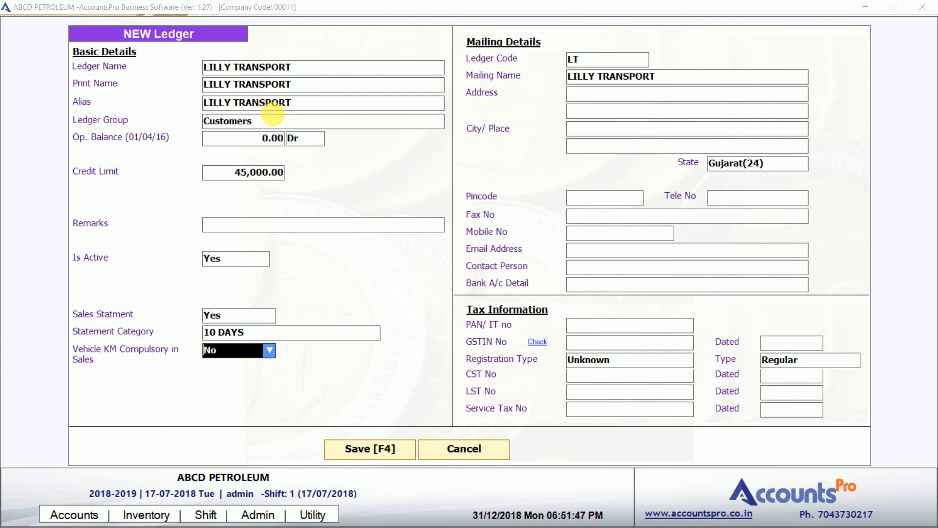
# Enter VADODARA as the ledger's city, leaving the address lines blank, vehicle KM compulsory at No and the state at Gujarat(24).
pyautogui.press('Return')
pyautogui.press('Return')
pyautogui.press('Return')
pyautogui.press('Return')
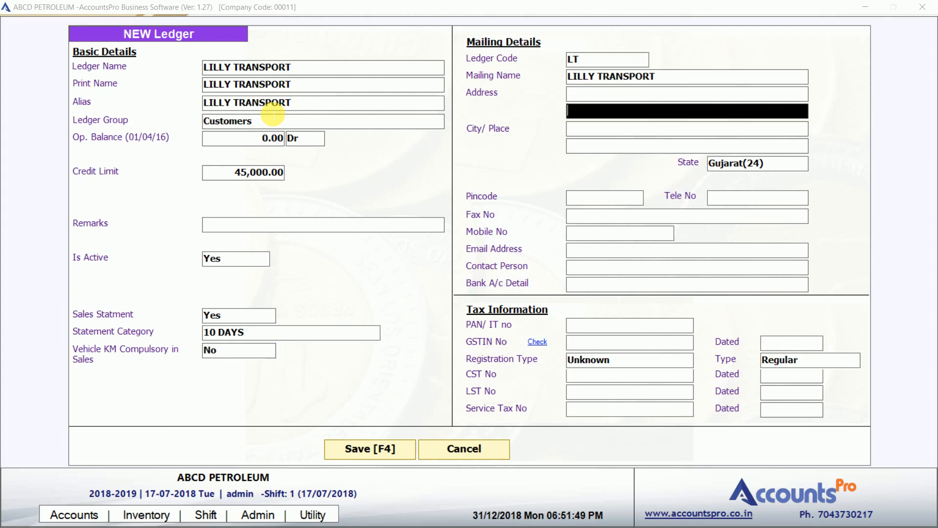
pyautogui.press('Return')
pyautogui.write('V')
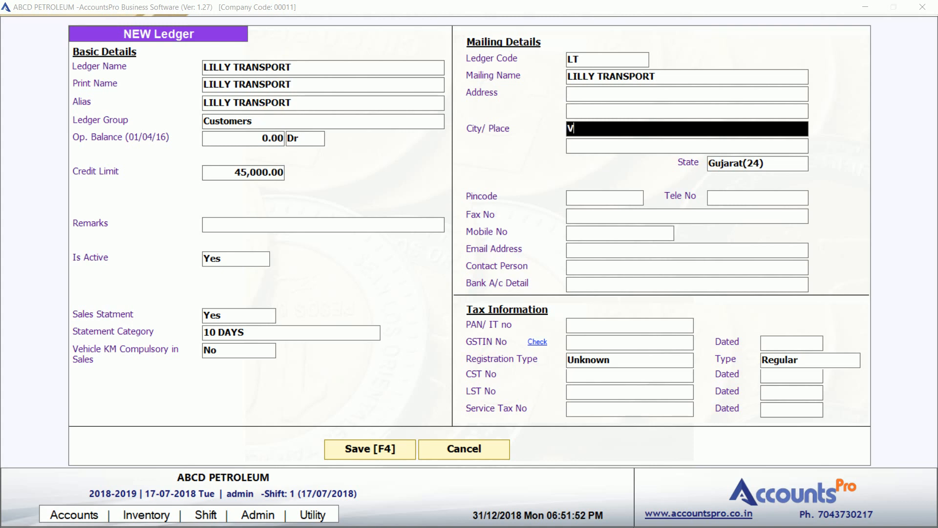
pyautogui.write('ADODARA')
pyautogui.press('Return')
pyautogui.press('Return')
pyautogui.press('Return')
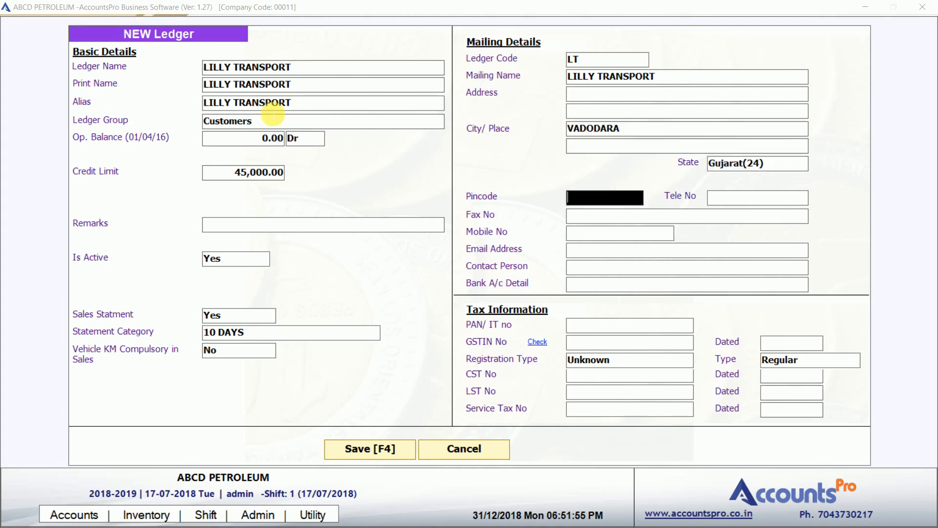
# Leave the remaining contact and tax fields blank and save the new customer ledger.
pyautogui.press('Return')
pyautogui.press('Return')
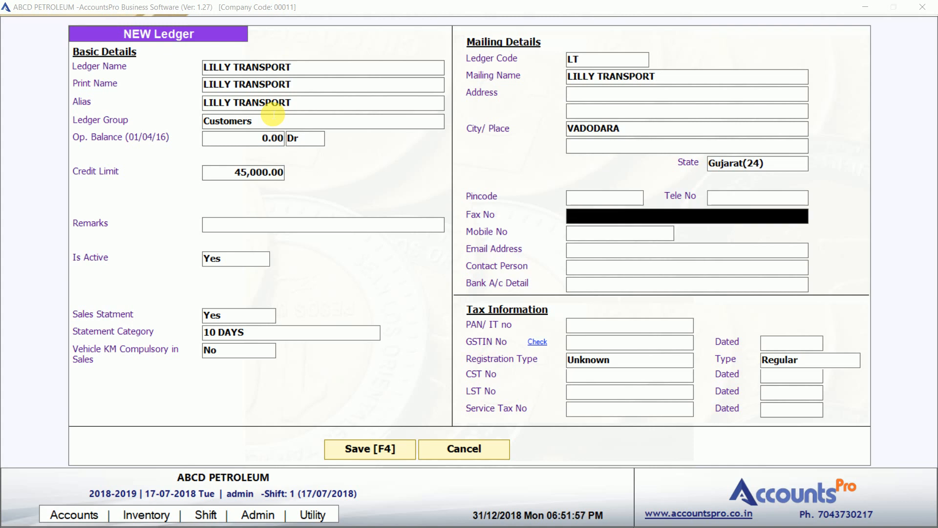
pyautogui.press('Return')
pyautogui.press('Return')
pyautogui.press('Return')
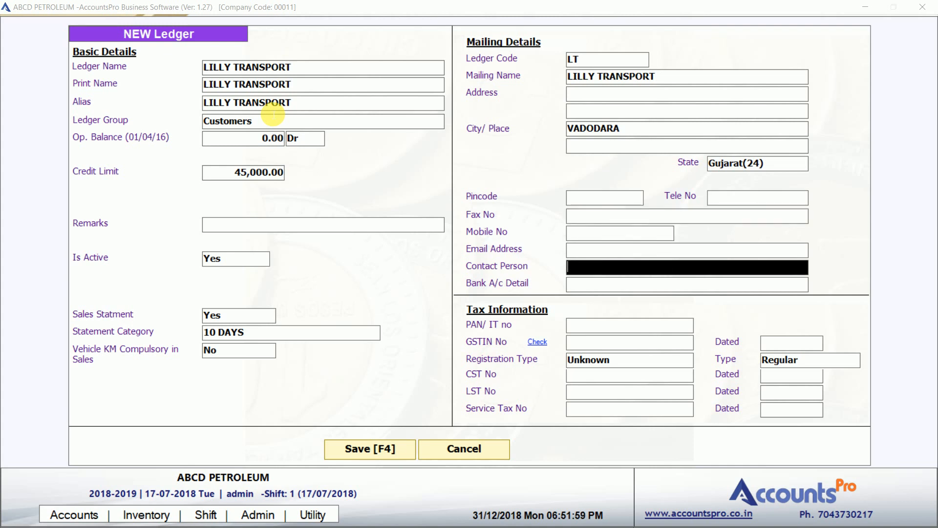
pyautogui.press('Return')
pyautogui.press('Return')
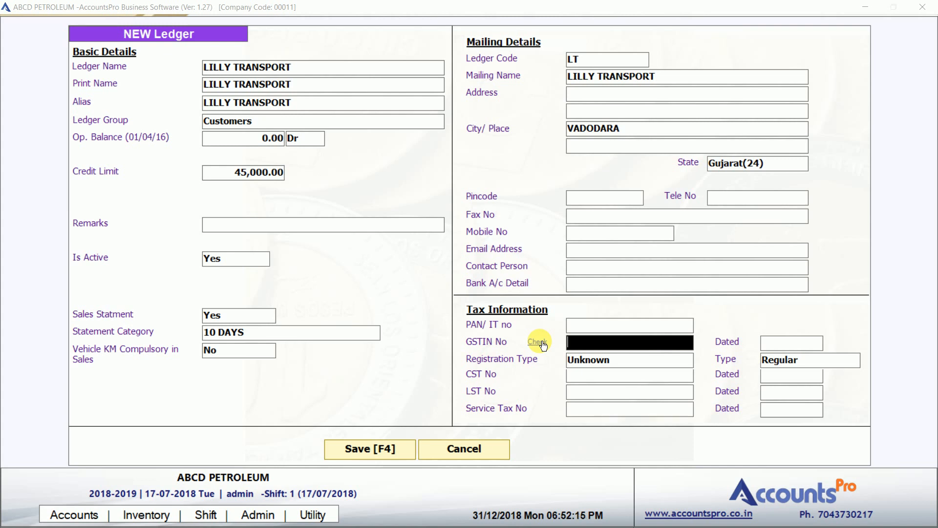
pyautogui.click(371, 453)
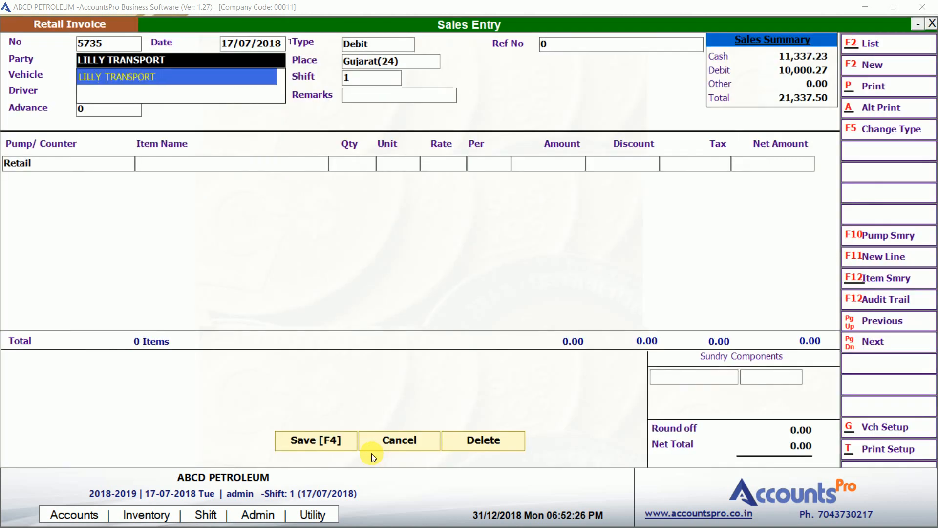
# Use LILLY TRANSPORT as the sale's party and enter the vehicle registration number and the driver's name.
pyautogui.press('Return')
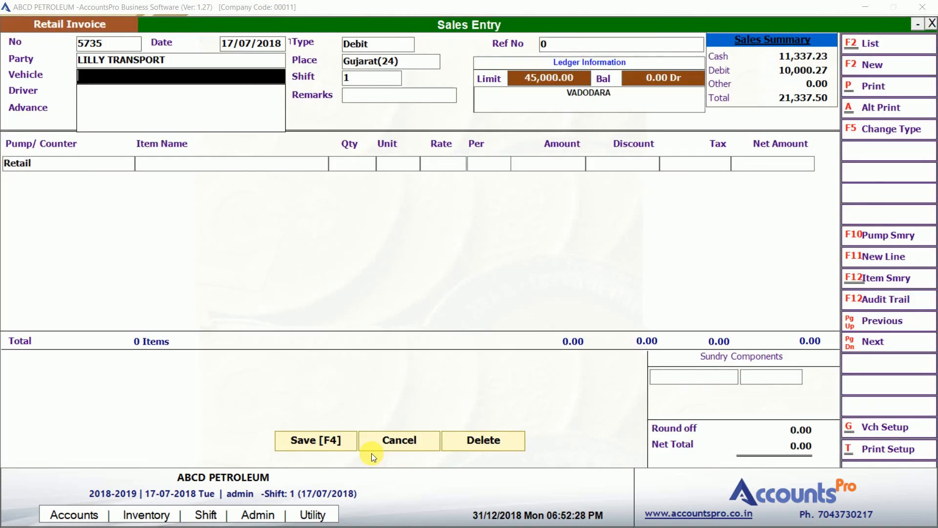
pyautogui.write('GJ 8')
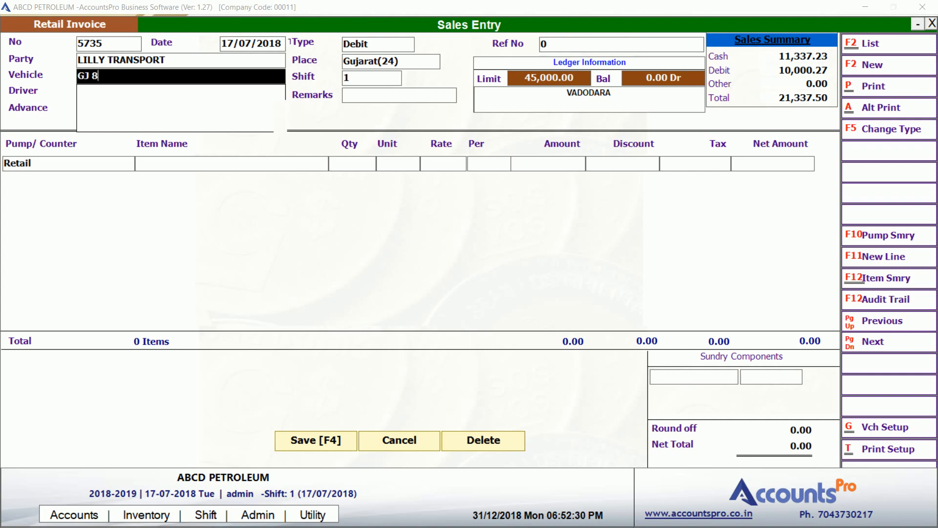
pyautogui.write(' AA 6101')
pyautogui.press('Return')
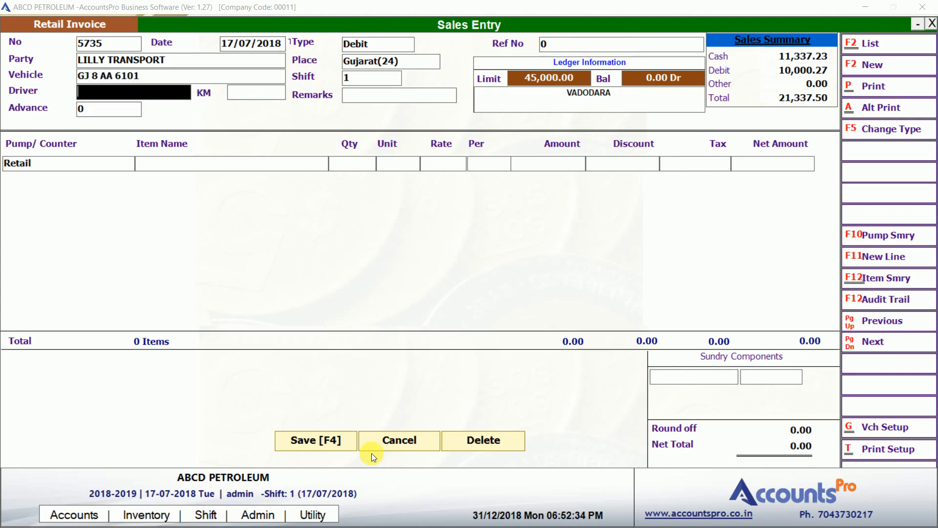
pyautogui.write('AMIT')
pyautogui.press('Return')
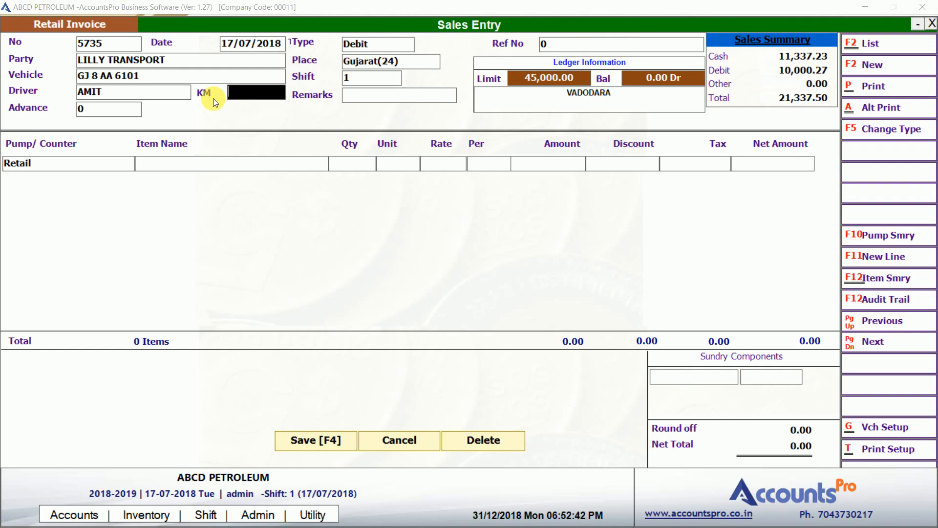
# Leave the vehicle's KM reading blank and set the sale's advance to 2500.
pyautogui.press('Return')
pyautogui.press('Return')
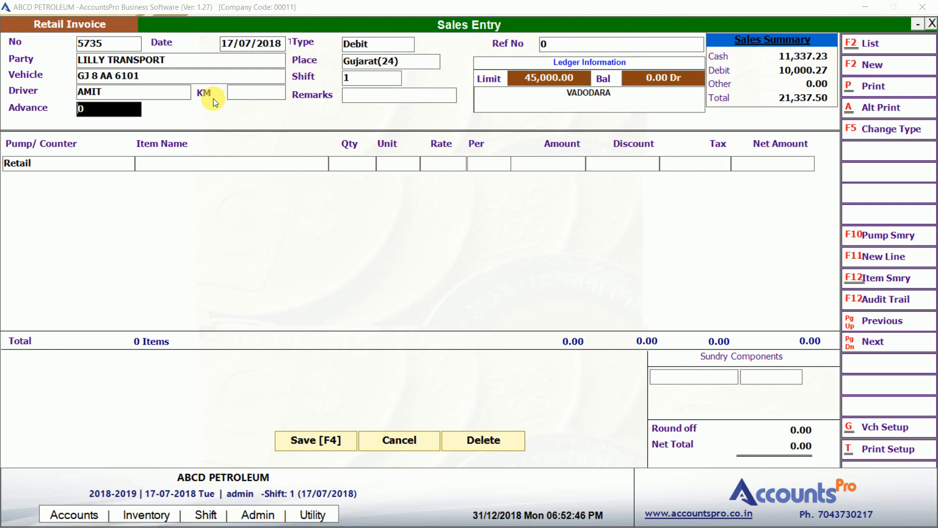
pyautogui.write('2500')
pyautogui.press('Return')
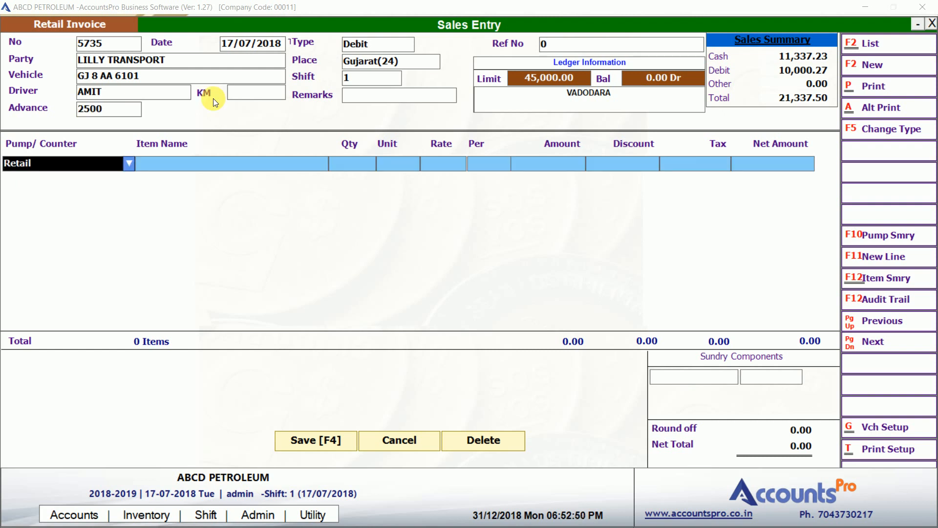
# Add a DIESEL line from the Retail counter with a quantity of 100 Ltr.
pyautogui.press('Return')
pyautogui.write('DIE')
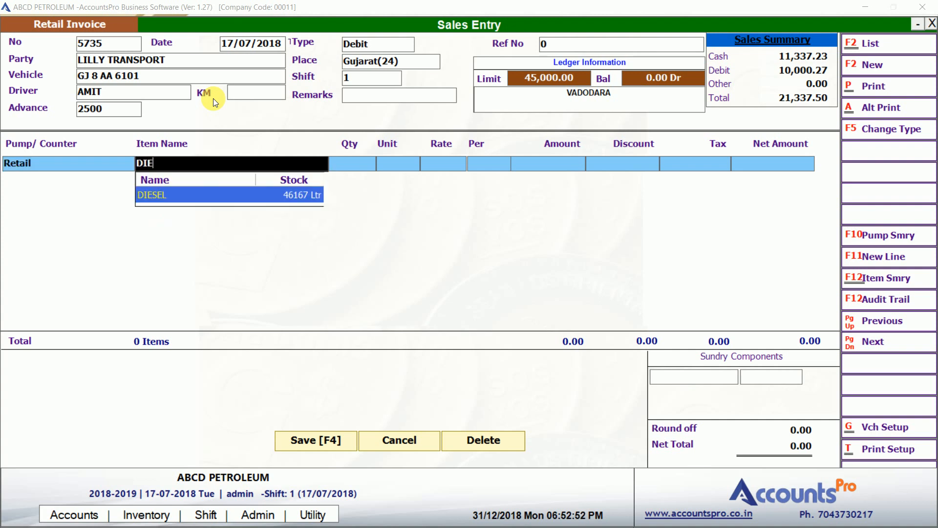
pyautogui.press('Return')
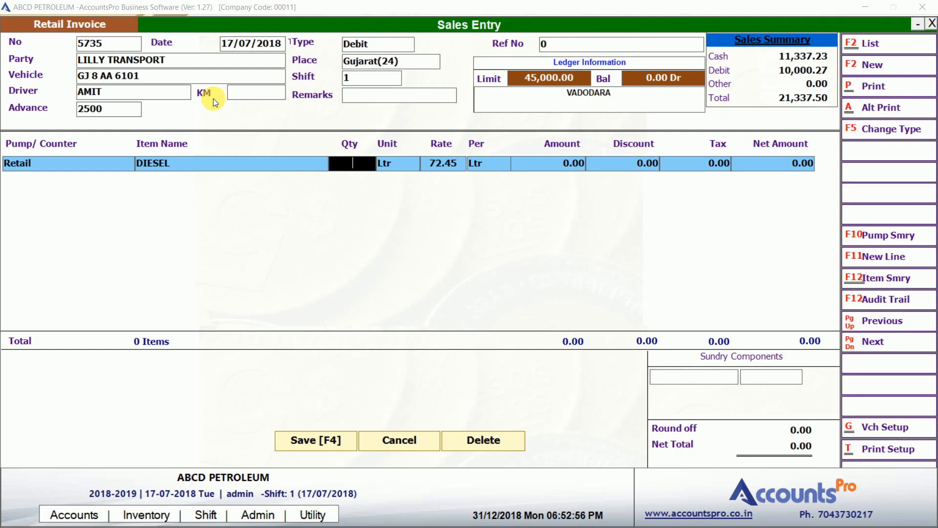
pyautogui.write('100')
pyautogui.press('Return')
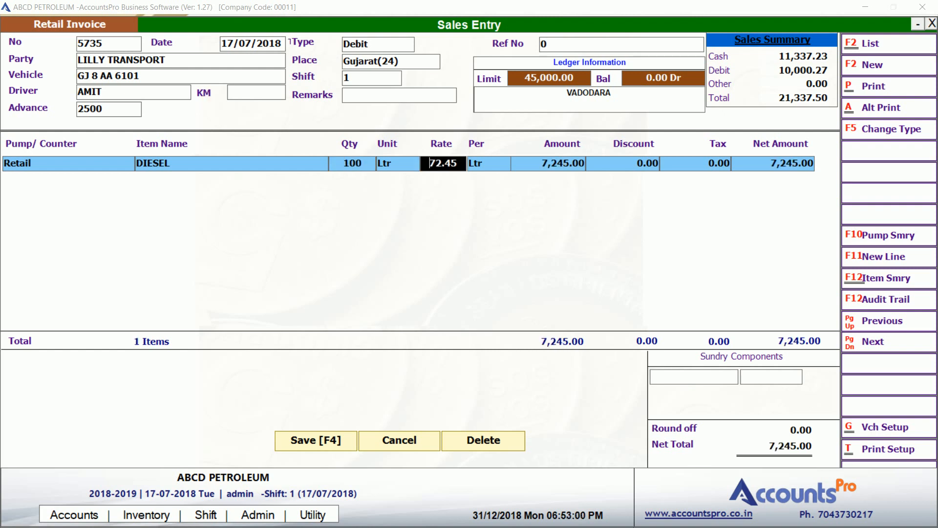
# Replace the diesel line's quantity with an entry of 5000 and finish the line with its rate kept and no discount.
pyautogui.hotkey('shift', 'Tab')
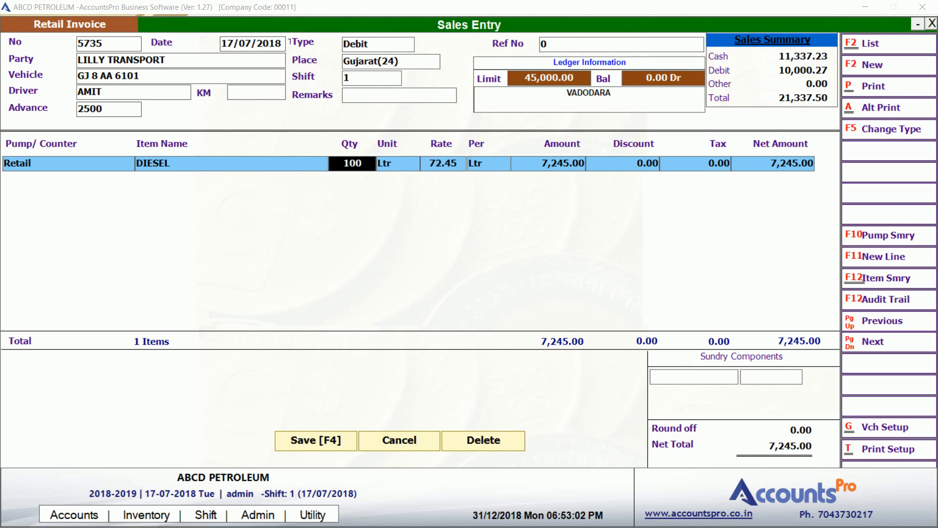
pyautogui.write('5000')
pyautogui.press('Return')
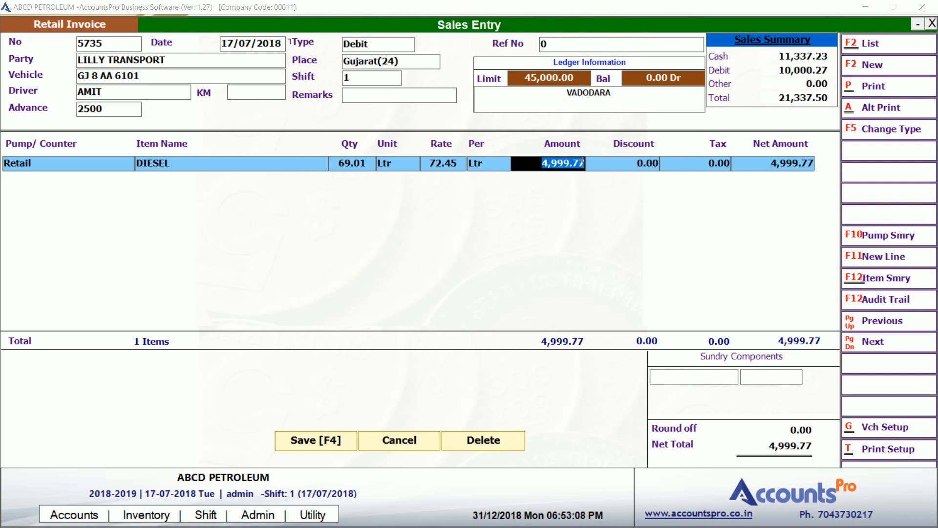
pyautogui.press('Return')
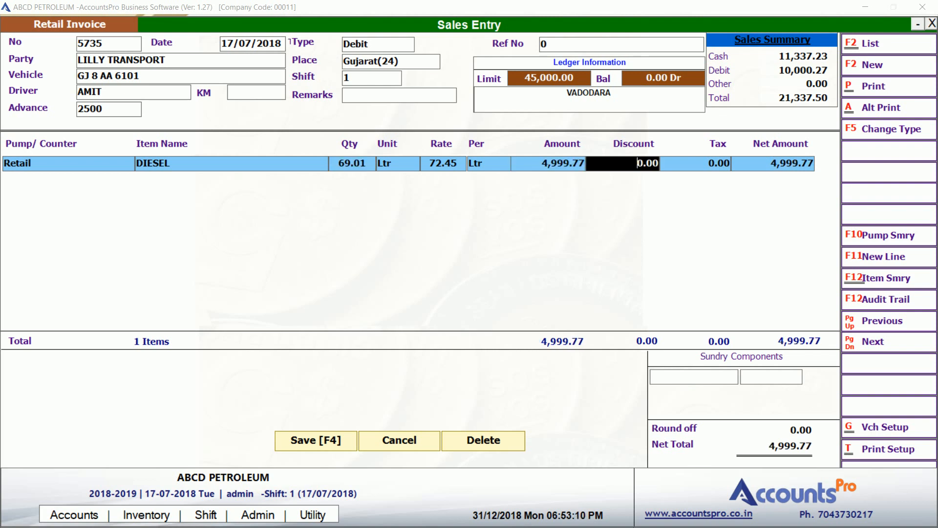
pyautogui.press('Return')
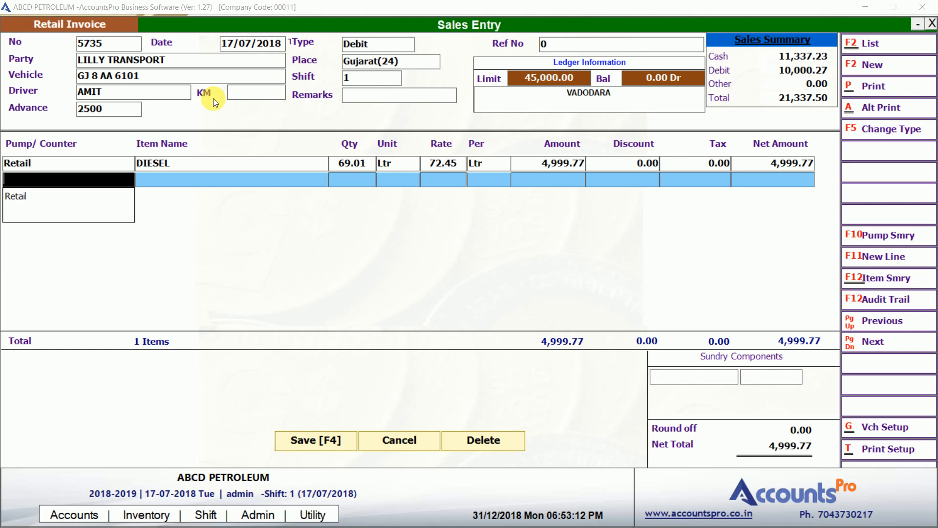
pyautogui.press('Return')
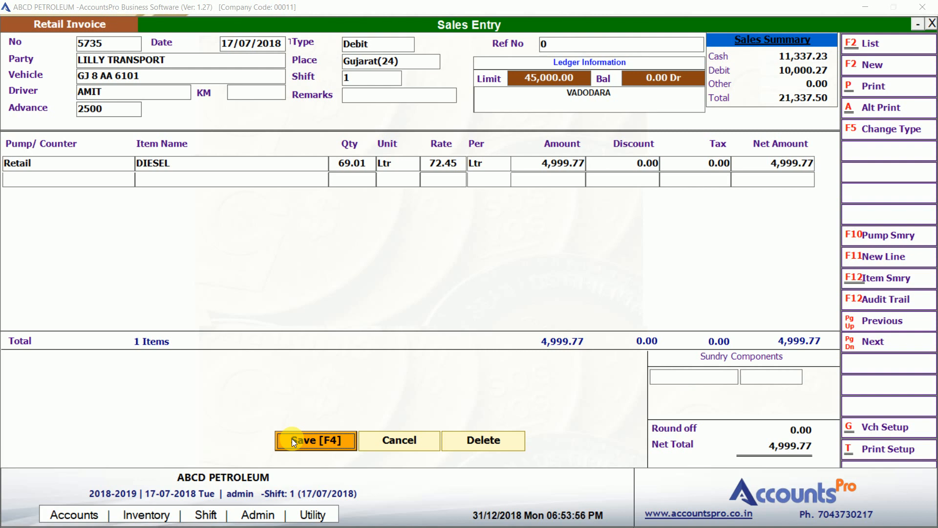
# Save the sale with its advance posted to the LILLY TRANSPORT ledger, and view the printable invoice before closing it.
pyautogui.click(292, 439)
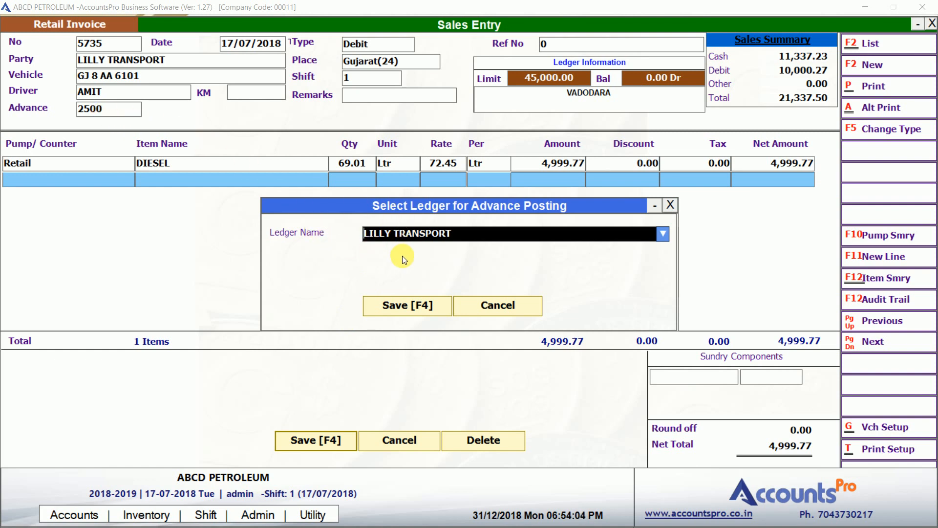
pyautogui.click(396, 304)
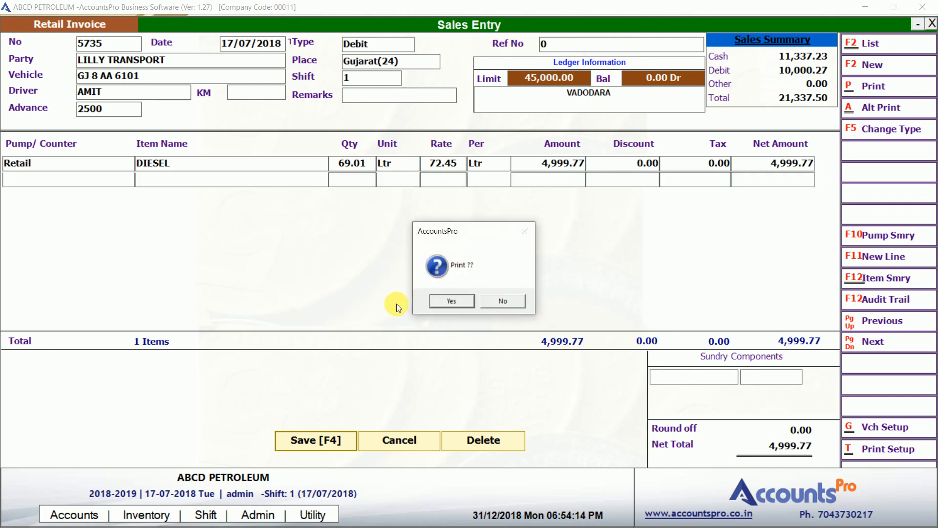
pyautogui.press('Return')
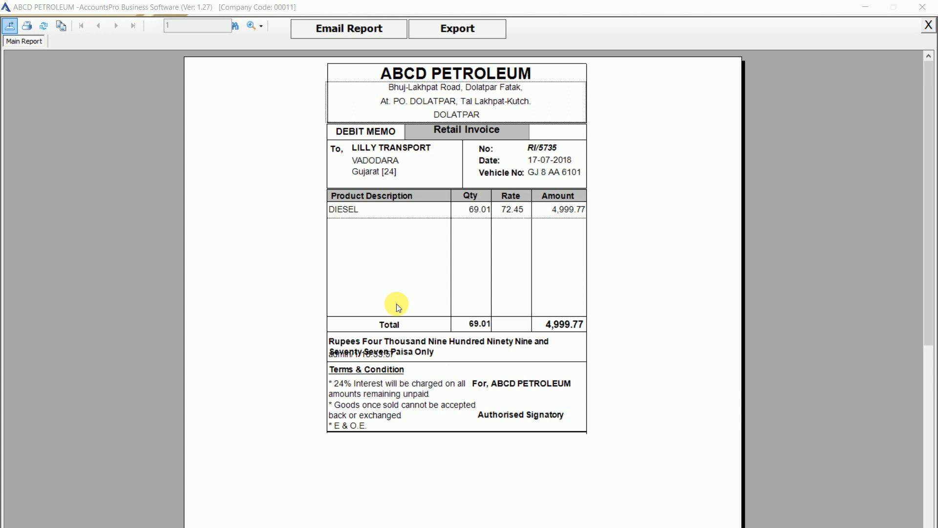
pyautogui.press('Escape')
pyautogui.press('Return')
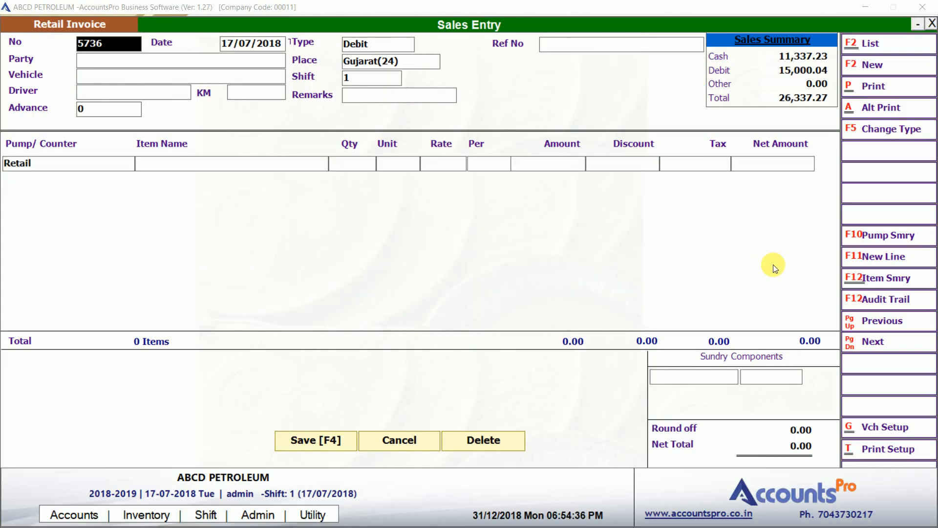
# Review the saved sales in the retail invoice voucher list and reopen the LILLY TRANSPORT debit sale.
pyautogui.click(884, 321)
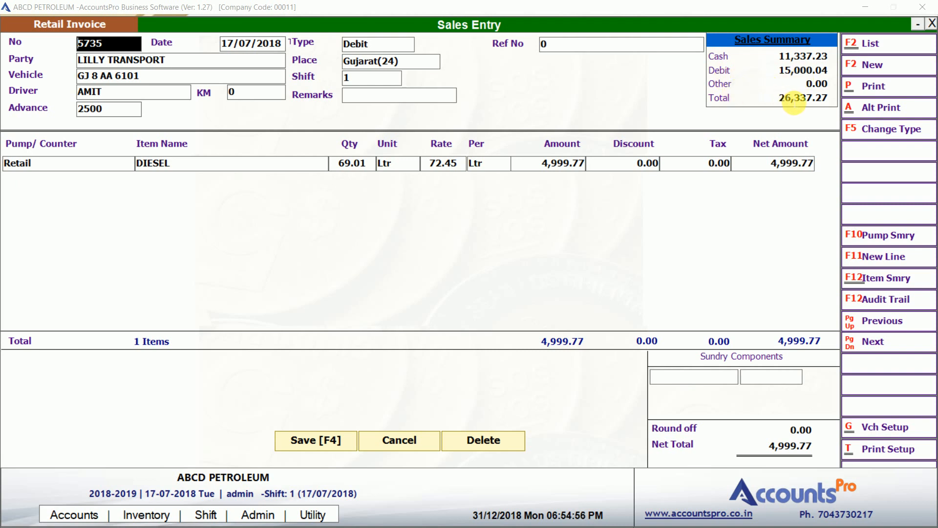
pyautogui.click(875, 41)
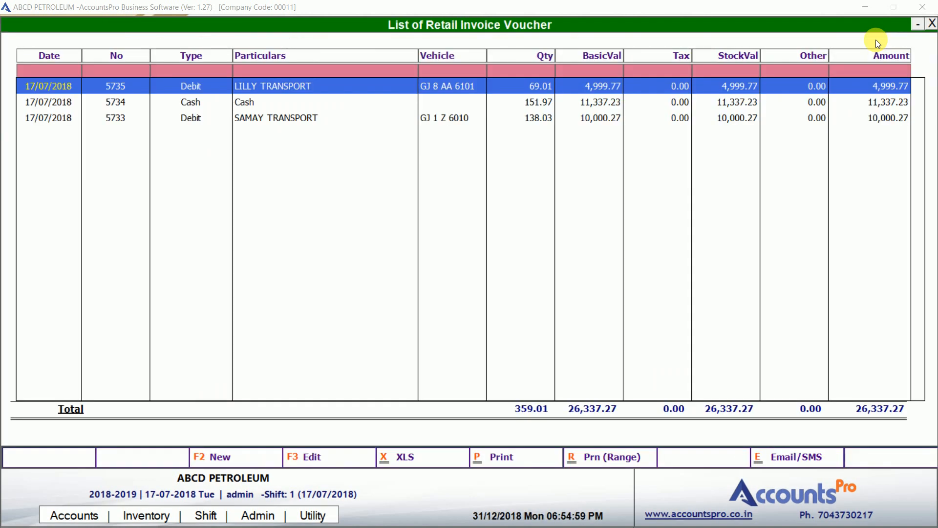
pyautogui.click(583, 105)
pyautogui.click(581, 115)
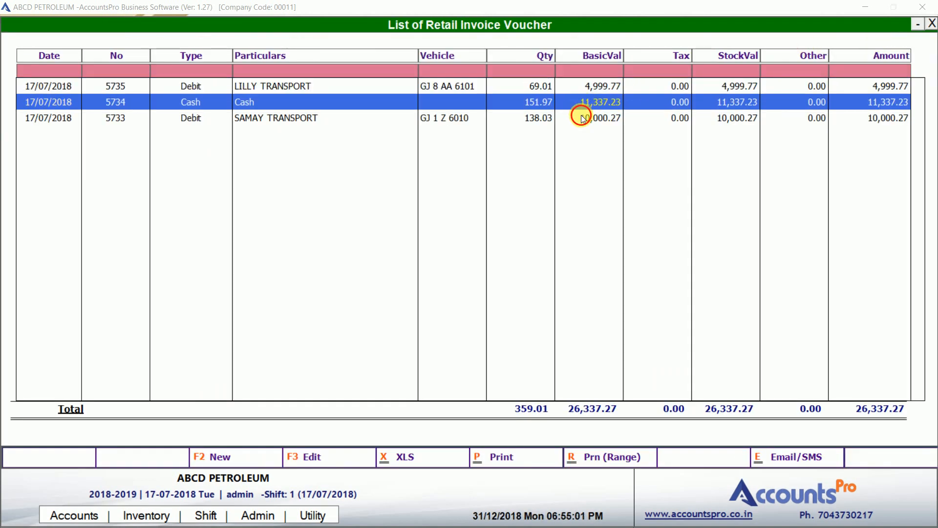
pyautogui.doubleClick(541, 87)
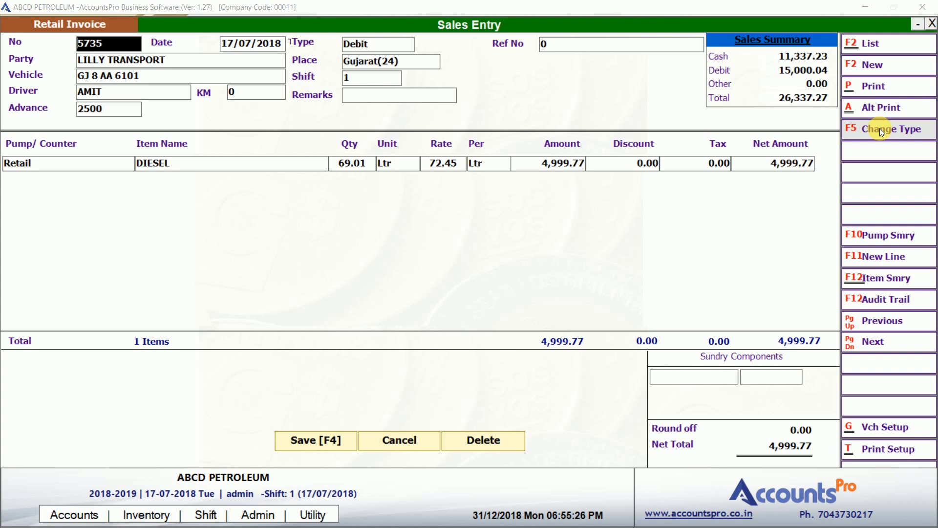
# Examine the Retail counter's figures in the pump-wise sales summary and return to the sale.
pyautogui.click(887, 236)
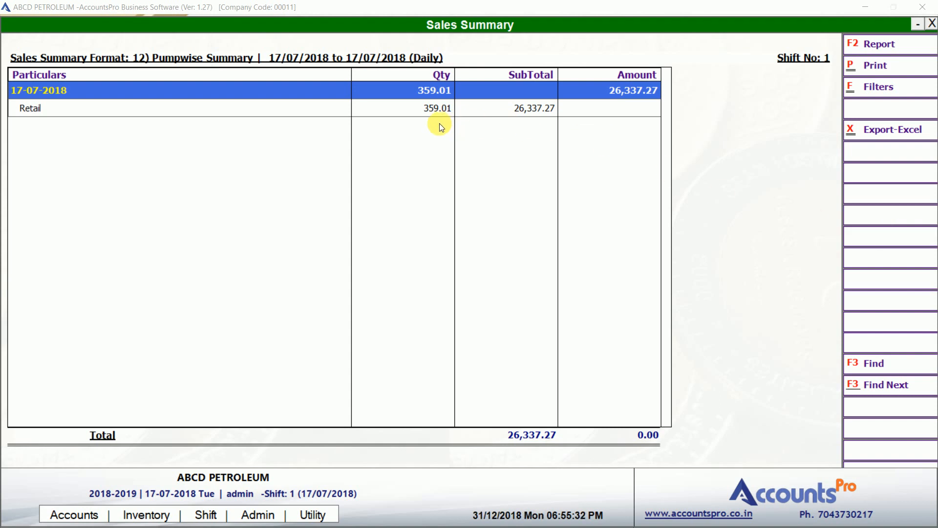
pyautogui.click(424, 106)
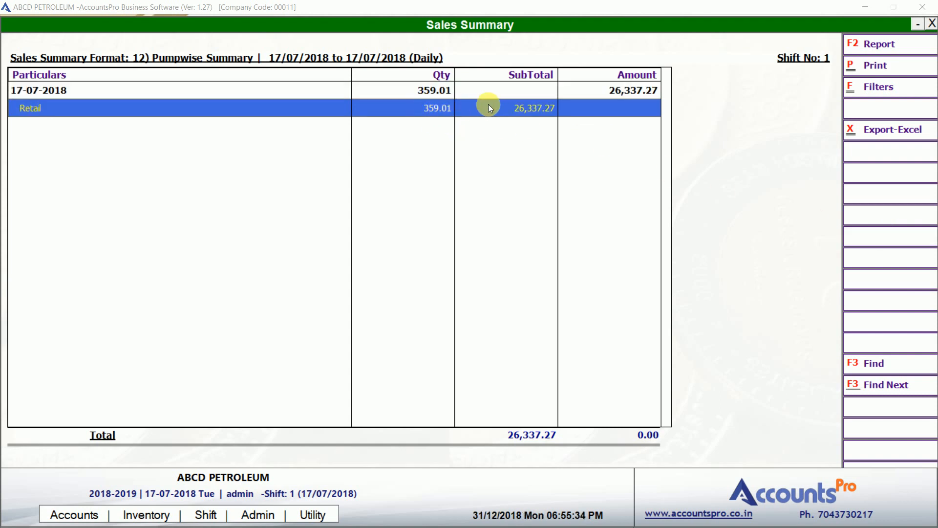
pyautogui.press('Escape')
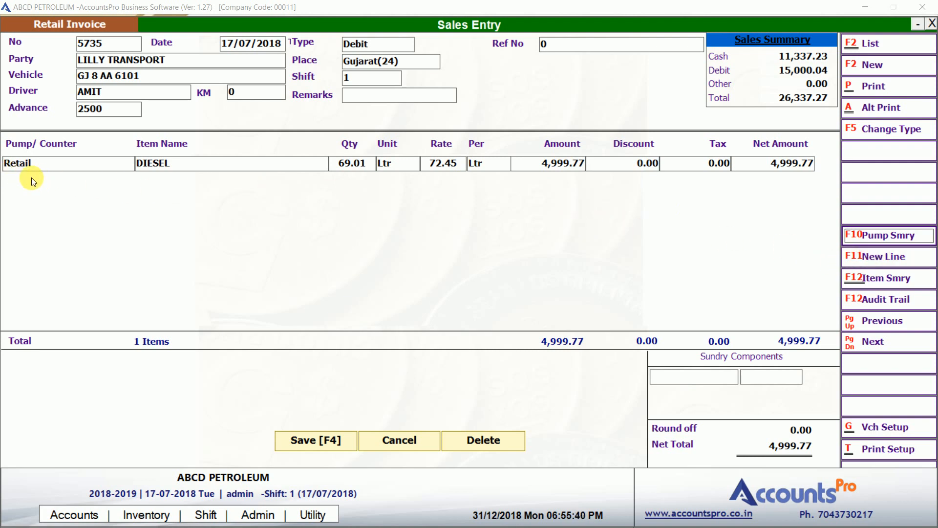
# Check the sale voucher's audit trail details and quit the sales entry.
pyautogui.click(890, 296)
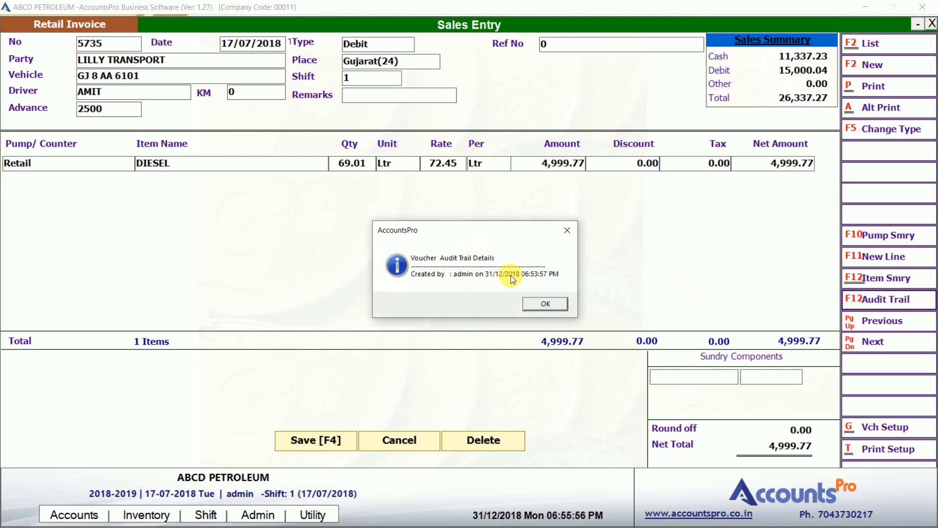
pyautogui.click(551, 305)
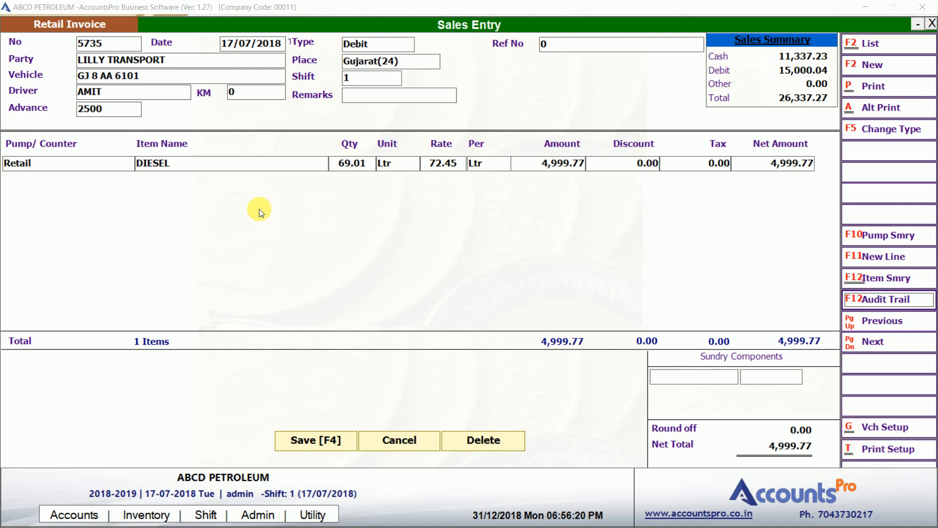
pyautogui.click(249, 167)
pyautogui.press('Escape')
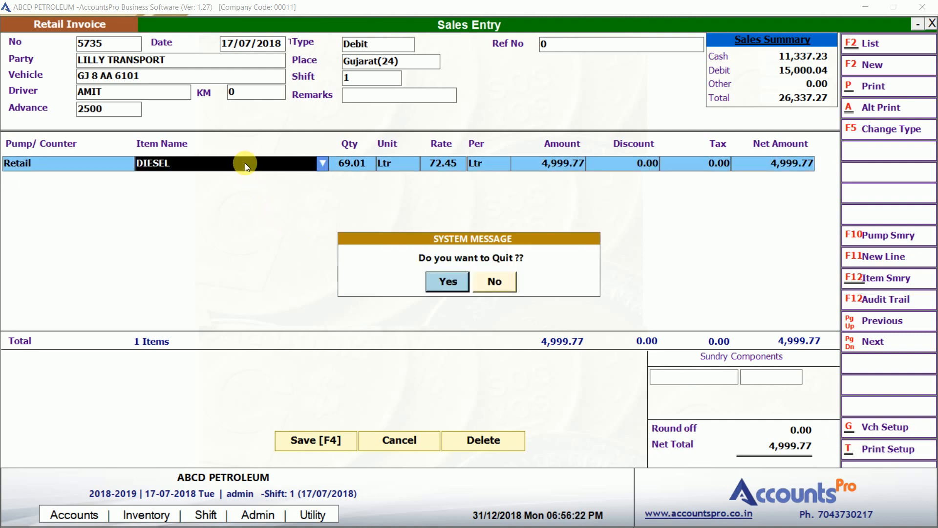
pyautogui.press('Return')
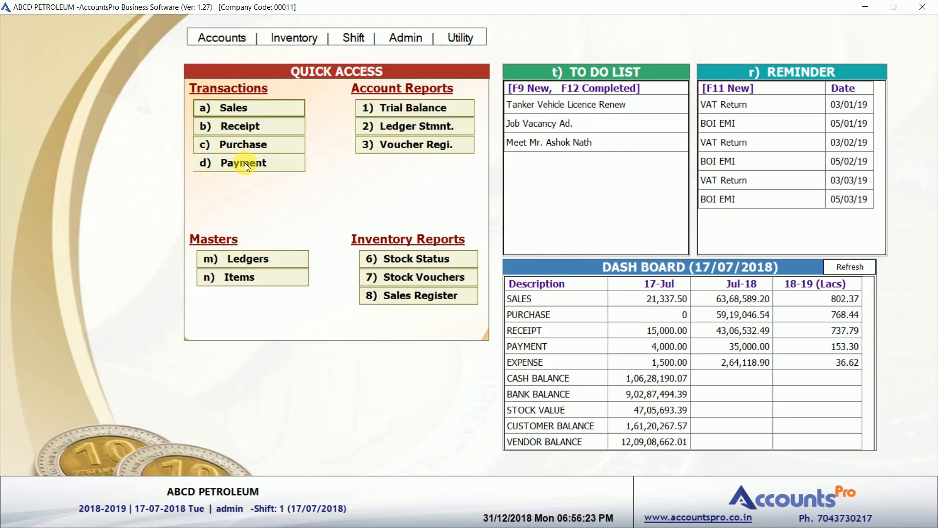
# Start a new receipt voucher, keeping its proposed number, the 17/07/2018 date and Cr for the first line.
pyautogui.click(247, 126)
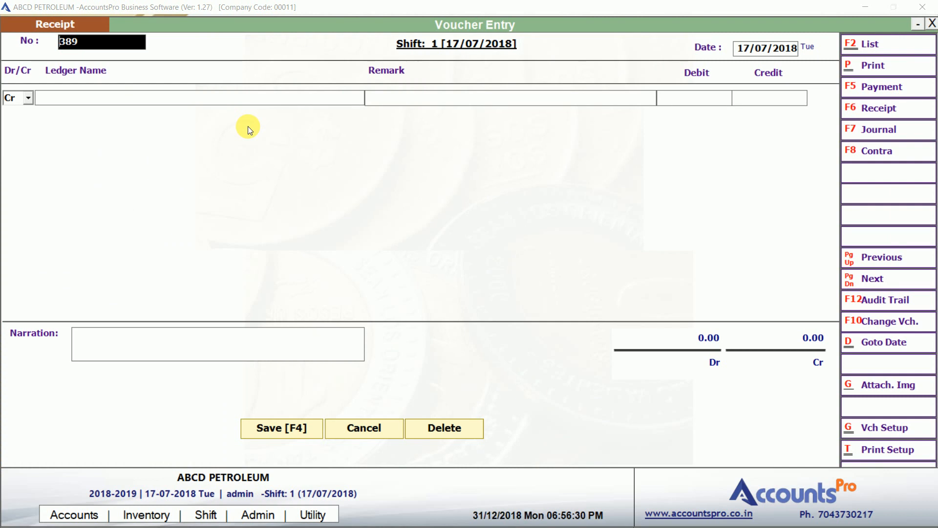
pyautogui.press('Return')
pyautogui.press('Return')
pyautogui.press('Return')
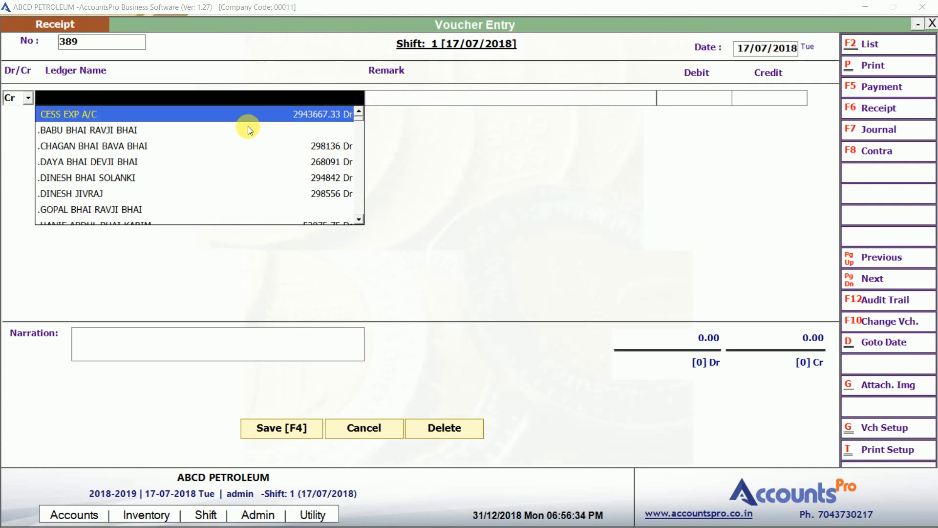
# Credit the SAMAY TRANSPORT ledger with 5,000 on the receipt's first line, leaving the remark blank.
pyautogui.write('SAM')
pyautogui.press('Down')
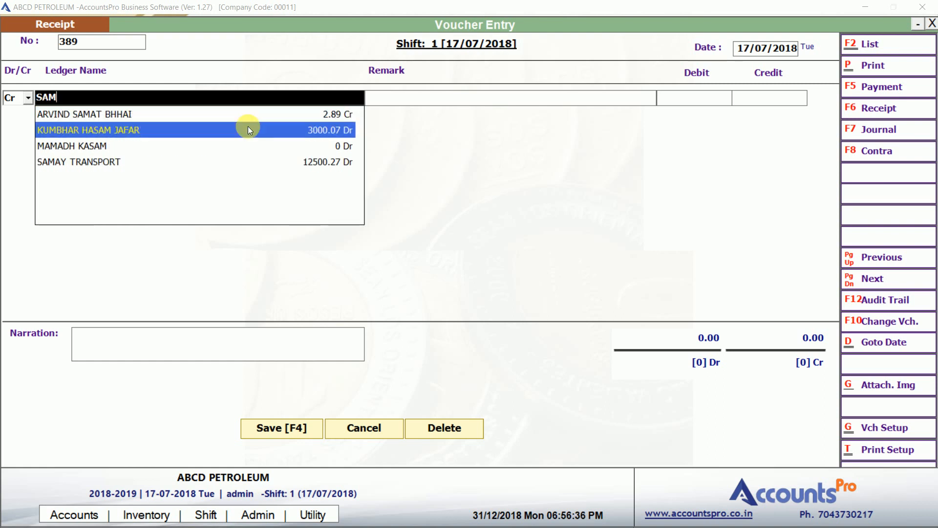
pyautogui.press('Down')
pyautogui.press('Down')
pyautogui.press('Return')
pyautogui.press('Return')
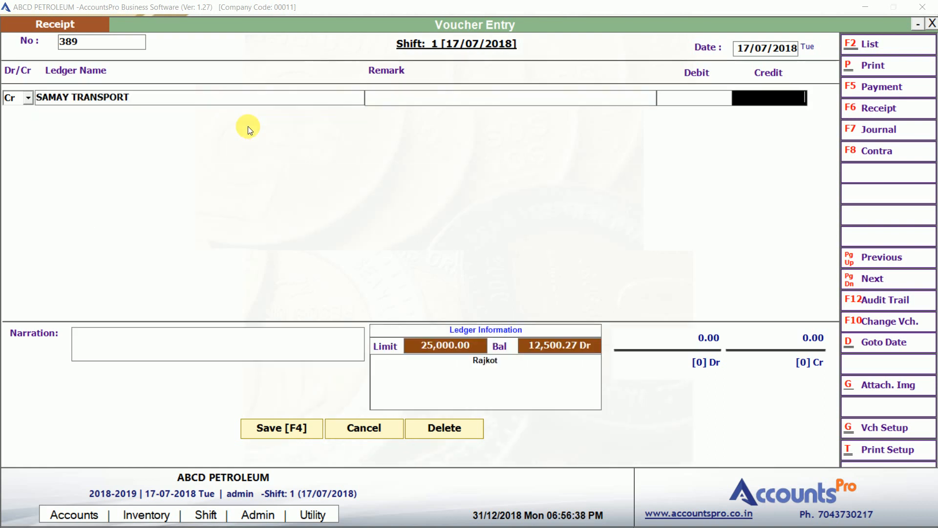
pyautogui.write('5,00')
pyautogui.write('000')
pyautogui.press('Return')
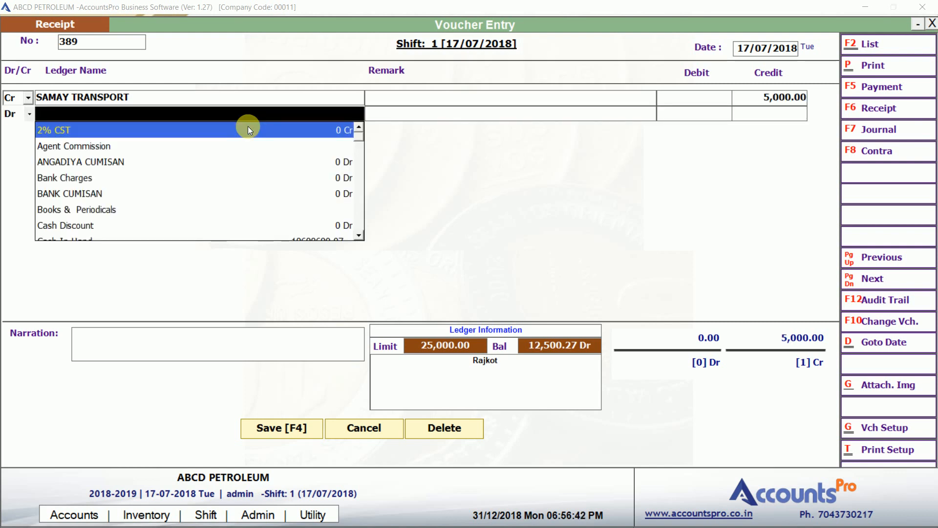
# Debit the SBI bank ledger with 5,000 on the receipt's second line, leaving the remark blank.
pyautogui.write('SBI')
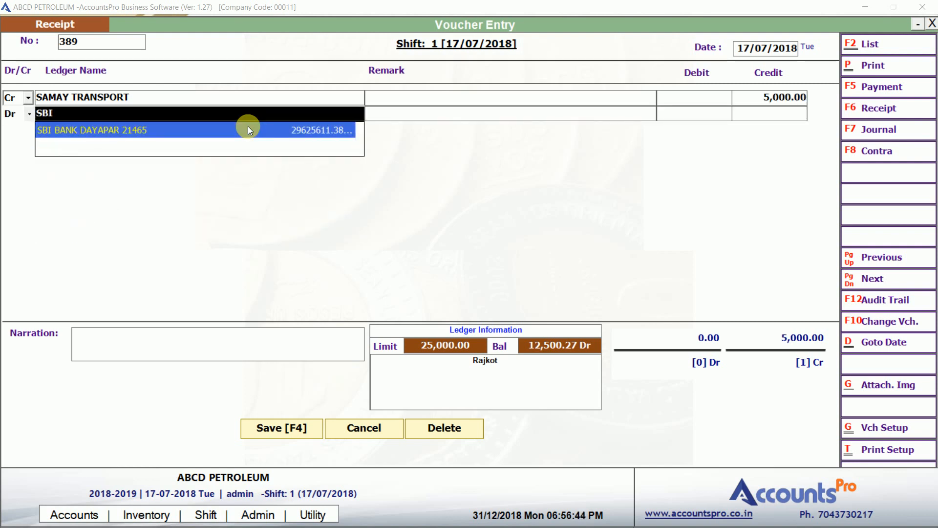
pyautogui.press('Return')
pyautogui.press('Return')
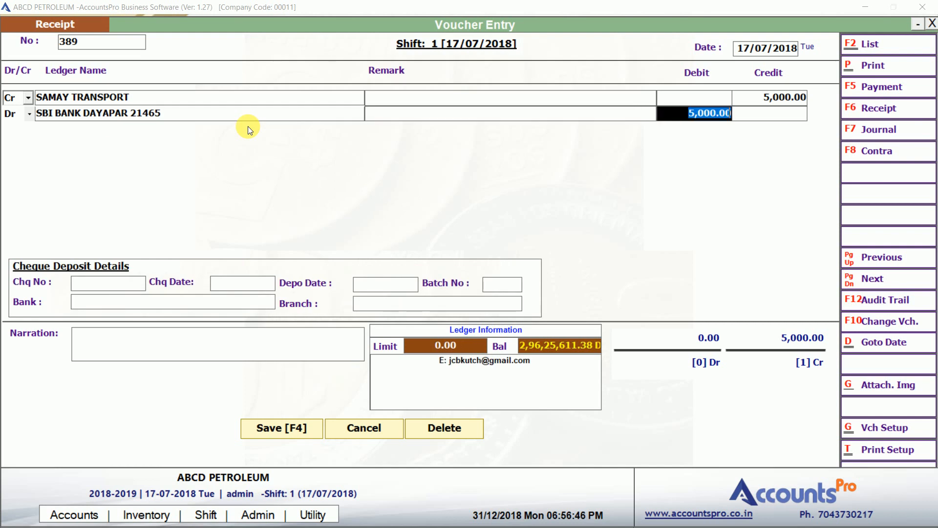
pyautogui.press('Return')
# Enter cheque number 324242, cheque date and deposit date 17/07/2018, and batch number 1 in the cheque deposit details.
pyautogui.write('324242')
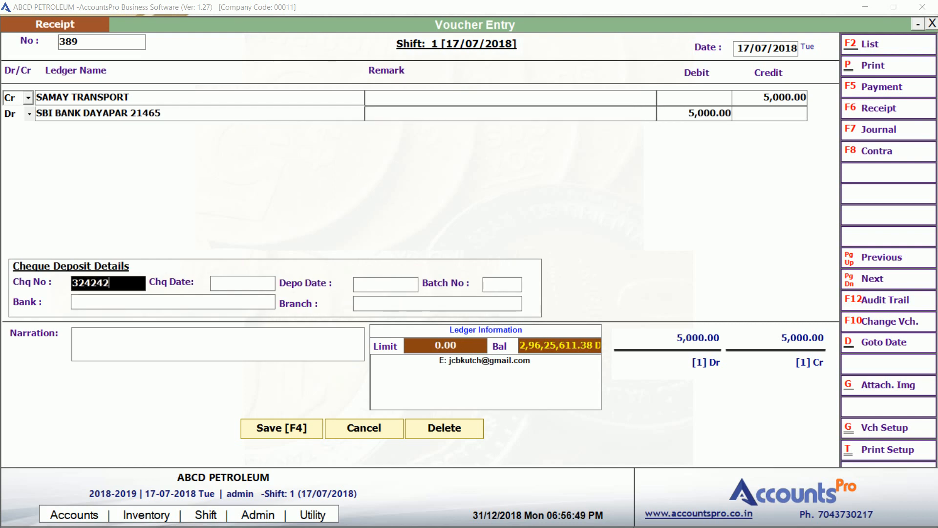
pyautogui.press('Return')
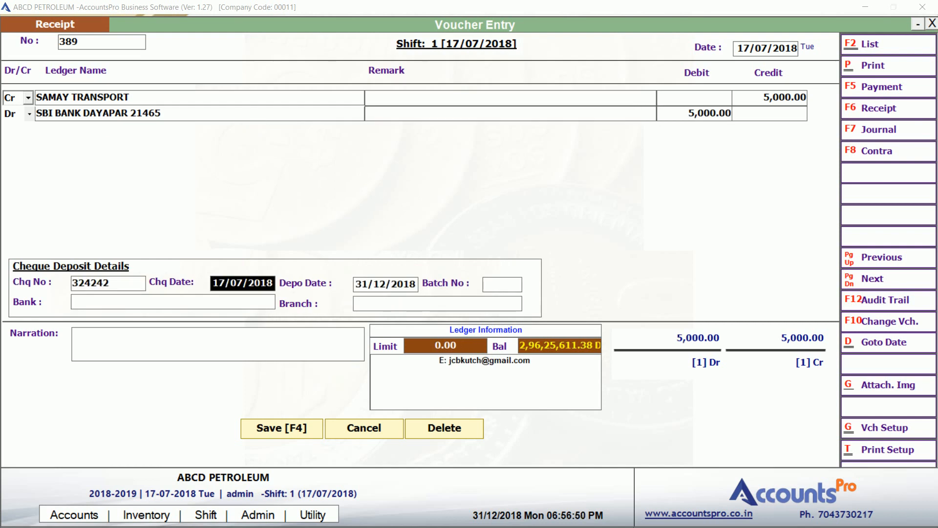
pyautogui.press('Return')
pyautogui.write('17/7')
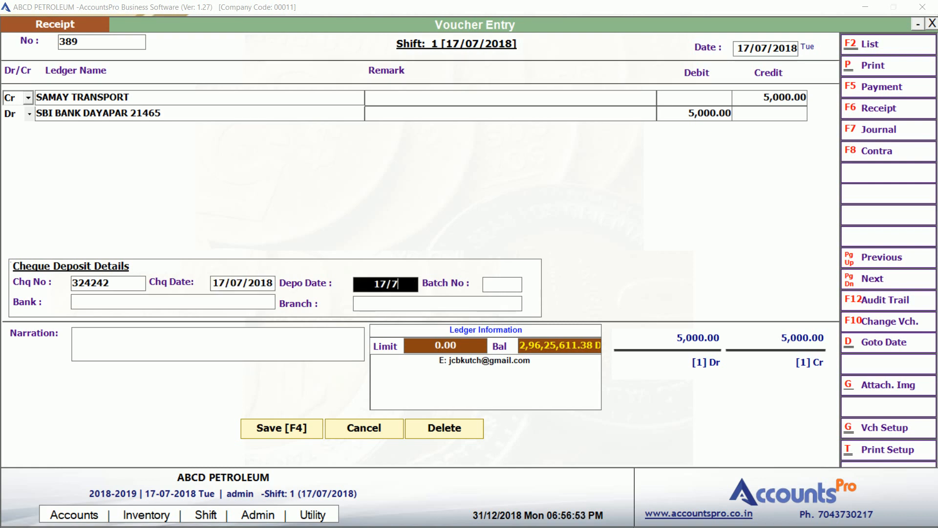
pyautogui.press('Return')
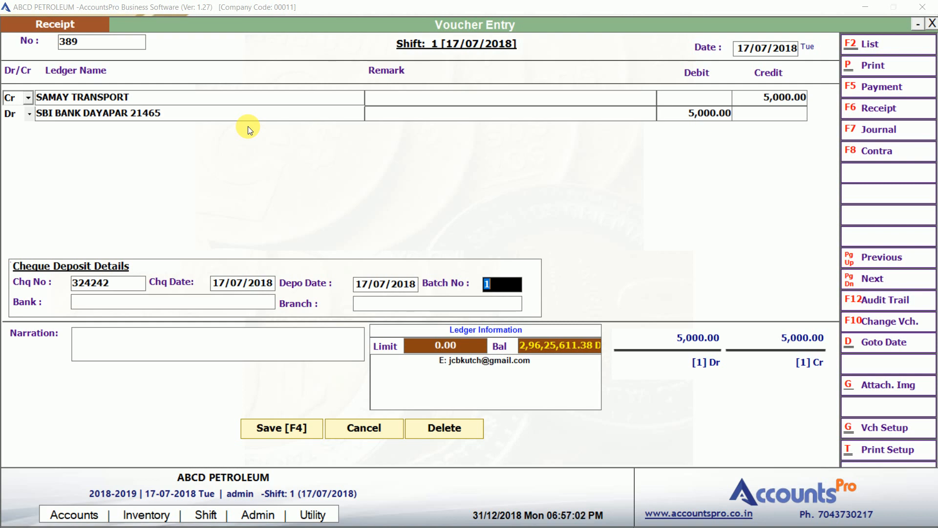
pyautogui.press('BackSpace')
pyautogui.write('1')
pyautogui.press('Return')
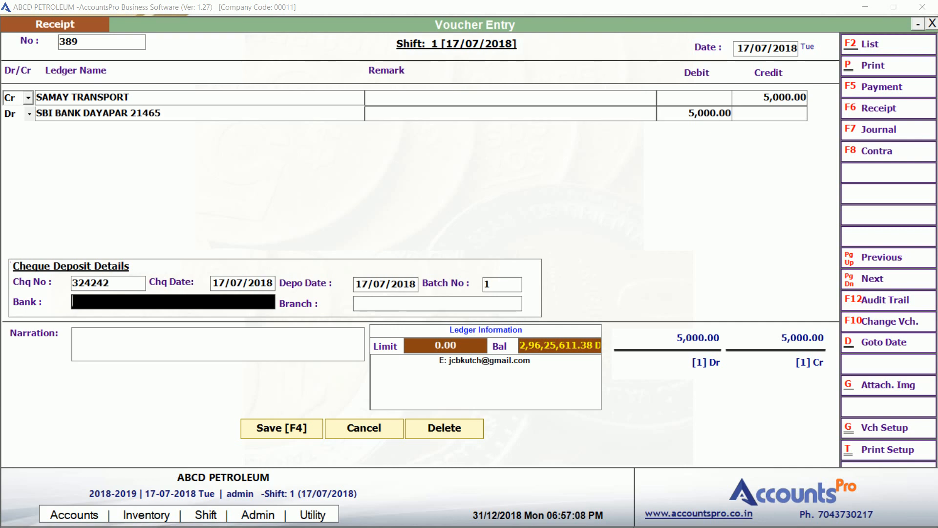
# Set the cheque's bank to AXIS BANK and branch to RAJKOT, accepting the proposed narration.
pyautogui.write('AXIS BANK')
pyautogui.press('Return')
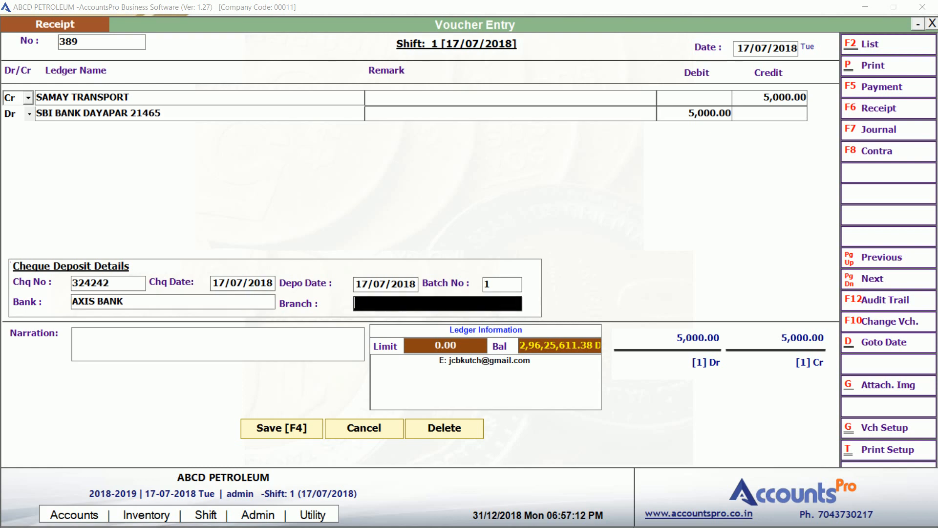
pyautogui.write('RAJKOT')
pyautogui.press('Return')
pyautogui.press('Return')
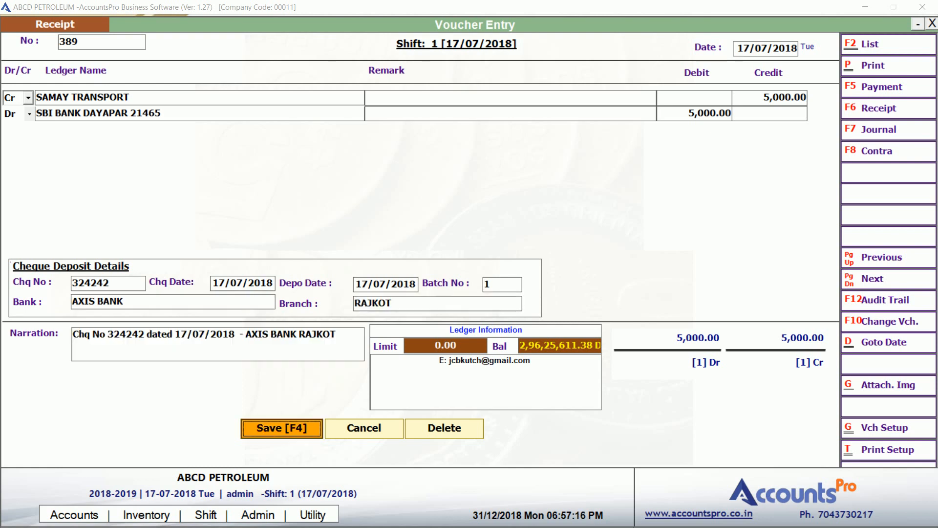
# Save the receipt voucher, preview its printout to check the payment reference, and close the preview.
pyautogui.press('Return')
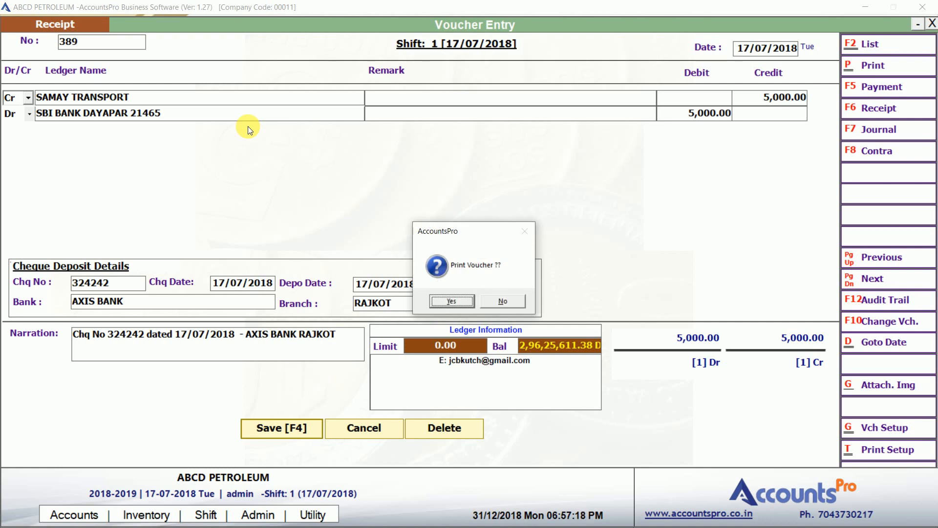
pyautogui.press('Return')
pyautogui.press('Return')
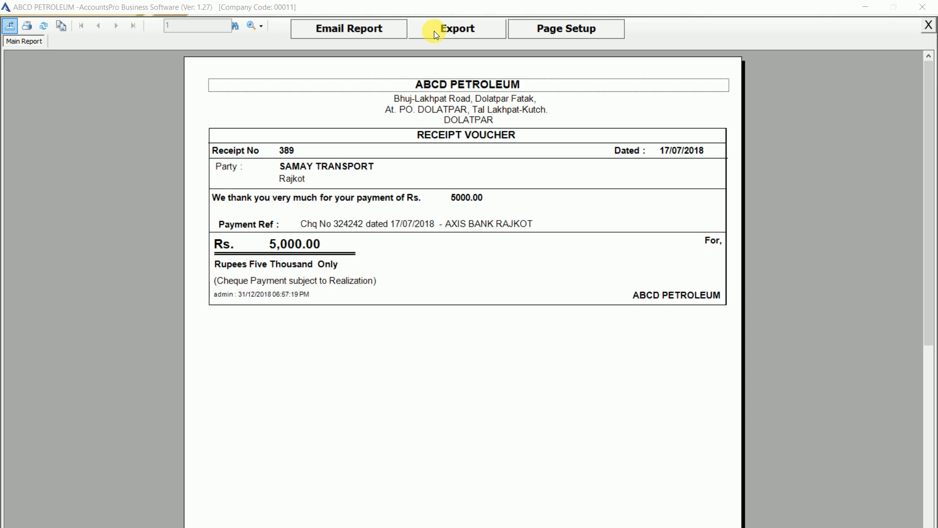
pyautogui.click(351, 227)
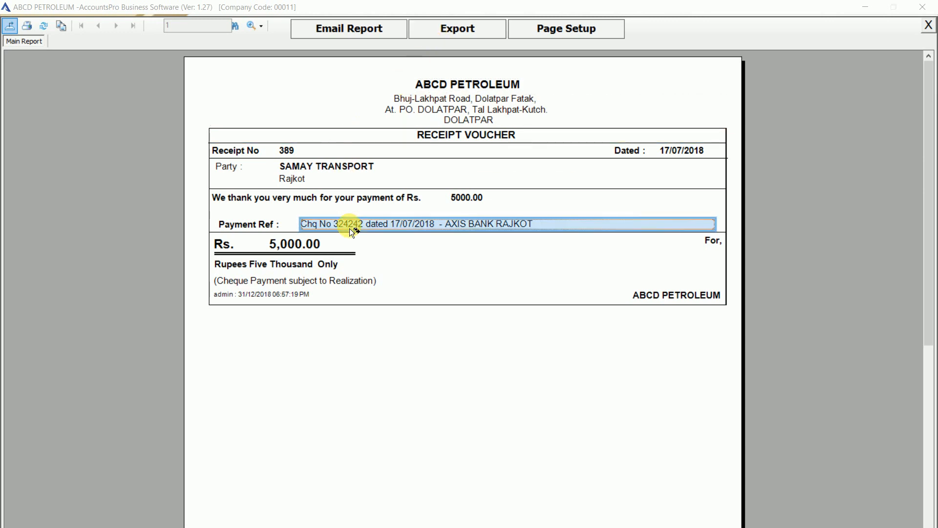
pyautogui.press('Escape')
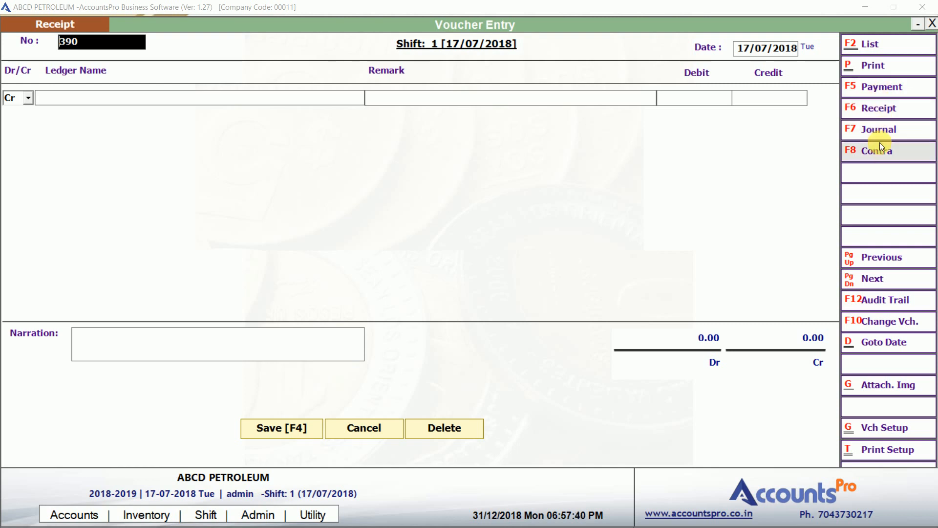
# Recall the saved SAMAY TRANSPORT receipt and check its audit trail details.
pyautogui.click(881, 257)
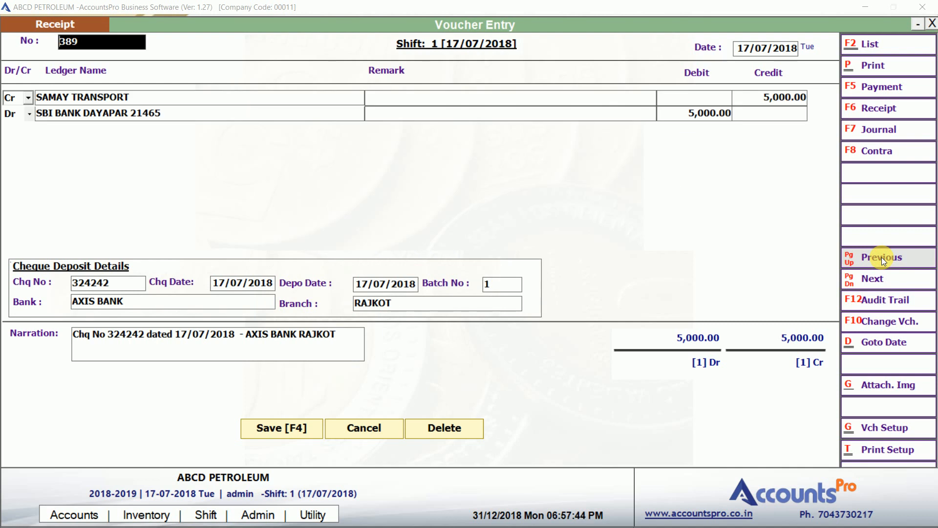
pyautogui.click(883, 300)
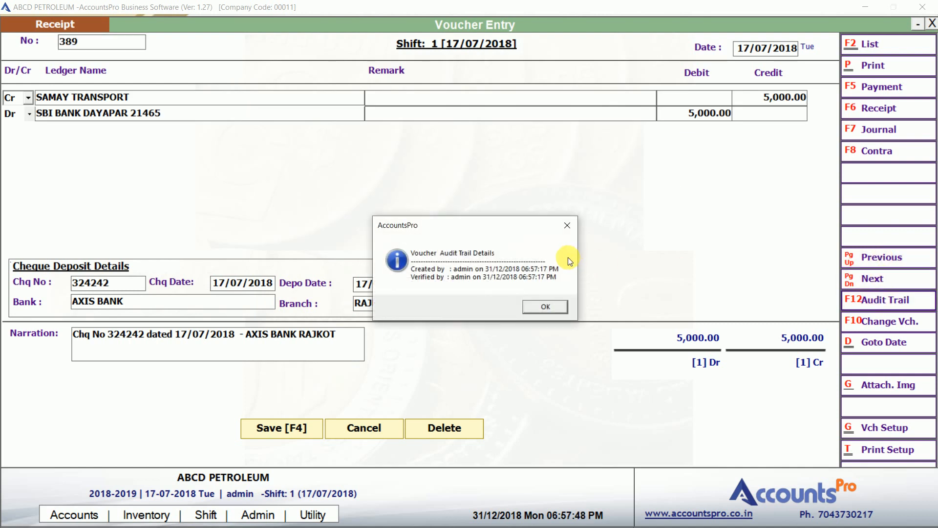
pyautogui.press('Return')
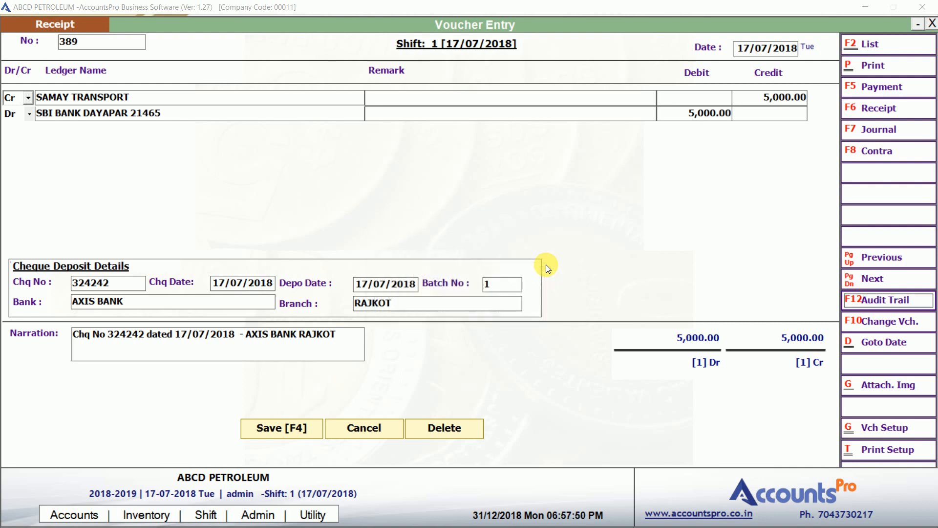
# Look at the options for attaching an image to the receipt without adding one, and quit the receipt entry.
pyautogui.click(875, 387)
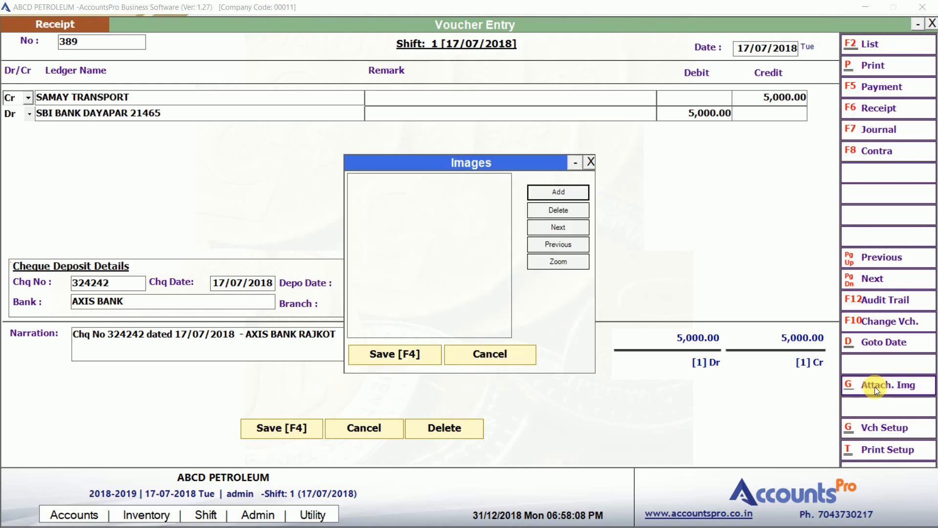
pyautogui.click(558, 194)
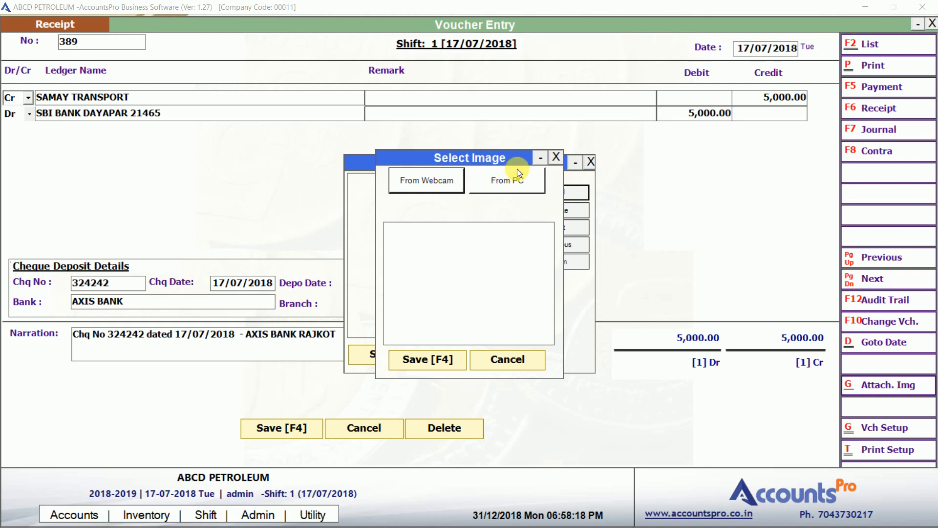
pyautogui.click(557, 157)
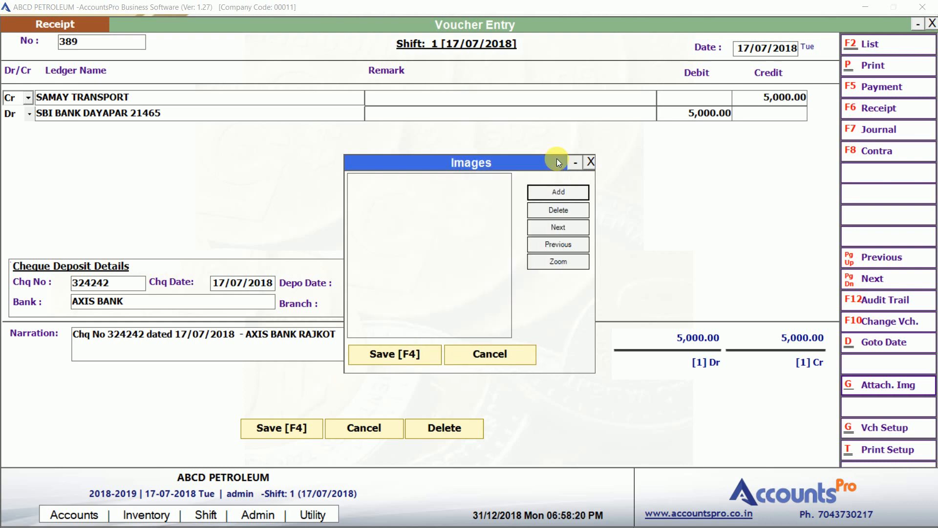
pyautogui.click(591, 161)
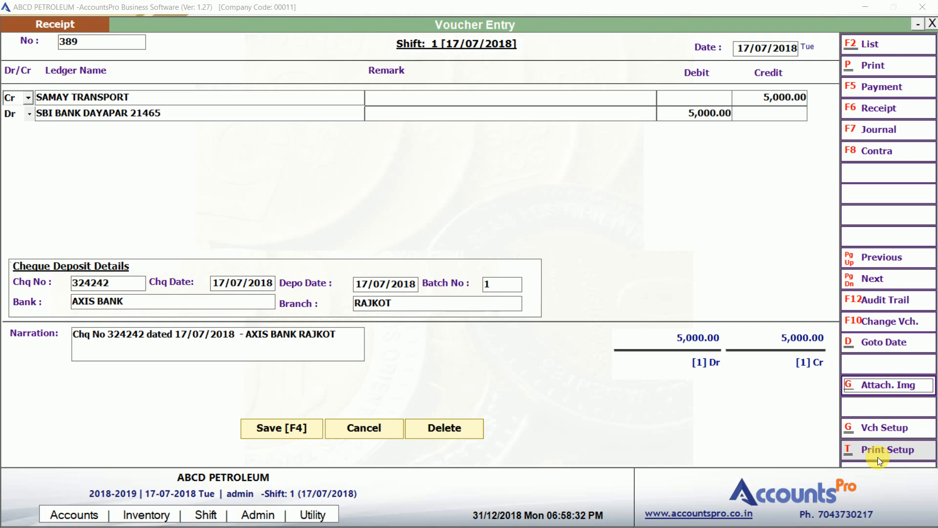
pyautogui.press('F4')
pyautogui.press('Escape')
pyautogui.press('Return')
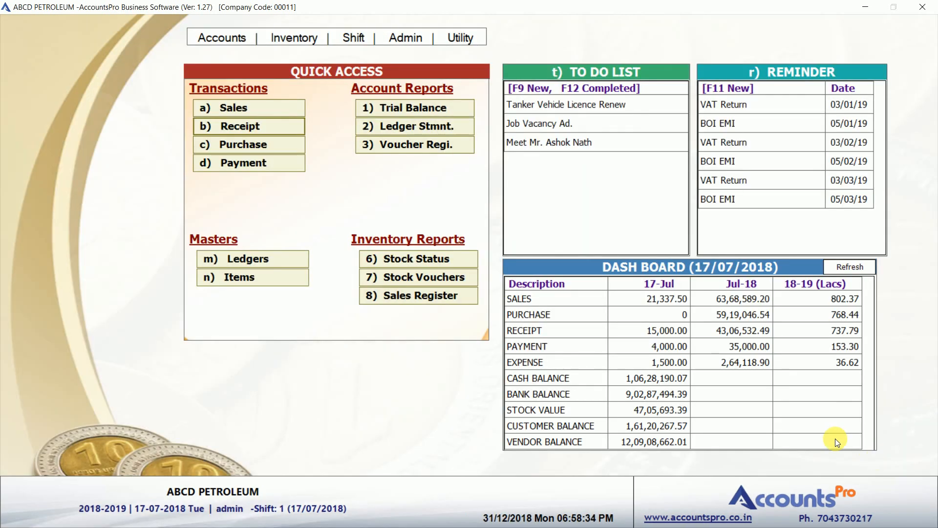
# Open the purchase entry and bring up INDIAN OIL CORPORATION LIMITED purchase voucher 84 from the voucher list.
pyautogui.click(243, 145)
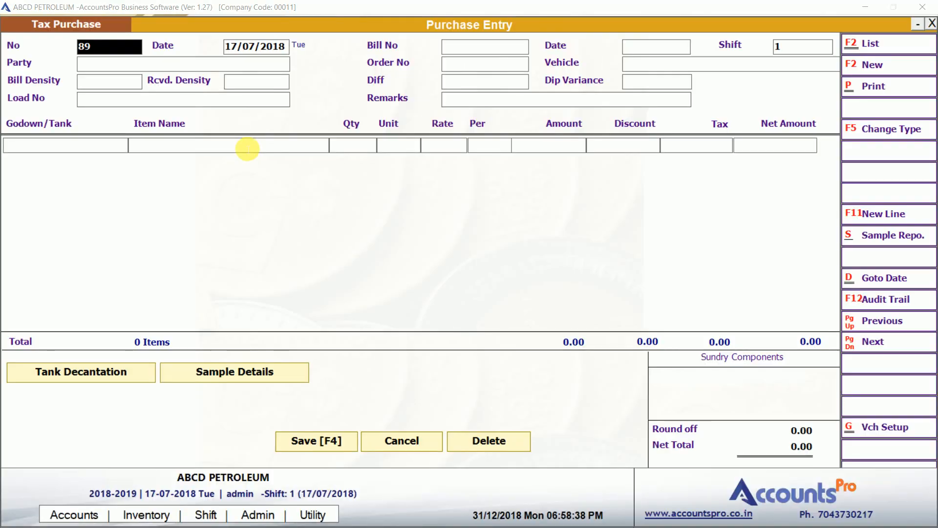
pyautogui.click(887, 46)
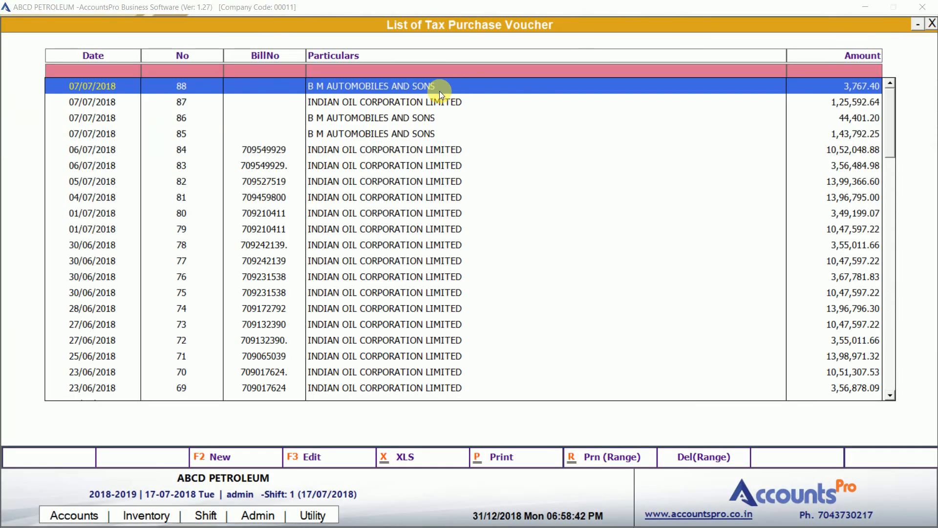
pyautogui.click(303, 147)
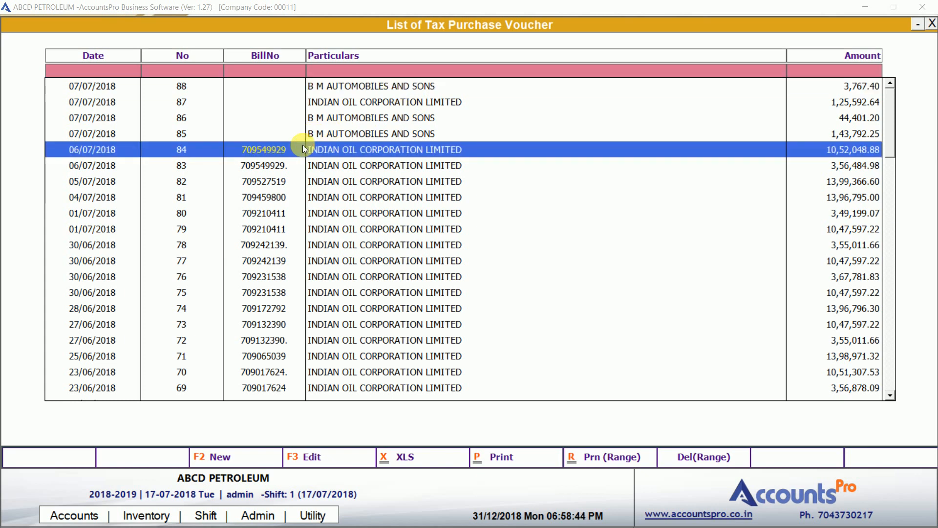
pyautogui.doubleClick(297, 149)
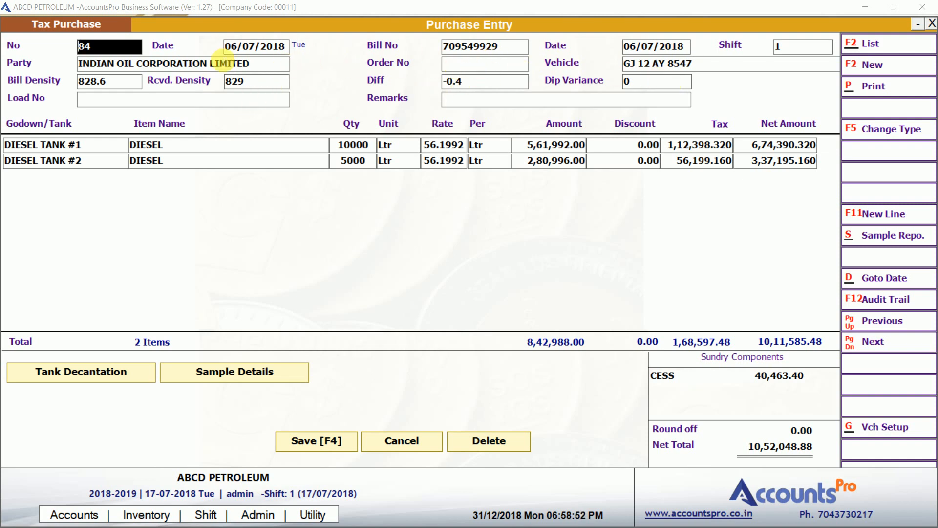
# Examine the purchase voucher's bill density and load number fields and its two diesel tank lines.
pyautogui.click(99, 84)
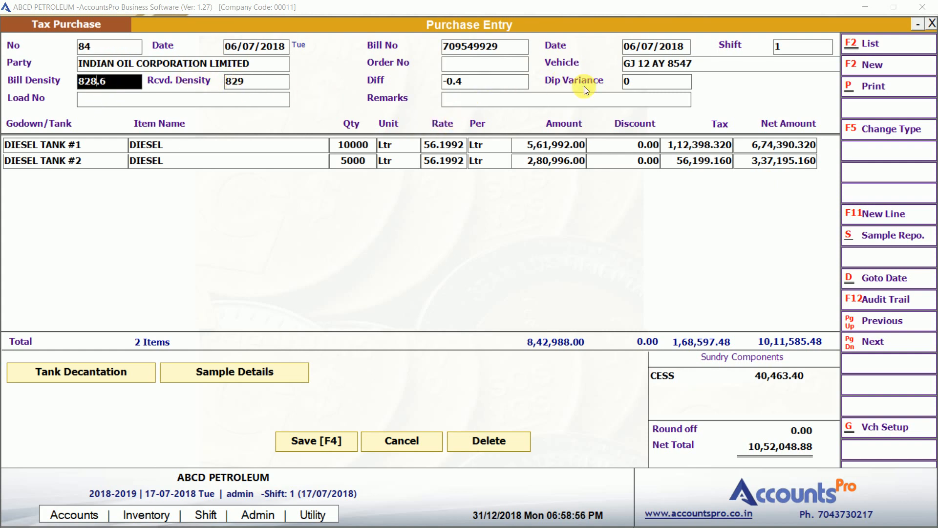
pyautogui.click(262, 101)
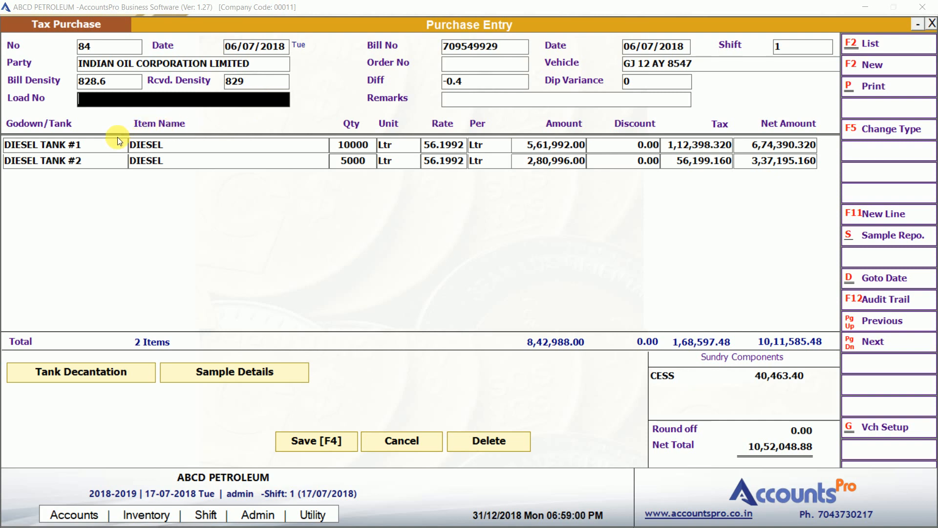
pyautogui.click(108, 152)
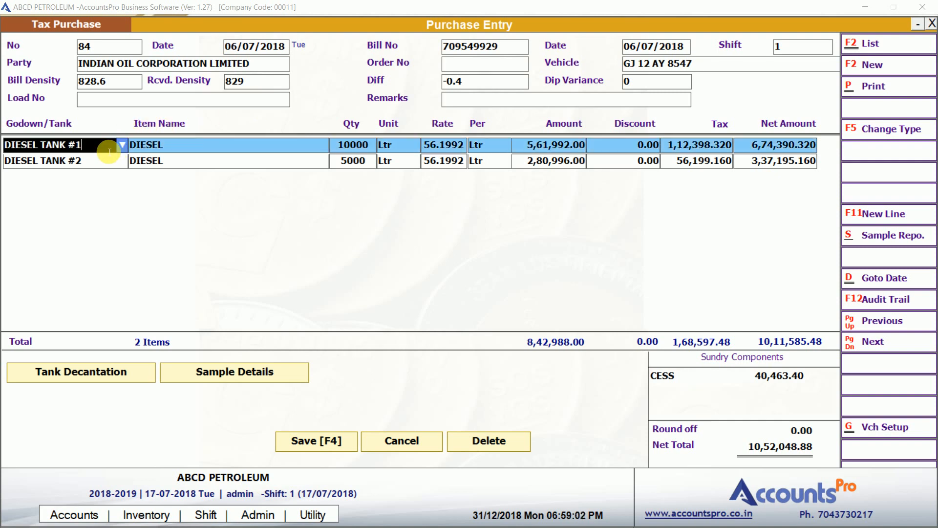
pyautogui.click(103, 161)
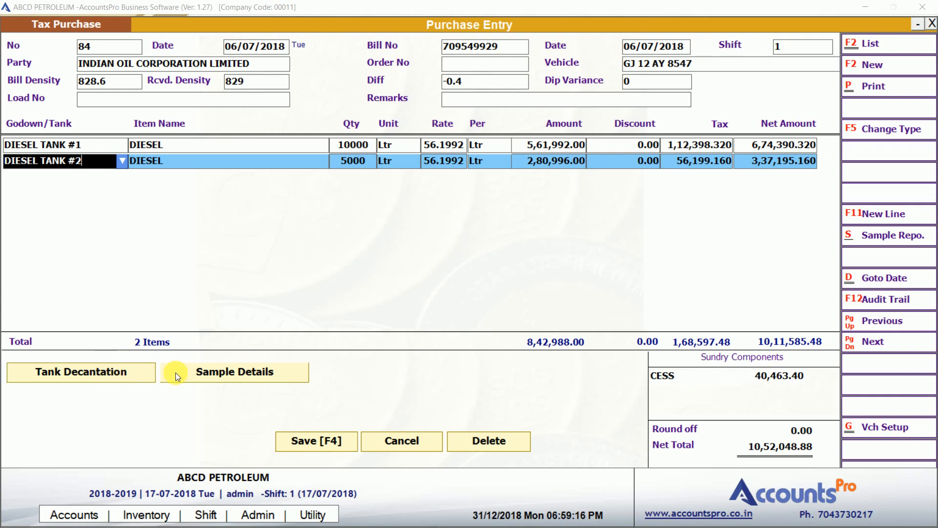
# Review the purchase's tank decantation readings and its sample box details without changing them.
pyautogui.click(146, 374)
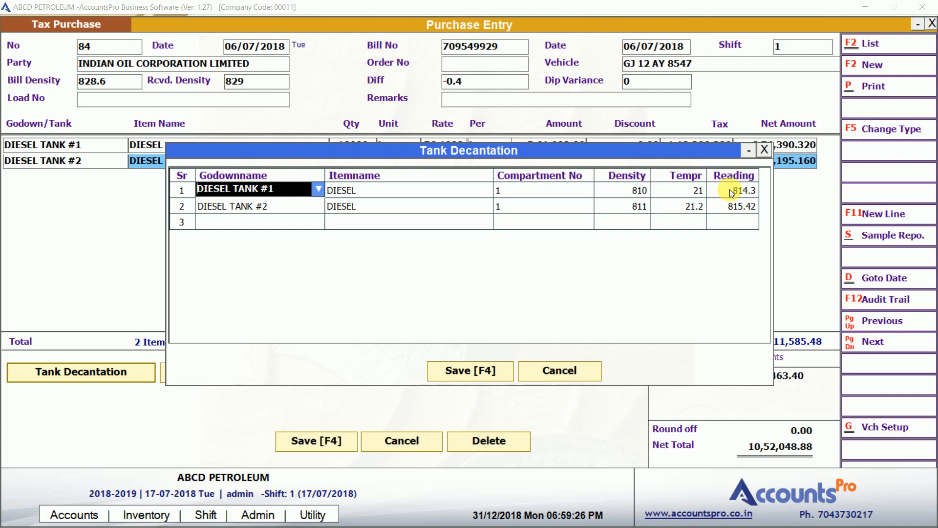
pyautogui.click(766, 149)
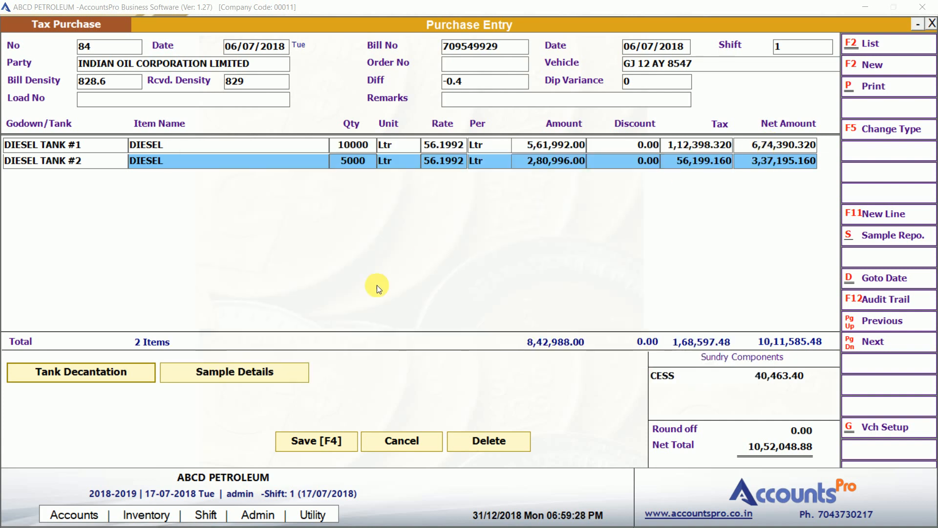
pyautogui.click(272, 372)
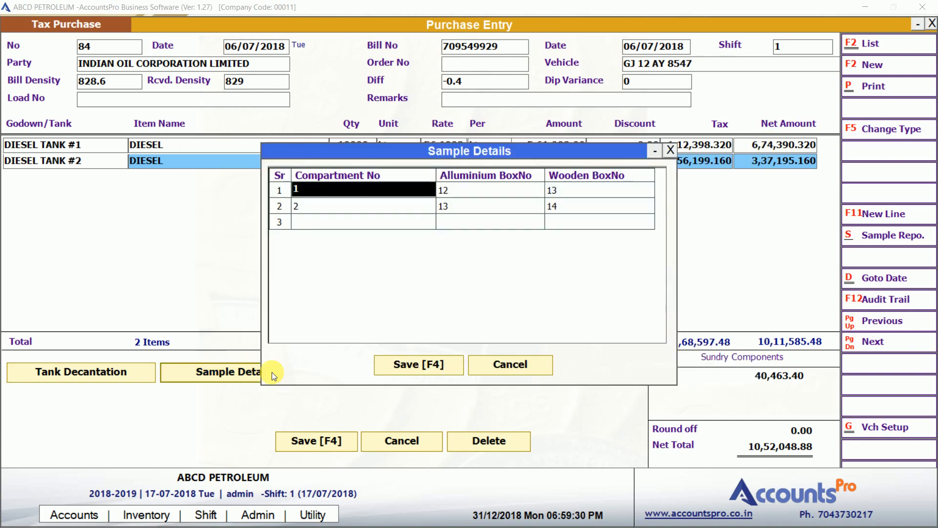
pyautogui.click(466, 194)
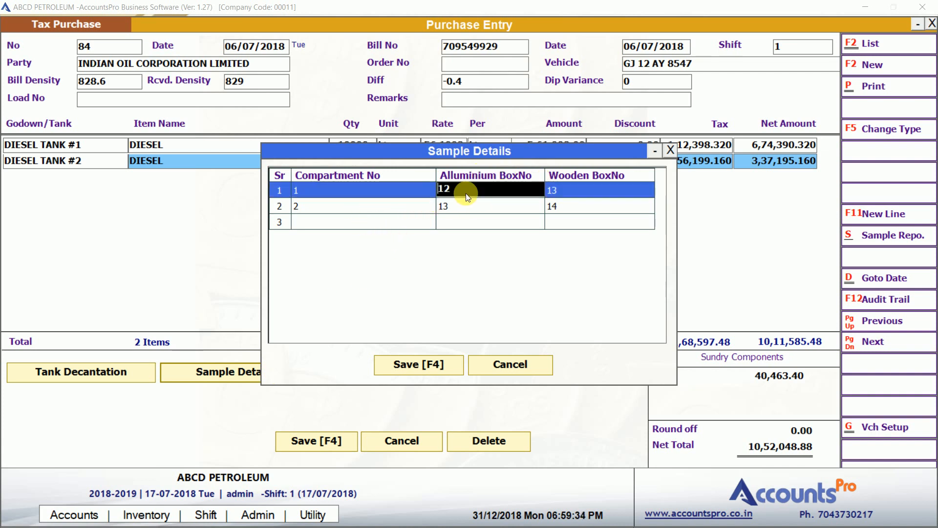
pyautogui.click(670, 148)
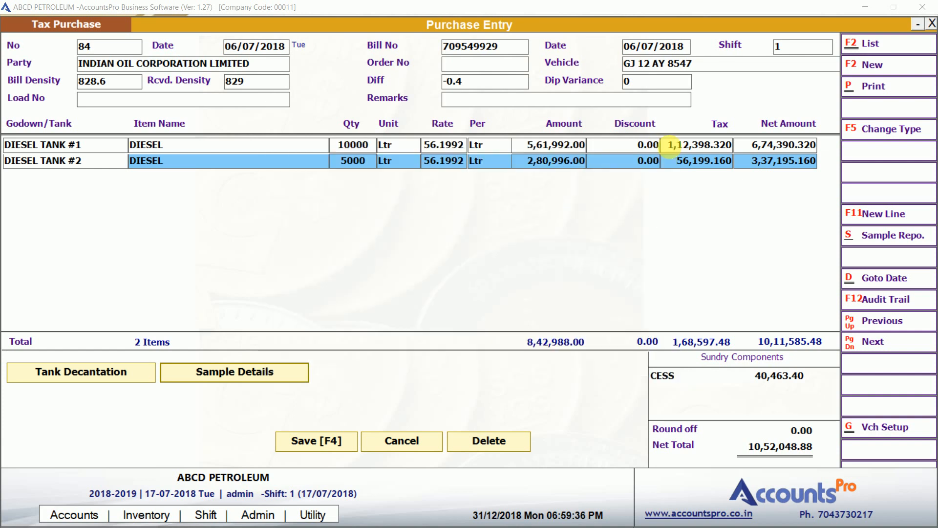
# Preview the purchase's sample drawn report, read through it, and close the preview.
pyautogui.click(883, 240)
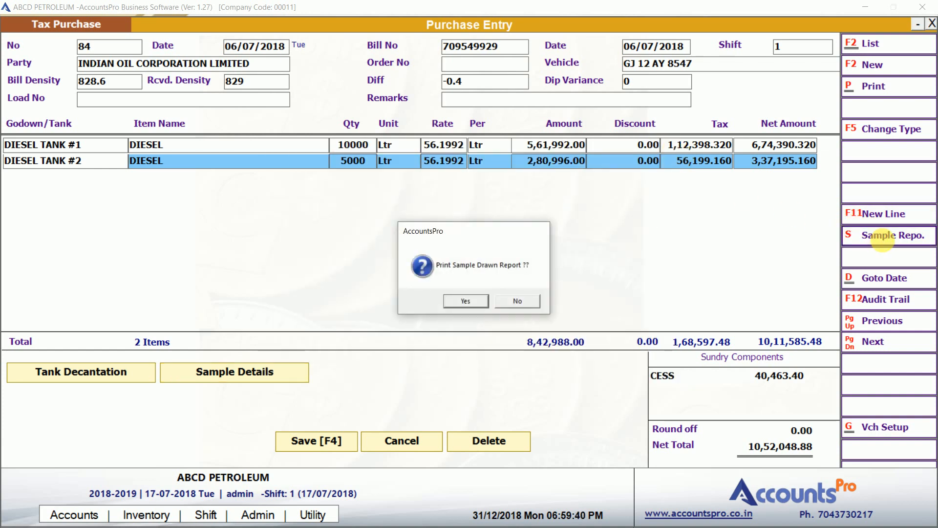
pyautogui.press('Return')
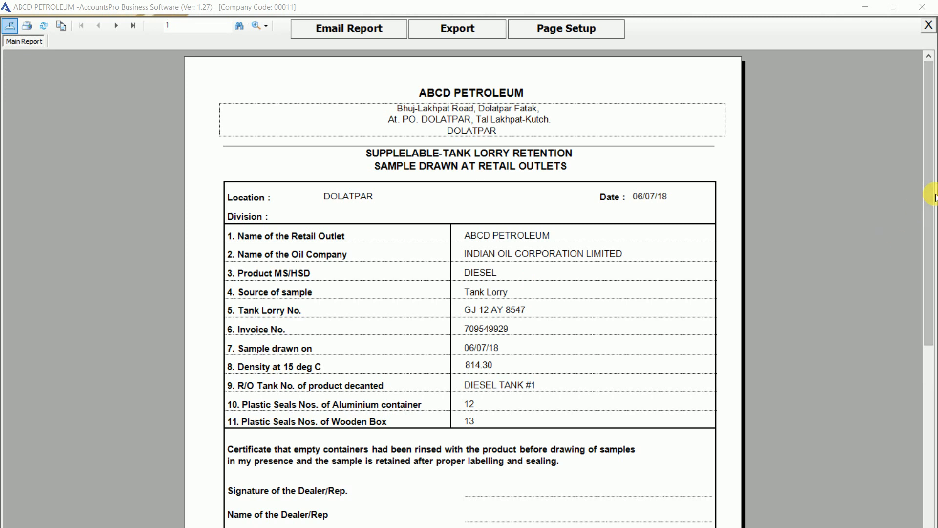
pyautogui.moveTo(931, 196); pyautogui.dragTo(934, 152)
pyautogui.press('Escape')
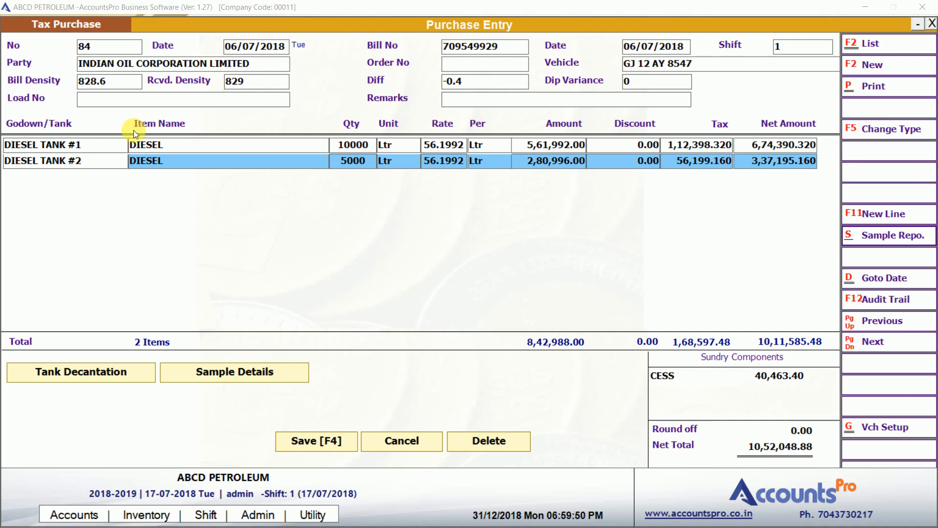
# Leave the purchase entry and start a new payment voucher, moving to the debit ledger of its first line.
pyautogui.press('Escape')
pyautogui.press('Escape')
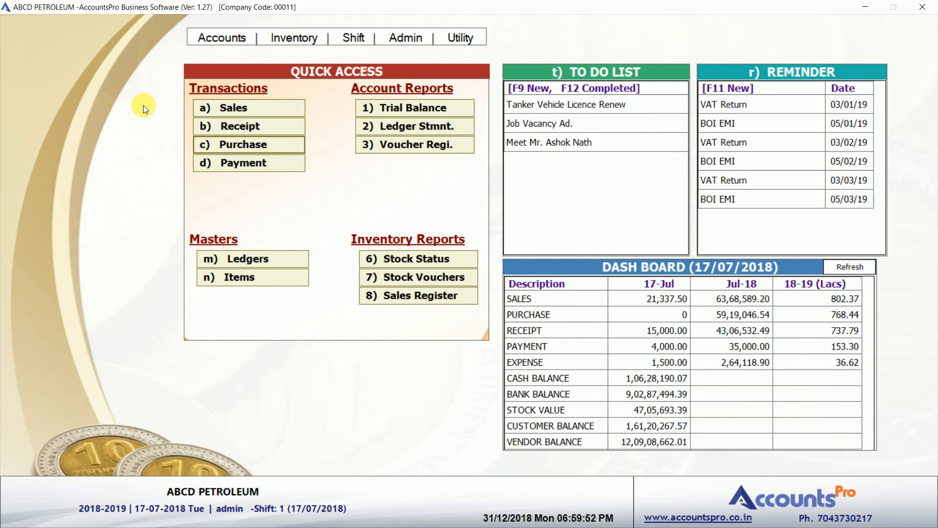
pyautogui.click(236, 164)
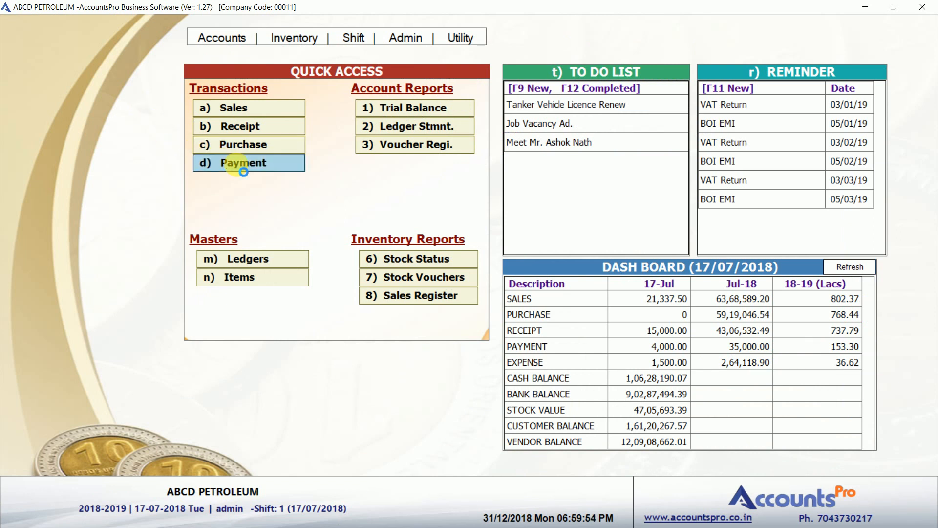
pyautogui.press('Return')
pyautogui.press('Return')
pyautogui.press('Return')
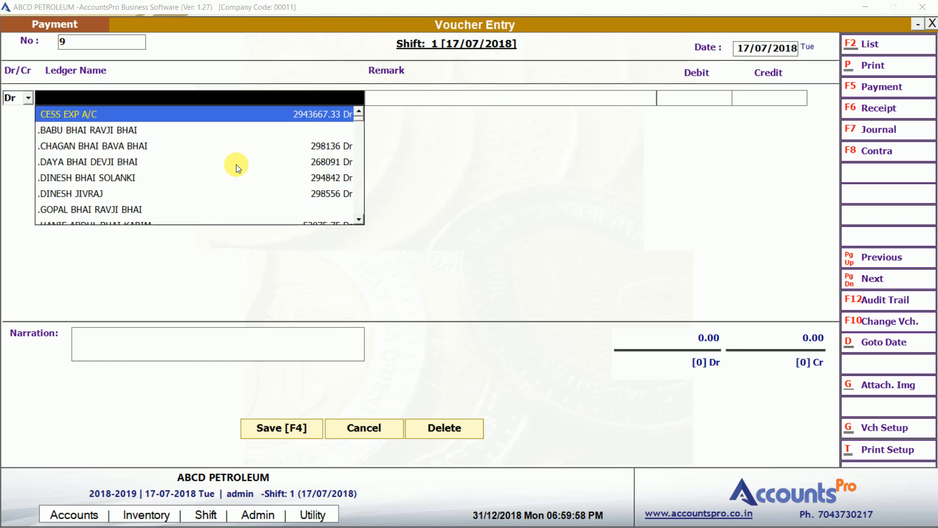
# Debit INDIAN OIL CORPORATION LIMITED with 25,500 on the payment voucher, leaving the line's remark empty.
pyautogui.write('INDI')
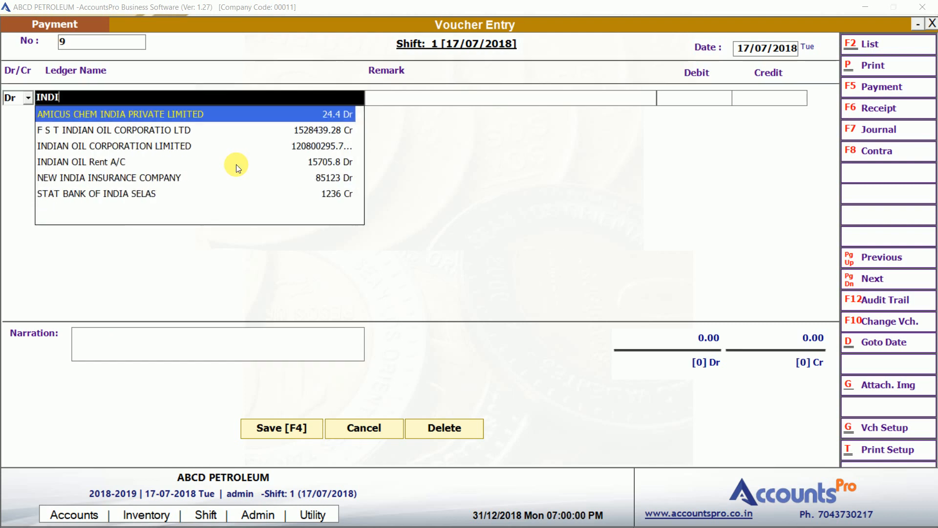
pyautogui.press('Down')
pyautogui.press('Down')
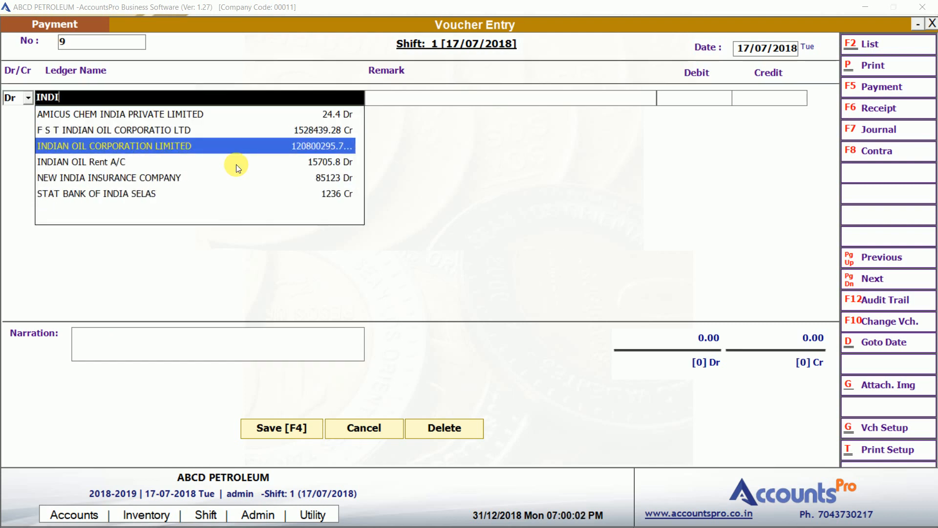
pyautogui.press('Return')
pyautogui.press('Return')
pyautogui.write('25')
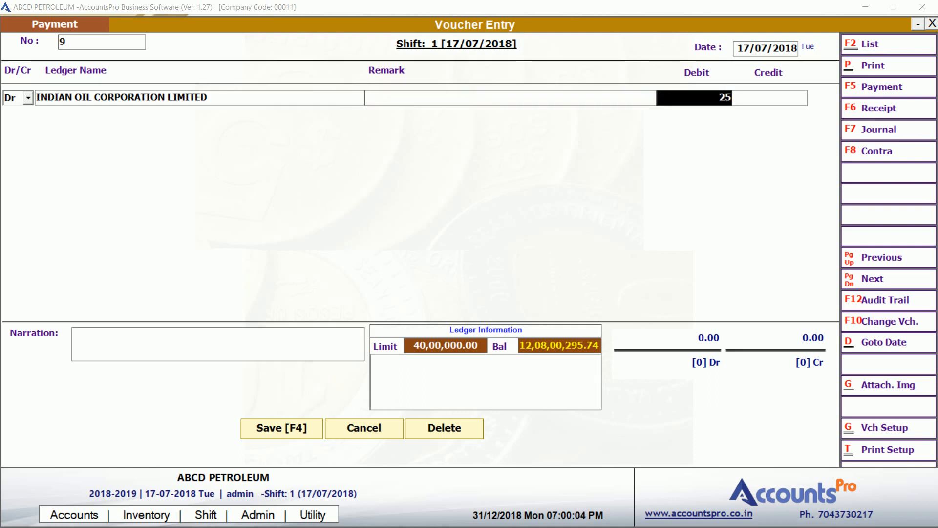
pyautogui.write('500')
pyautogui.press('Return')
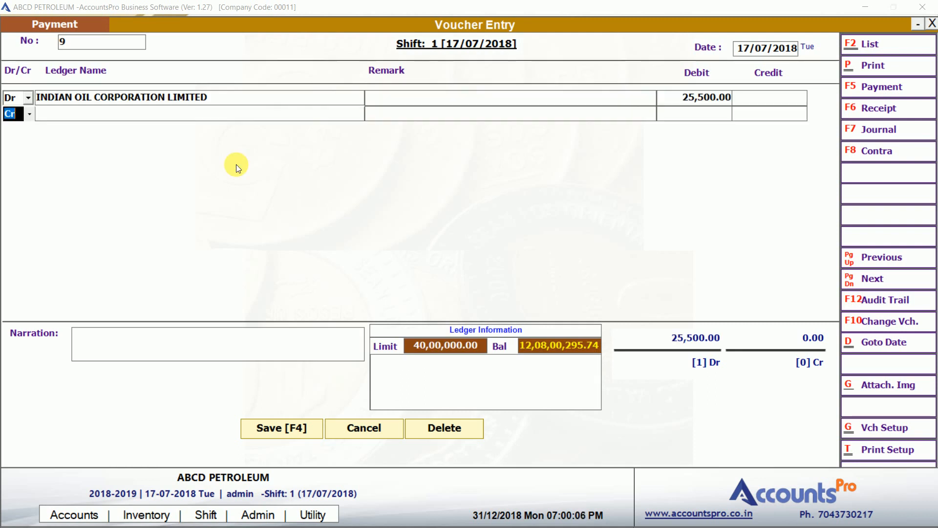
# Credit the proposed HDFC BANK ledger with 25,500, accepting the supplier's name as the line's remark.
pyautogui.press('Return')
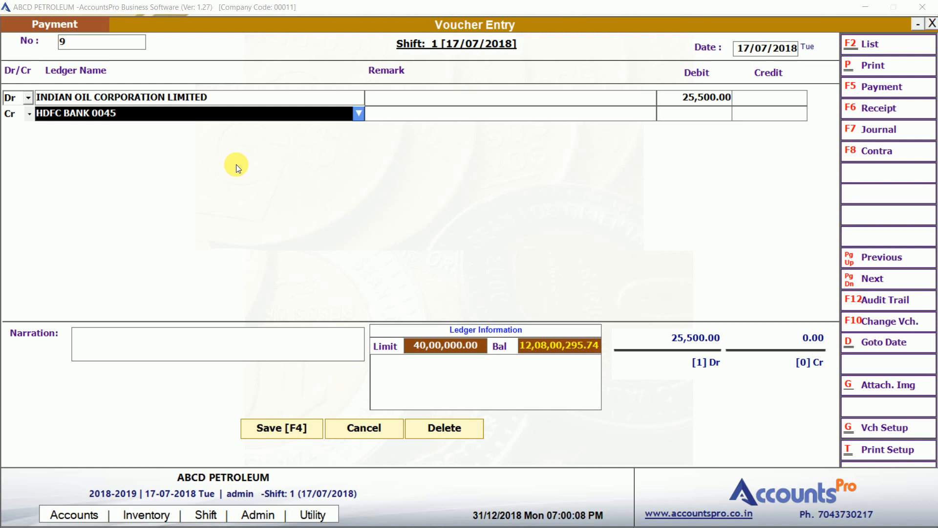
pyautogui.press('Return')
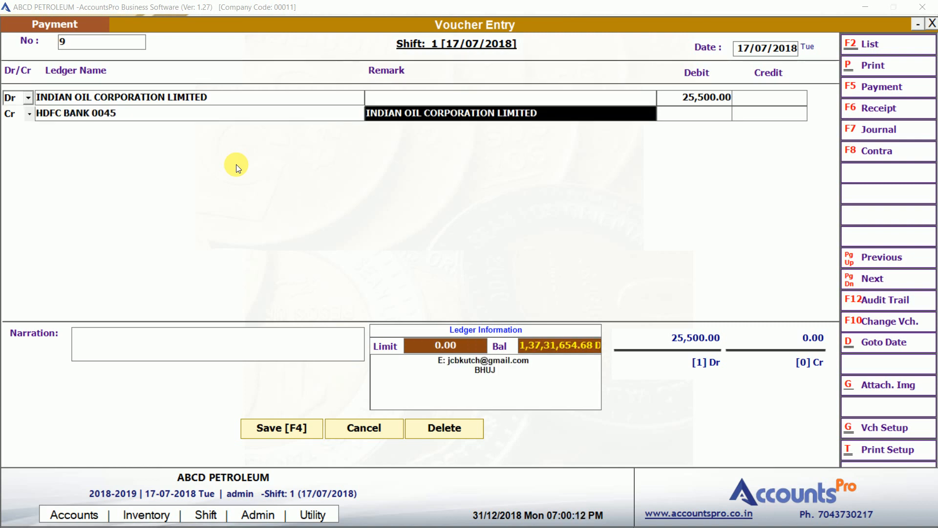
pyautogui.press('Return')
pyautogui.press('Return')
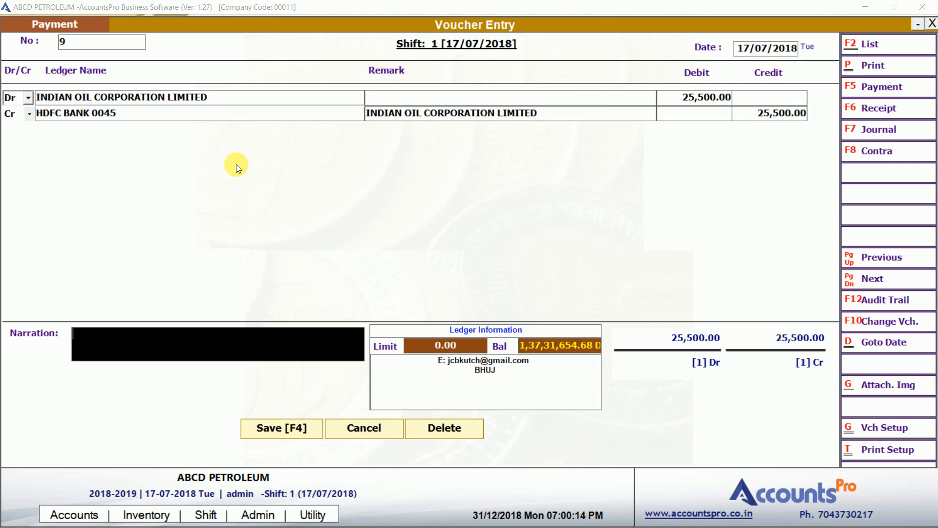
# Enter the narration "AGAINST BILL NO 23424234" and save the payment voucher.
pyautogui.write('AGAINST BILL N')
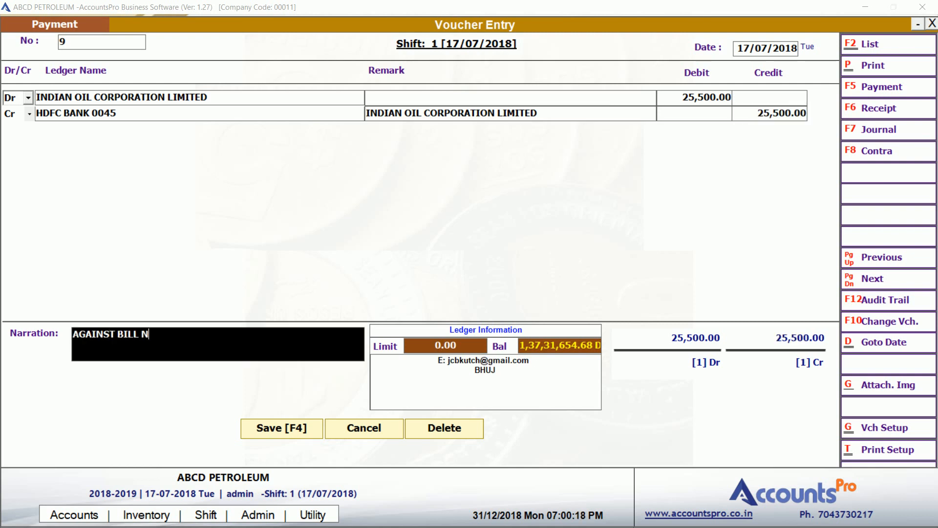
pyautogui.write('O 23424234')
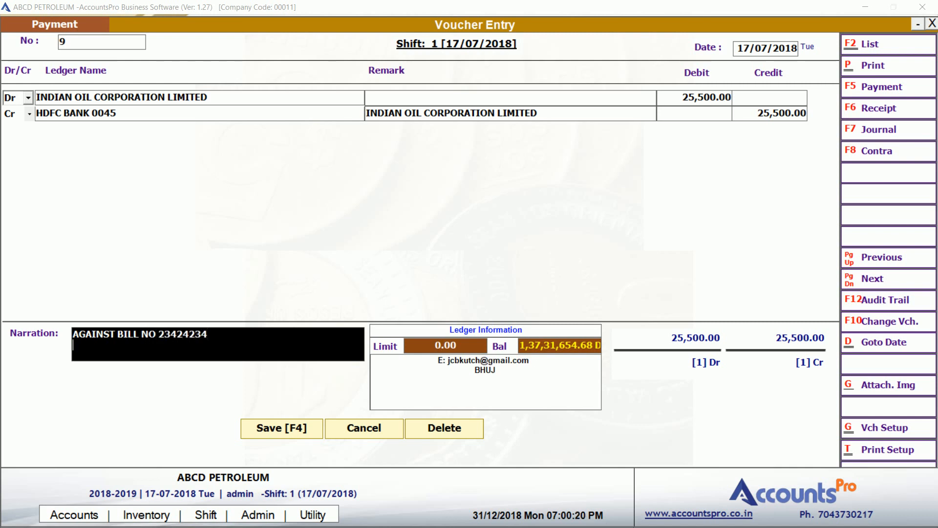
pyautogui.press('Return')
pyautogui.press('Return')
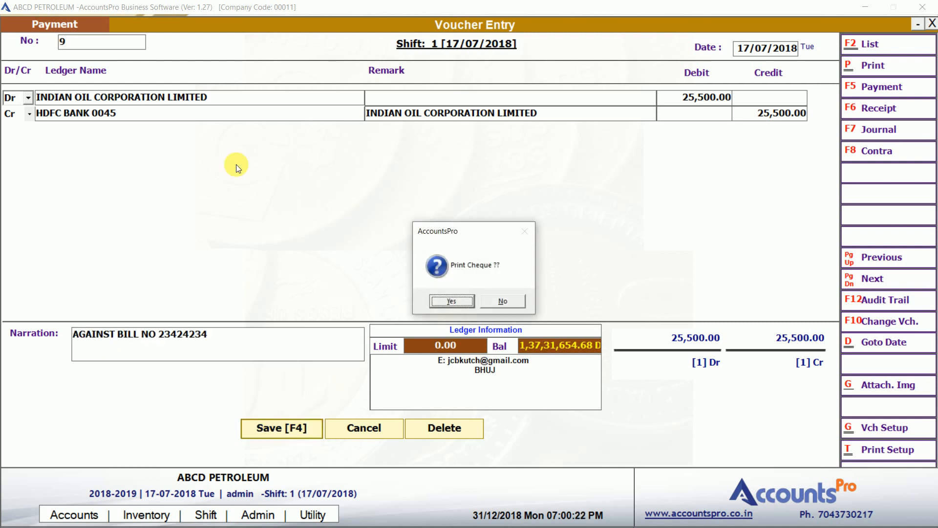
# Preview the payment's cheque, check its payee and amount in words, and close the preview.
pyautogui.click(438, 301)
pyautogui.click(439, 302)
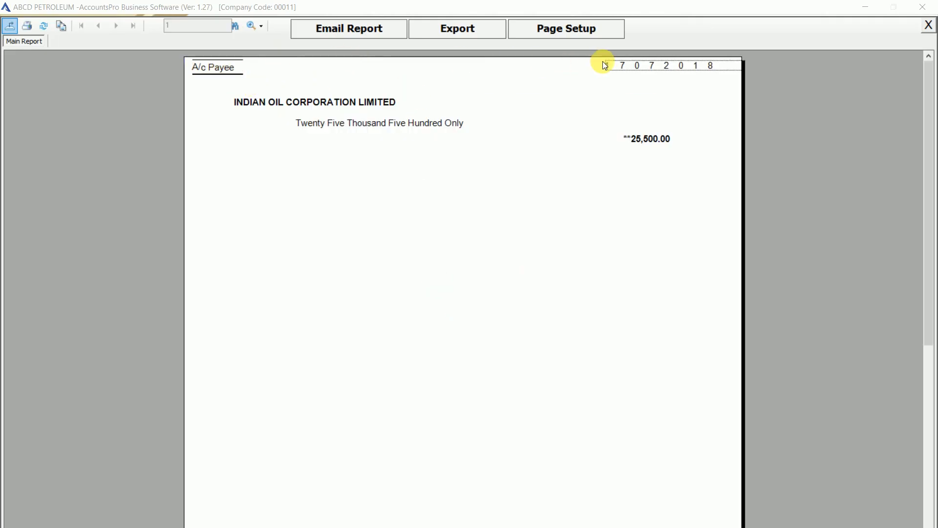
pyautogui.click(370, 104)
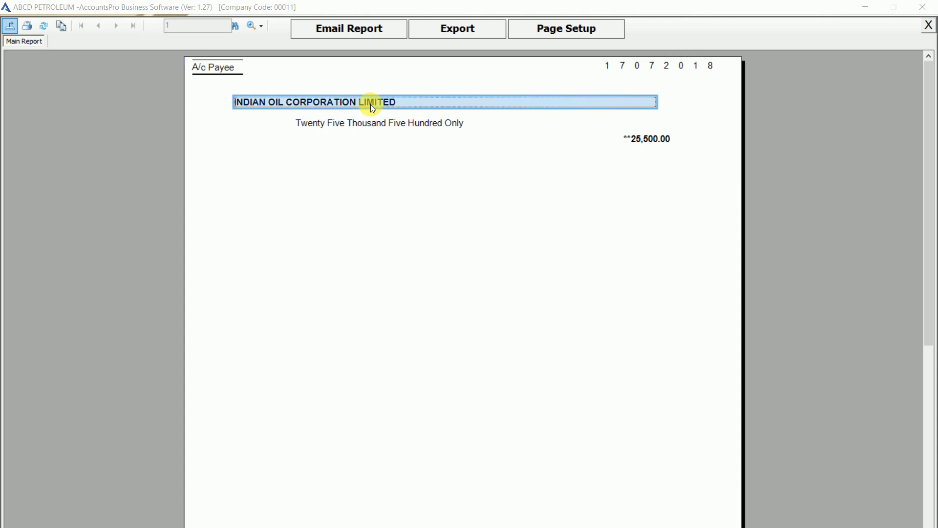
pyautogui.click(370, 126)
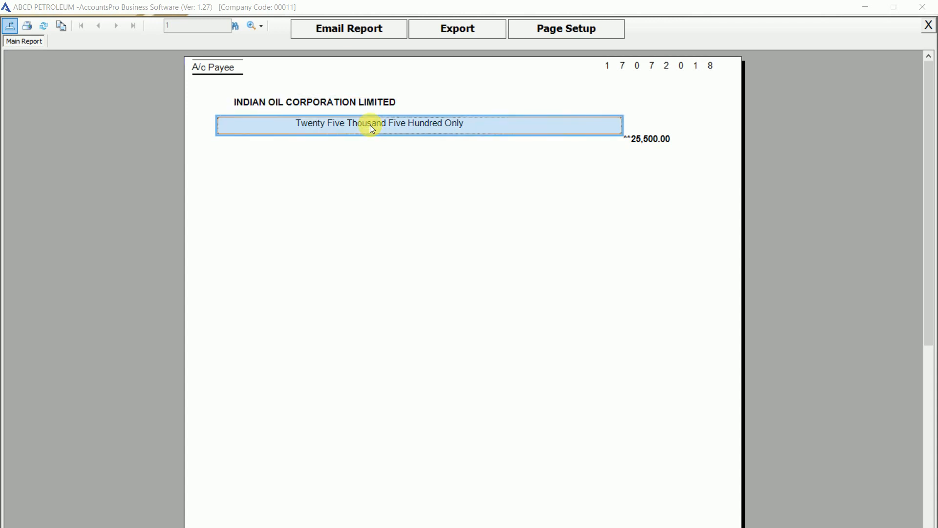
pyautogui.press('Escape')
pyautogui.press('Return')
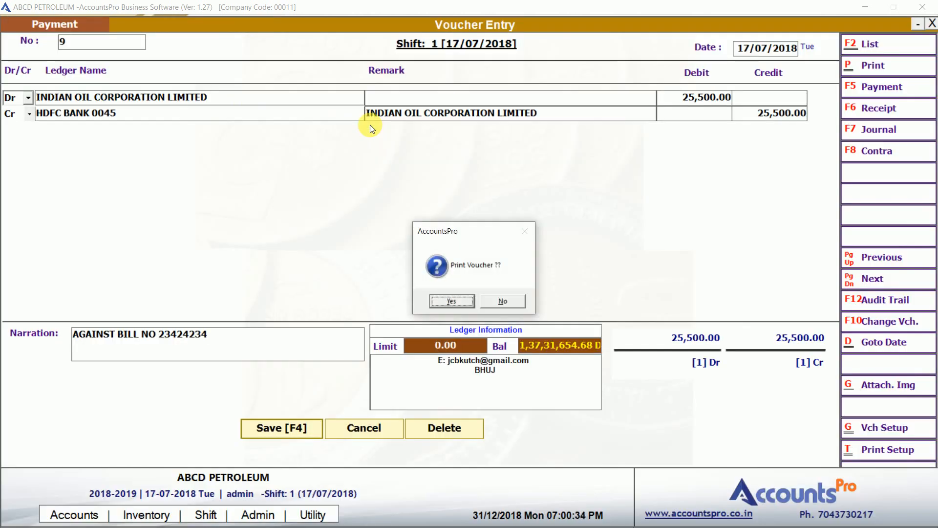
# Decline printing the payment voucher and leave the voucher entry.
pyautogui.press('n')
pyautogui.press('Escape')
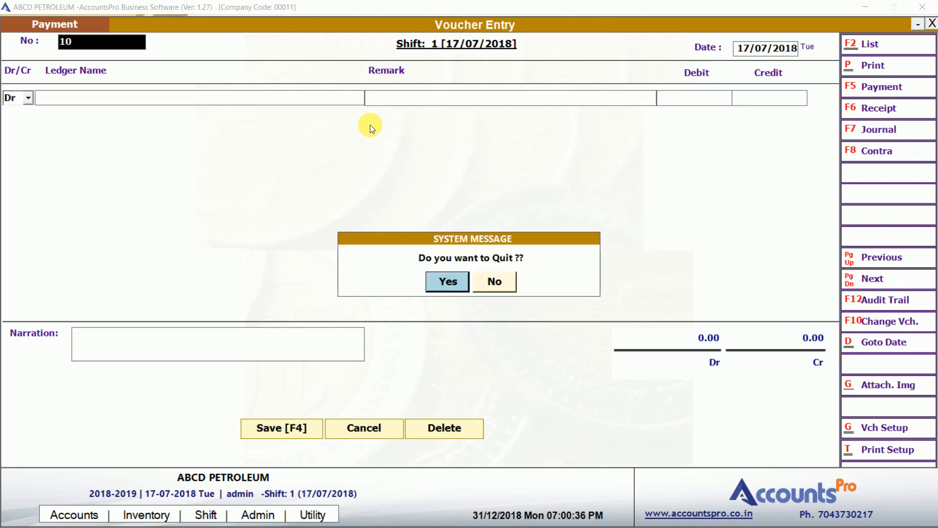
pyautogui.press('Return')
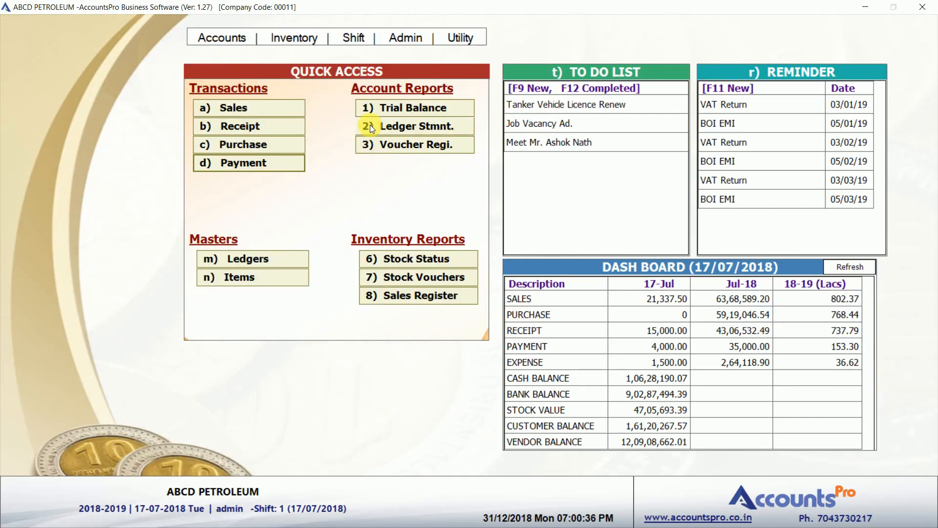
# Open the ledger master and search for SAMAY.
pyautogui.click(252, 260)
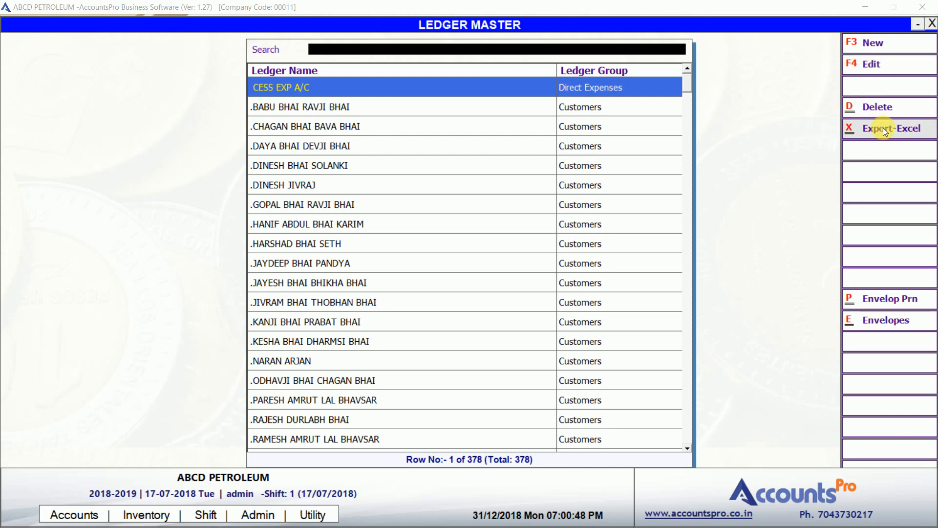
pyautogui.write('SAMY')
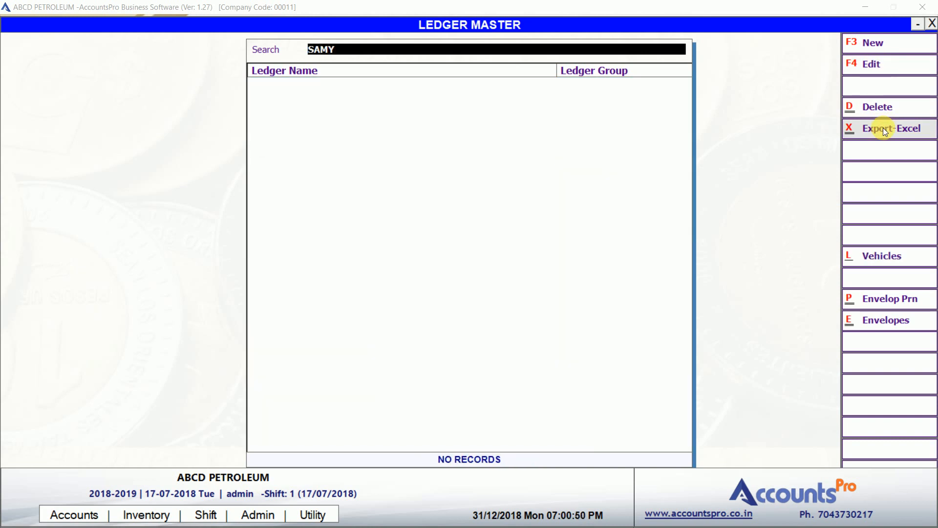
pyautogui.press('BackSpace')
pyautogui.write('AY')
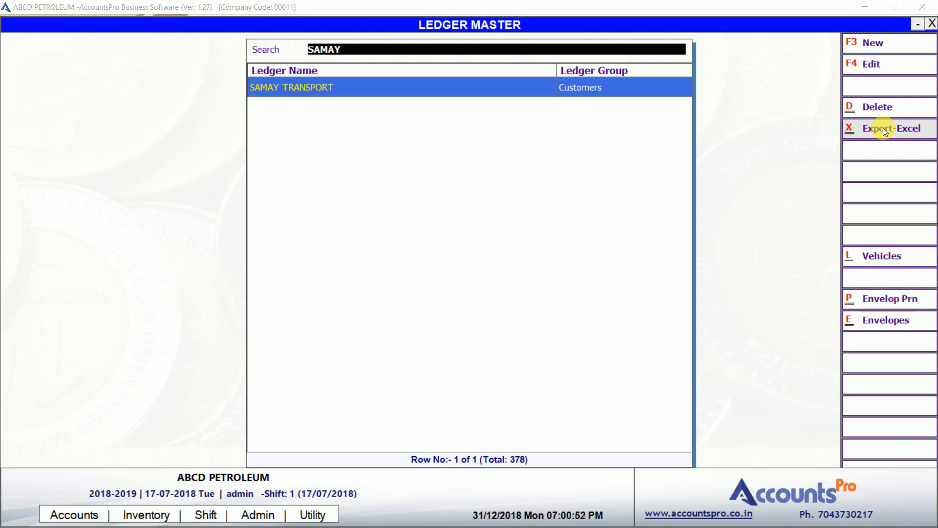
# Review the SAMAY TRANSPORT ledger's basic, mailing and tax details in its edit form and close it without changes.
pyautogui.press('F4')
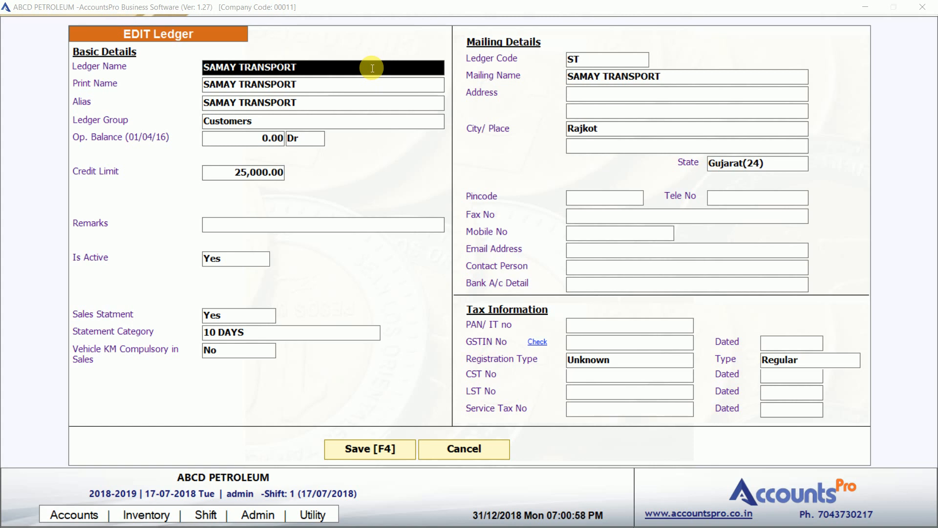
pyautogui.press('Escape')
pyautogui.press('Return')
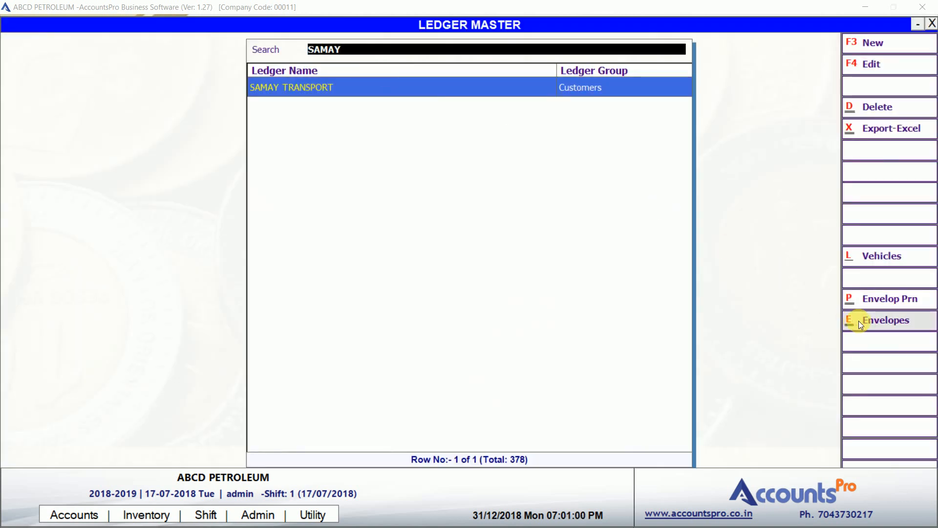
# Set up an envelope print for SAMAY TRANSPORT with the Standard Portrait envelope and print preview required.
pyautogui.click(884, 303)
pyautogui.write('SAMAY')
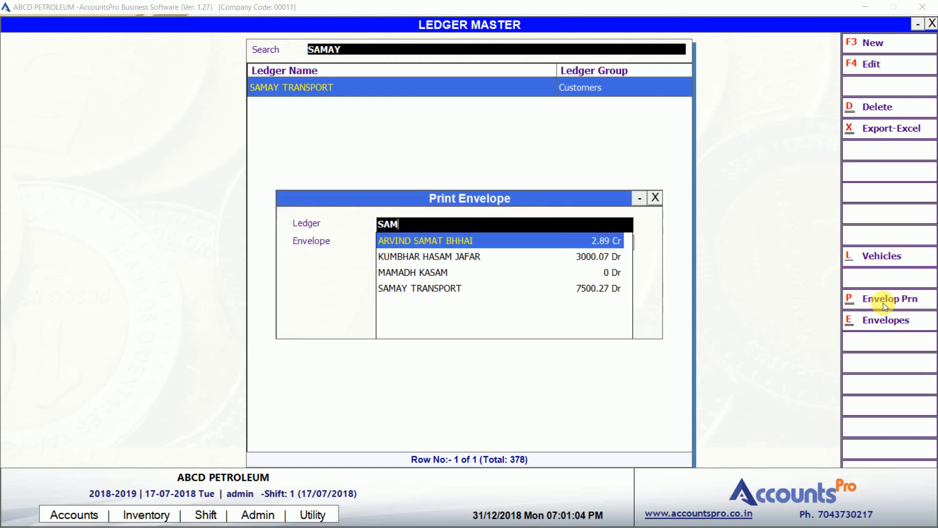
pyautogui.press('BackSpace')
pyautogui.write('A')
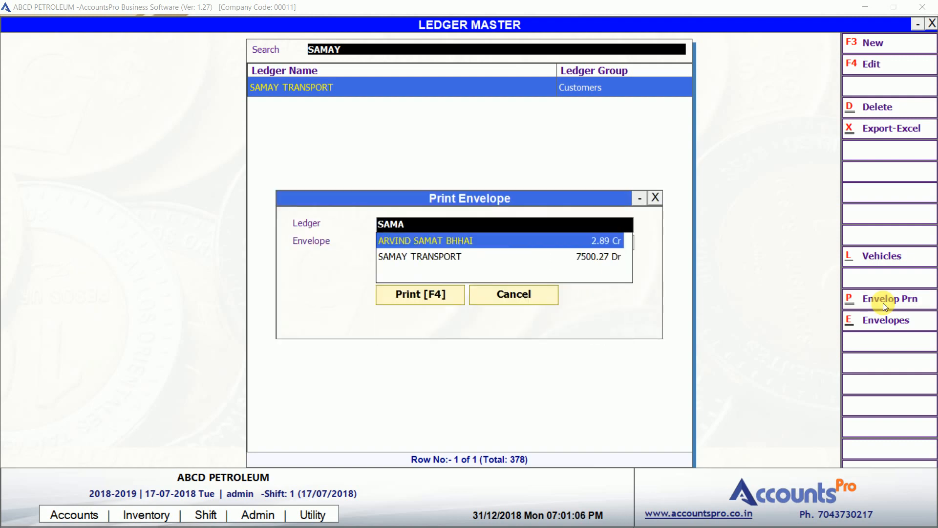
pyautogui.press('Down')
pyautogui.press('Return')
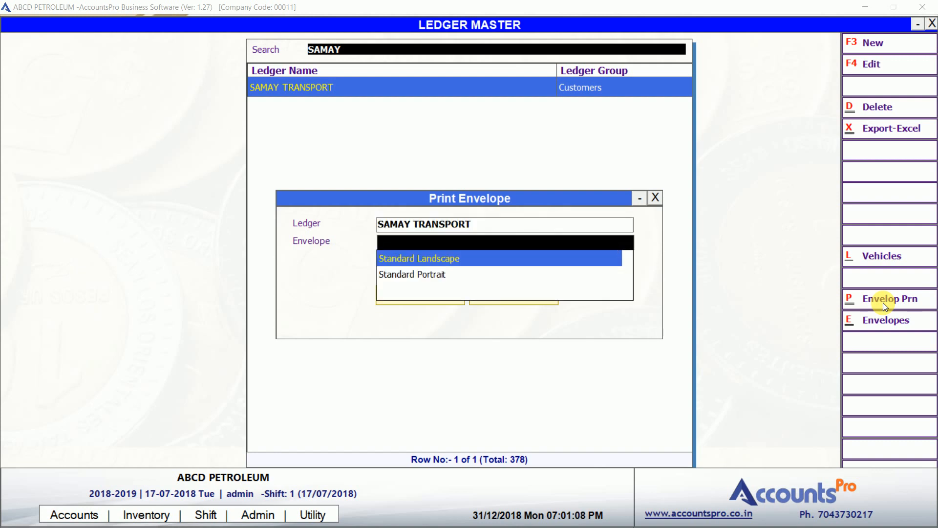
pyautogui.press('Down')
pyautogui.press('Return')
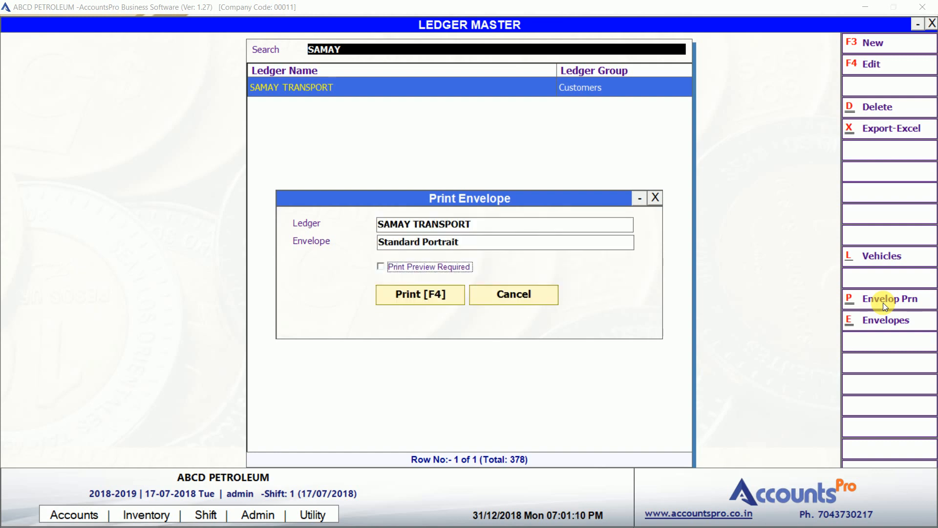
pyautogui.press('space')
pyautogui.press('Return')
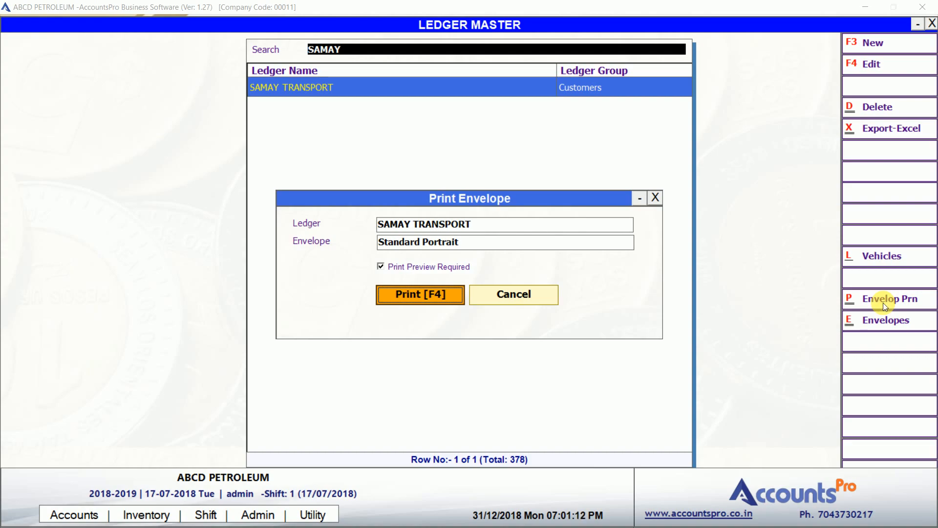
# Preview the envelope, check its addressee and city lines, and close the preview.
pyautogui.press('Return')
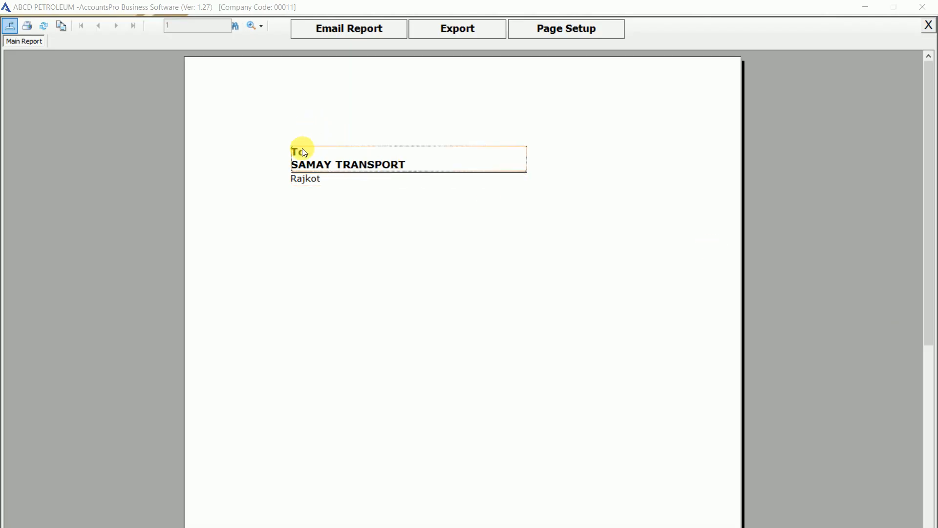
pyautogui.click(308, 181)
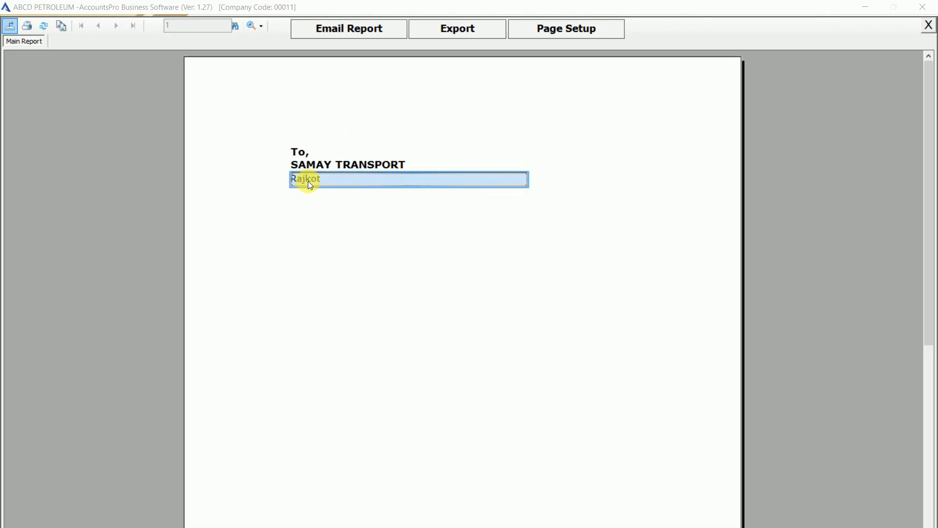
pyautogui.click(333, 155)
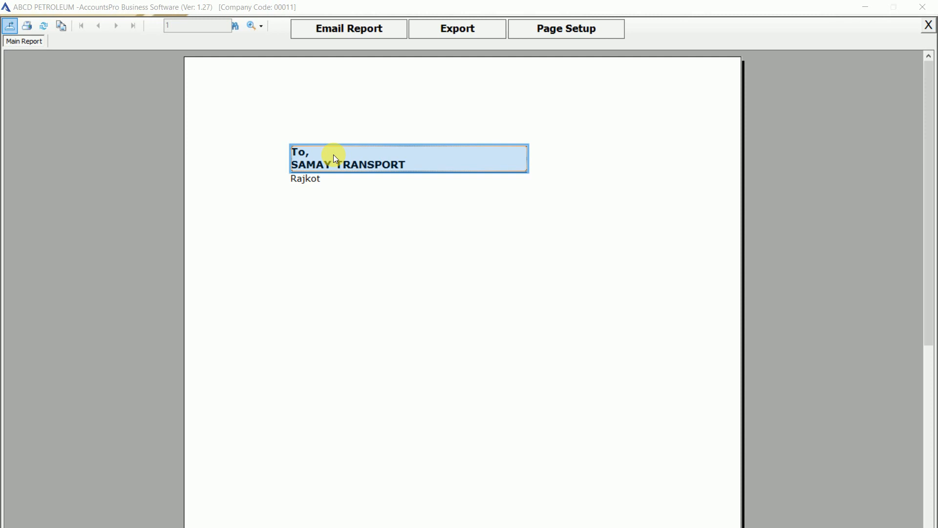
pyautogui.press('Escape')
pyautogui.press('Return')
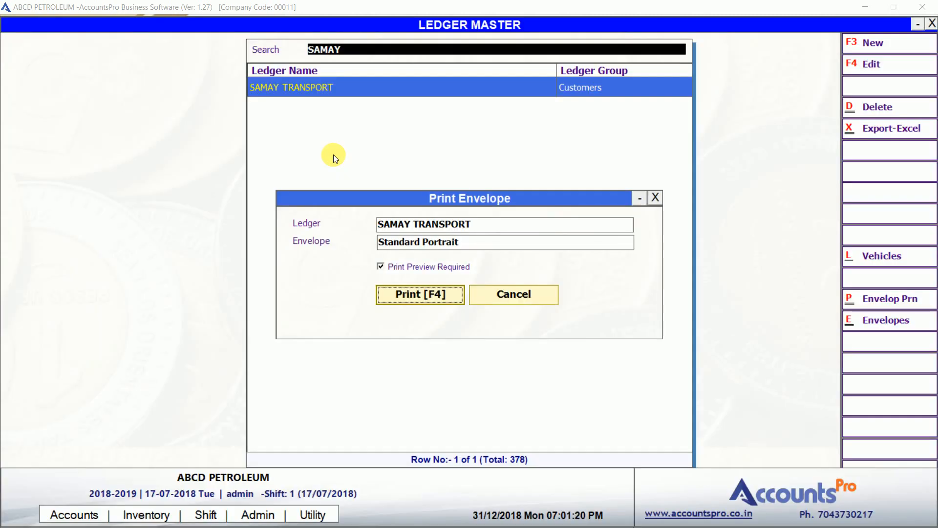
# Leave the envelope printing and the ledger master, and open the trial balance report.
pyautogui.press('Escape')
pyautogui.press('Return')
pyautogui.press('Escape')
pyautogui.press('Return')
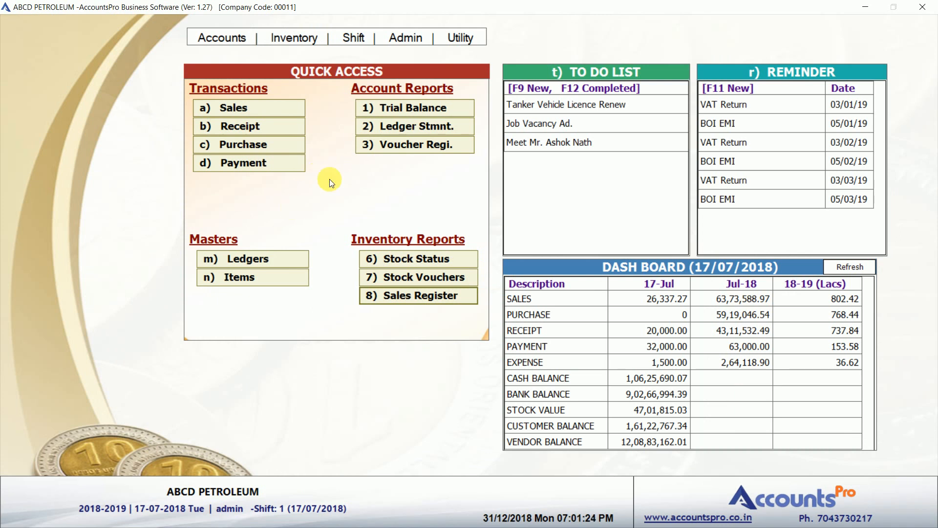
pyautogui.click(415, 106)
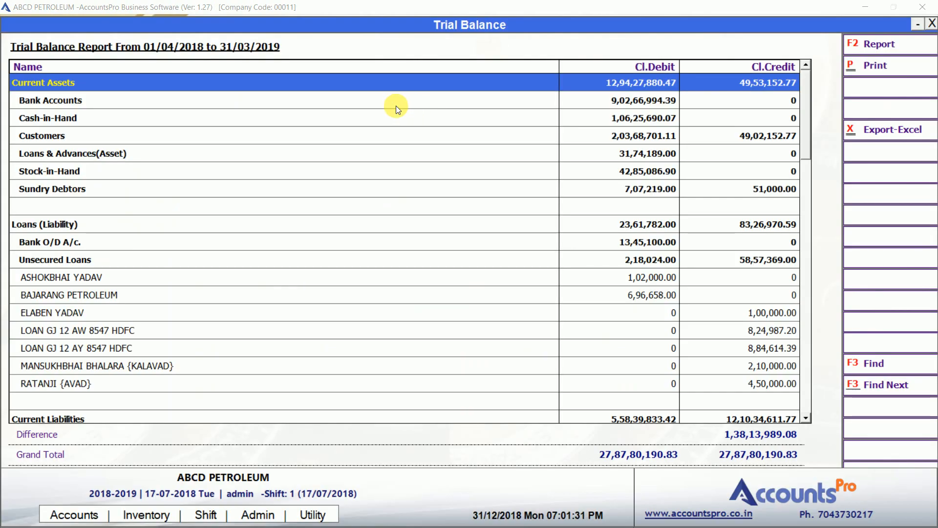
# Look through the Current Assets groups in the trial balance and open the Customers group summary.
pyautogui.click(394, 106)
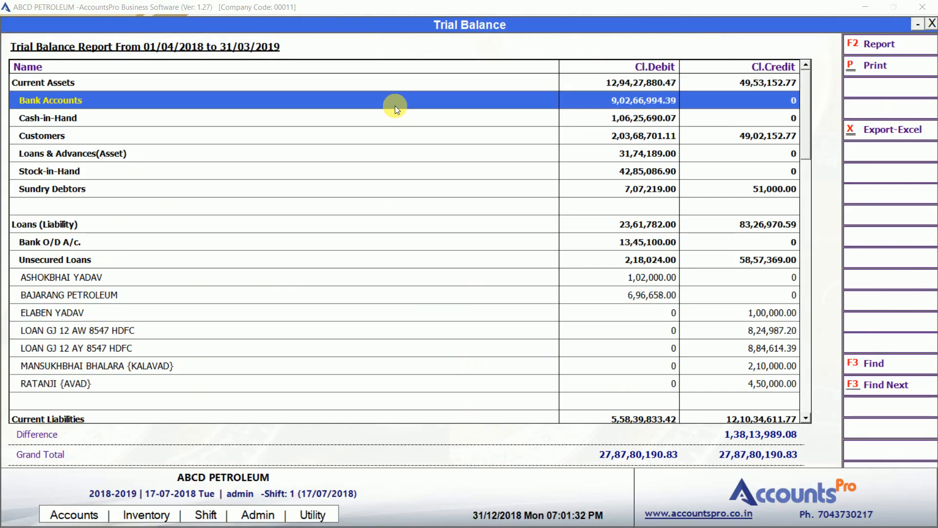
pyautogui.press('Right')
pyautogui.press('Down')
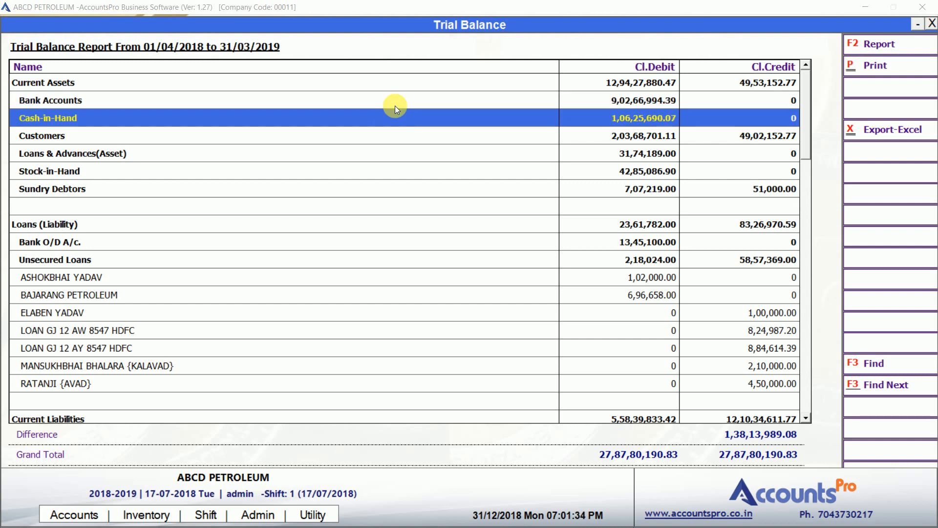
pyautogui.press('Down')
pyautogui.press('Down')
pyautogui.press('Up')
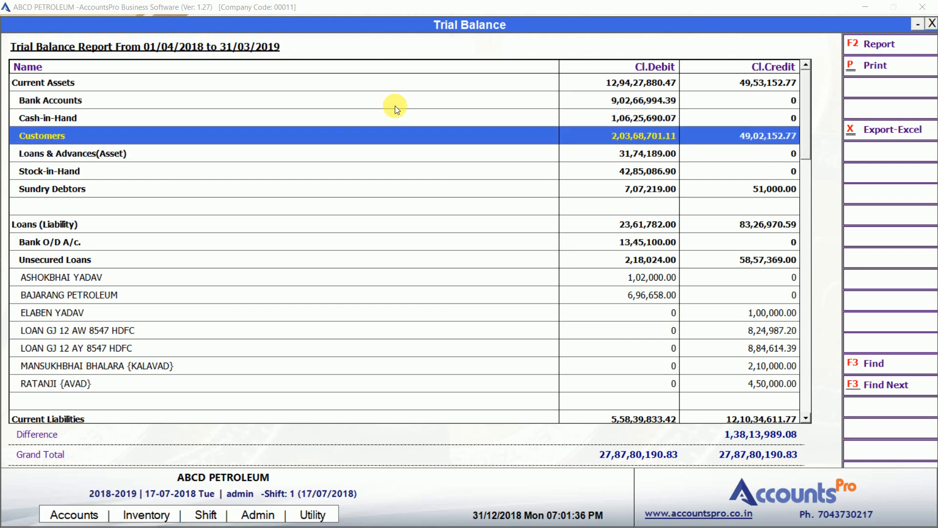
pyautogui.press('Return')
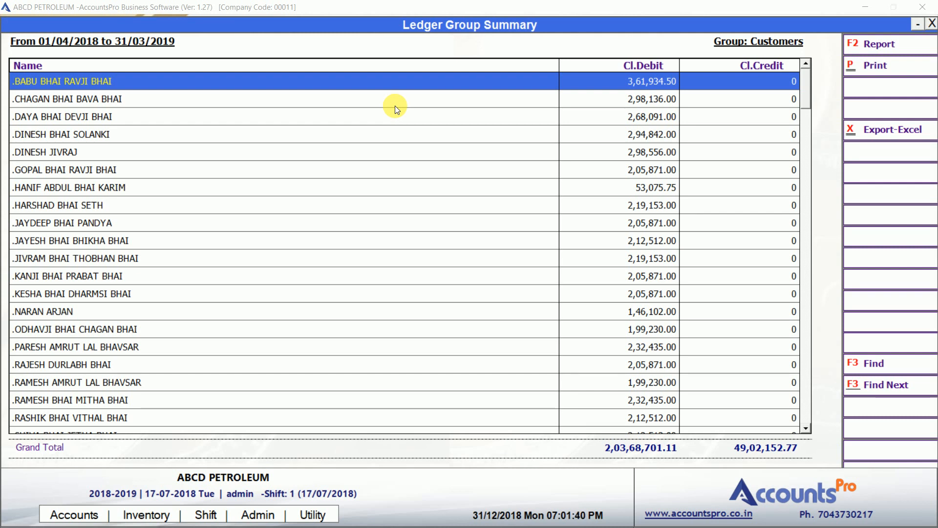
# Find the SAMAY entry in the Customers group summary and open SAMAY TRANSPORT's monthly balance report.
pyautogui.click(615, 111)
pyautogui.click(499, 155)
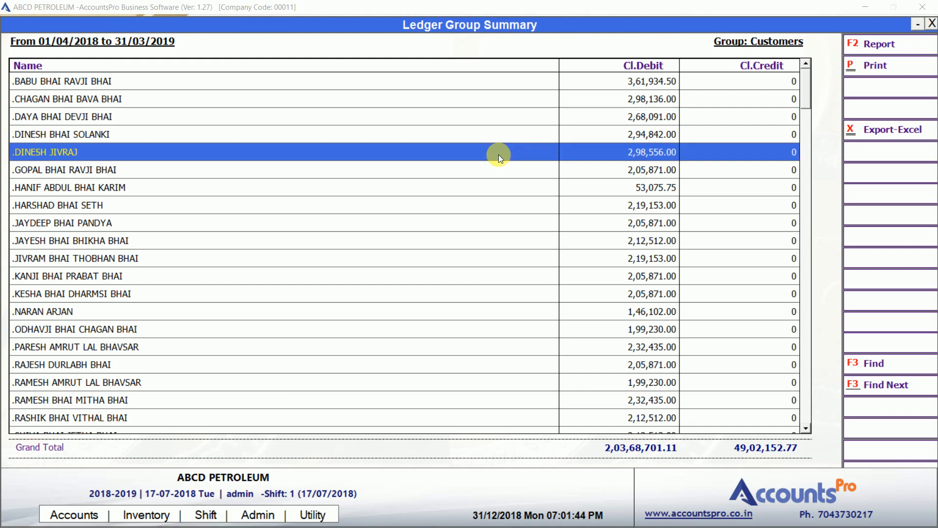
pyautogui.click(876, 367)
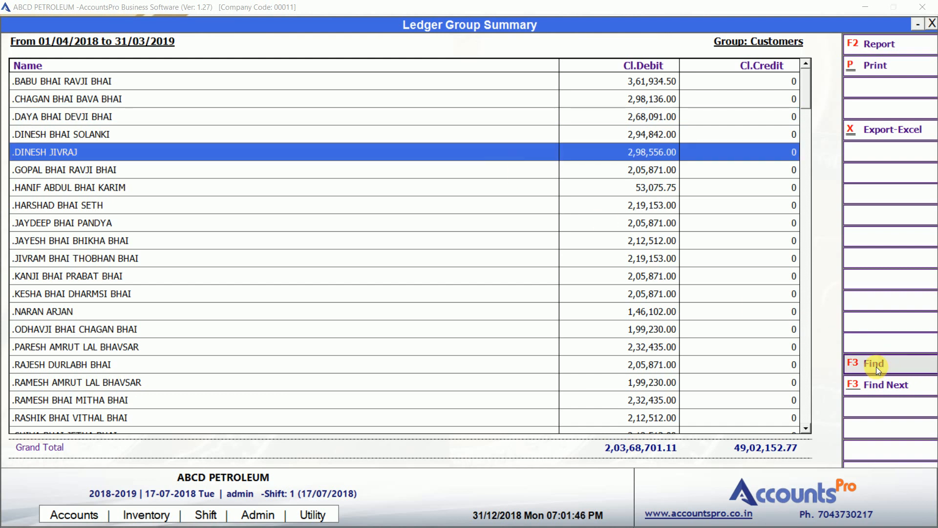
pyautogui.write('SAMAY')
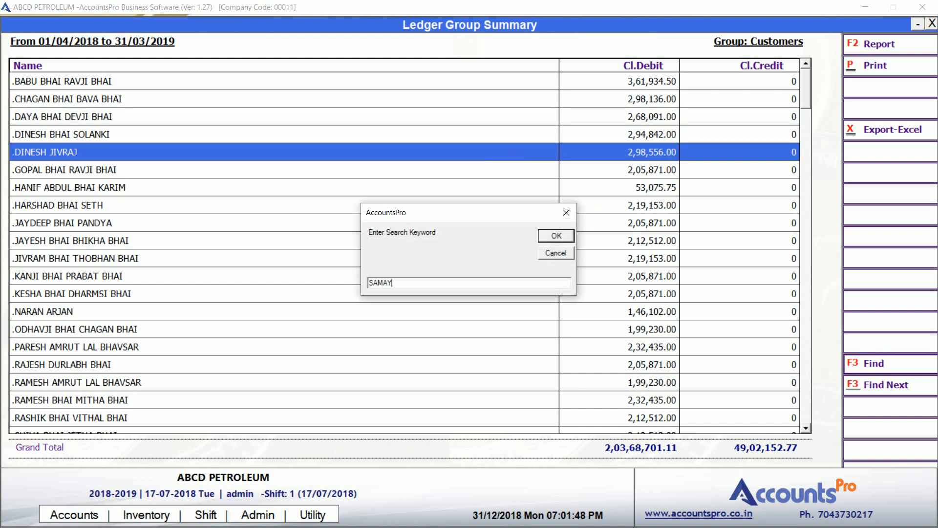
pyautogui.press('Return')
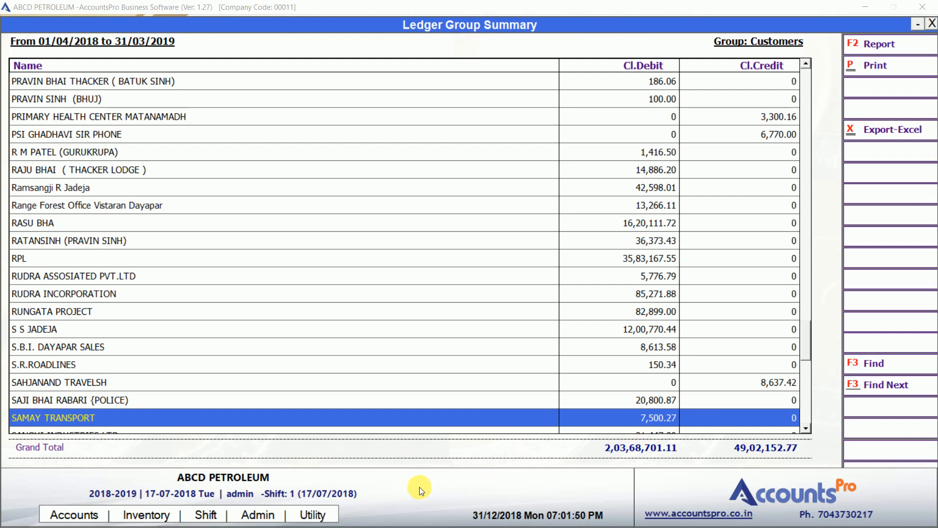
pyautogui.doubleClick(645, 419)
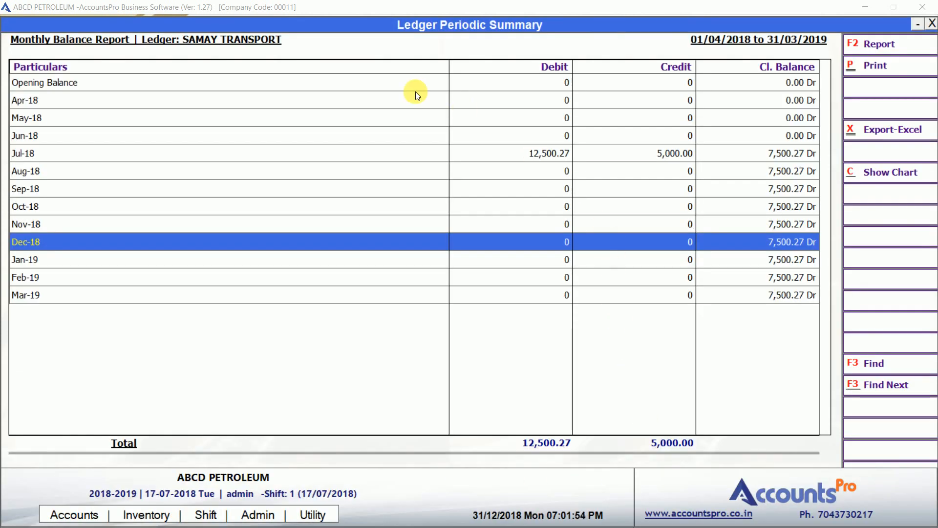
# Open the Jul-18 ledger statement of SAMAY TRANSPORT and examine its cash payment and bank receipt entries.
pyautogui.click(334, 156)
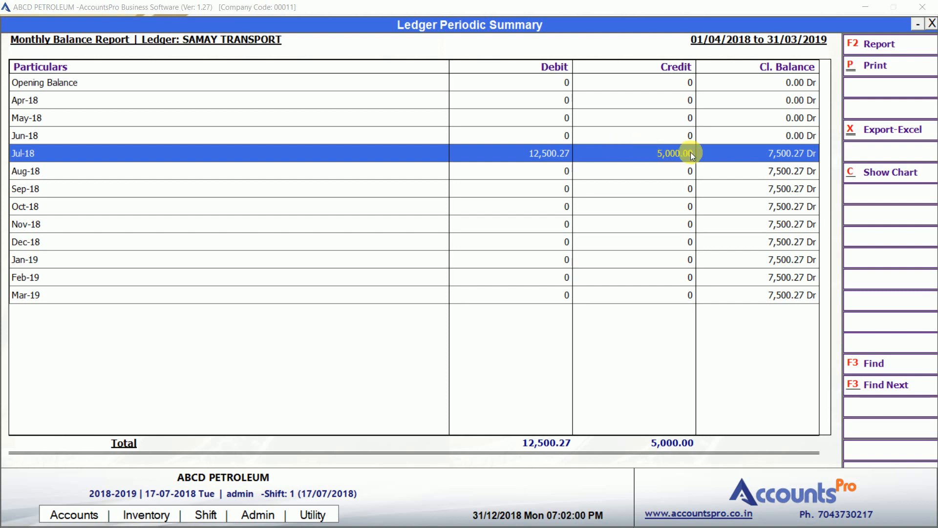
pyautogui.doubleClick(675, 153)
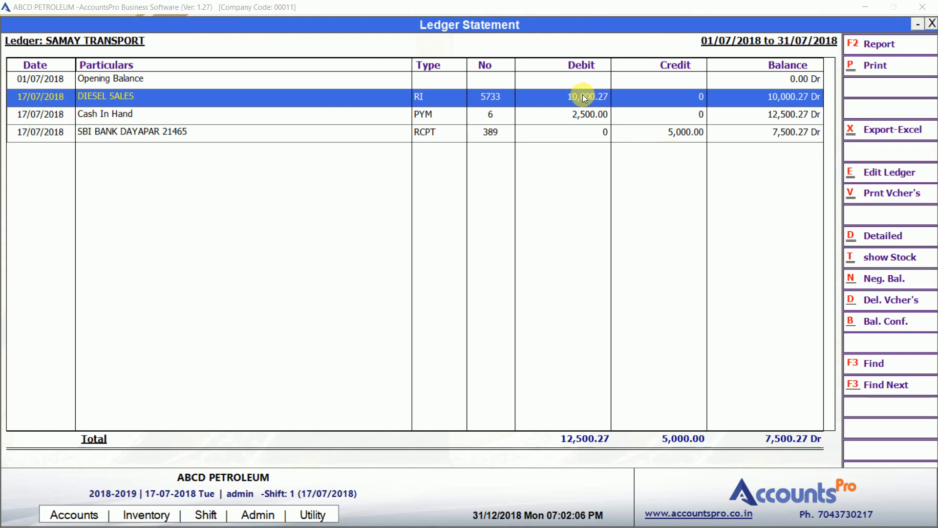
pyautogui.click(583, 114)
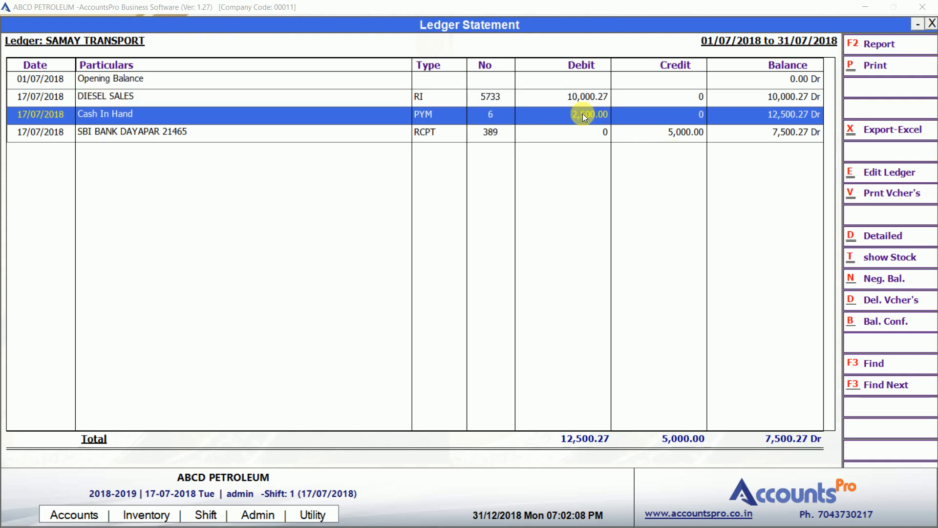
pyautogui.click(662, 137)
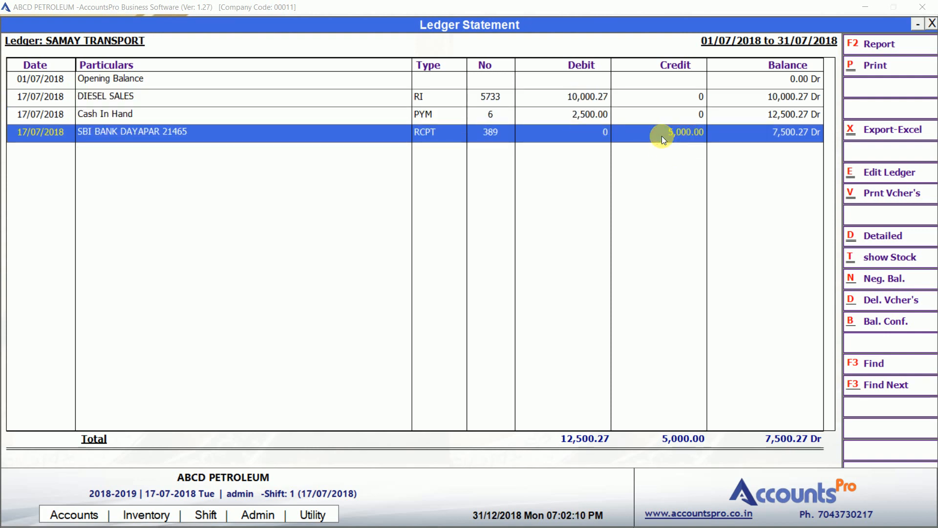
# Open the DIESEL SALES invoice from the ledger statement, review it and close it without changes.
pyautogui.press('Up')
pyautogui.press('Up')
pyautogui.press('Return')
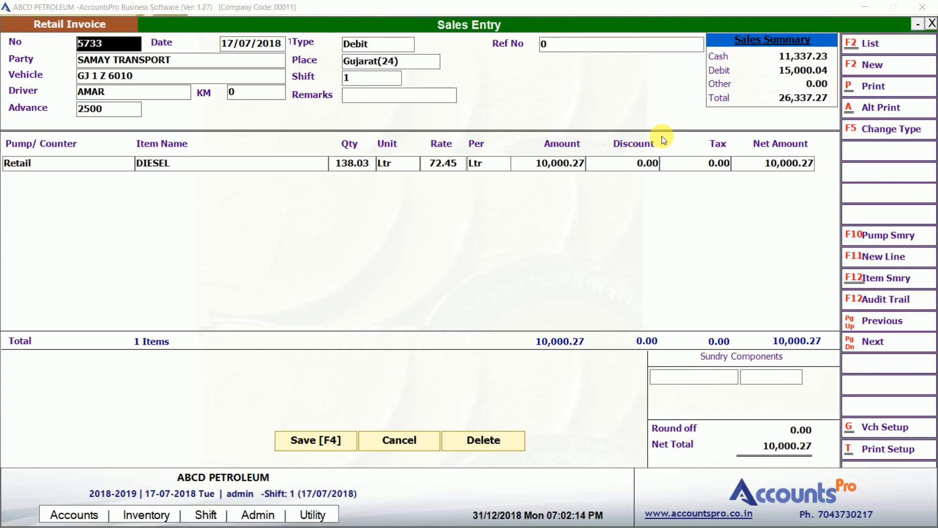
pyautogui.press('Escape')
pyautogui.press('Return')
pyautogui.click(662, 136)
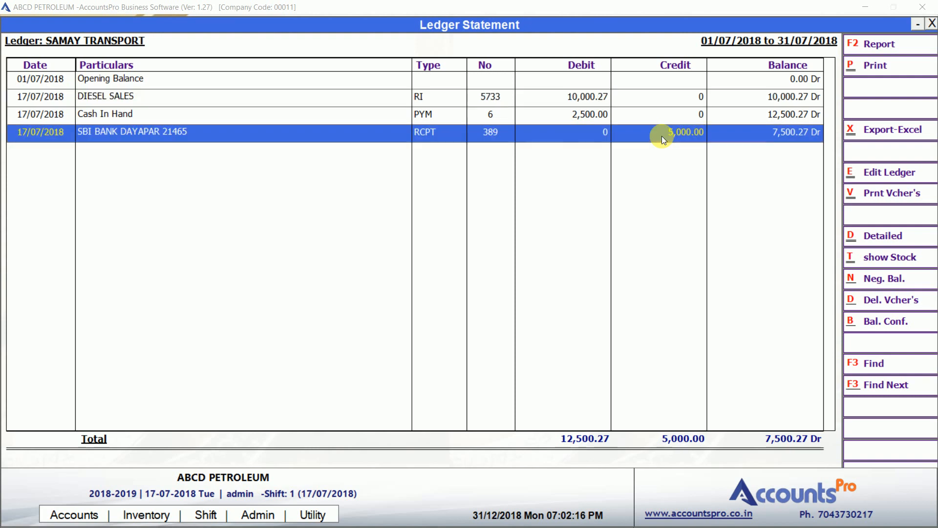
# Preview the printed SAMAY TRANSPORT ledger statement, close it and return from the trial balance to the main screen.
pyautogui.click(875, 65)
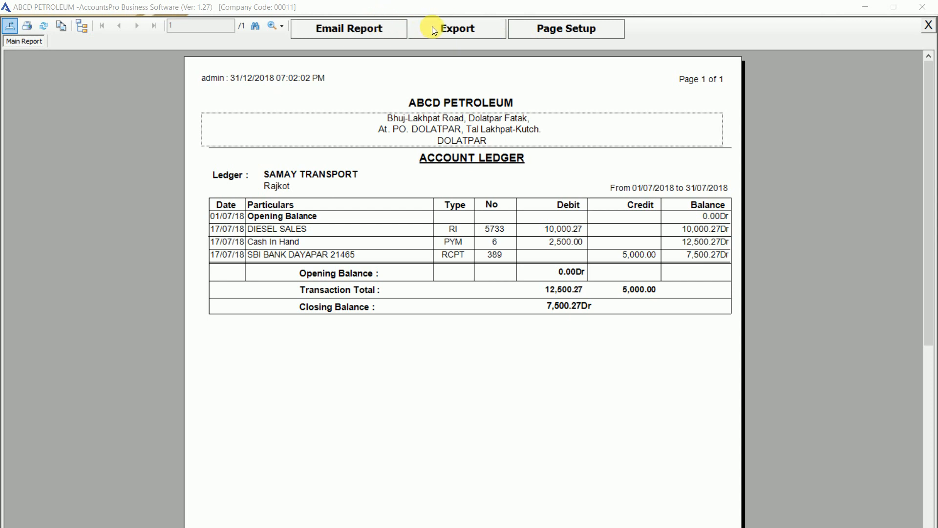
pyautogui.press('Escape')
pyautogui.click(357, 115)
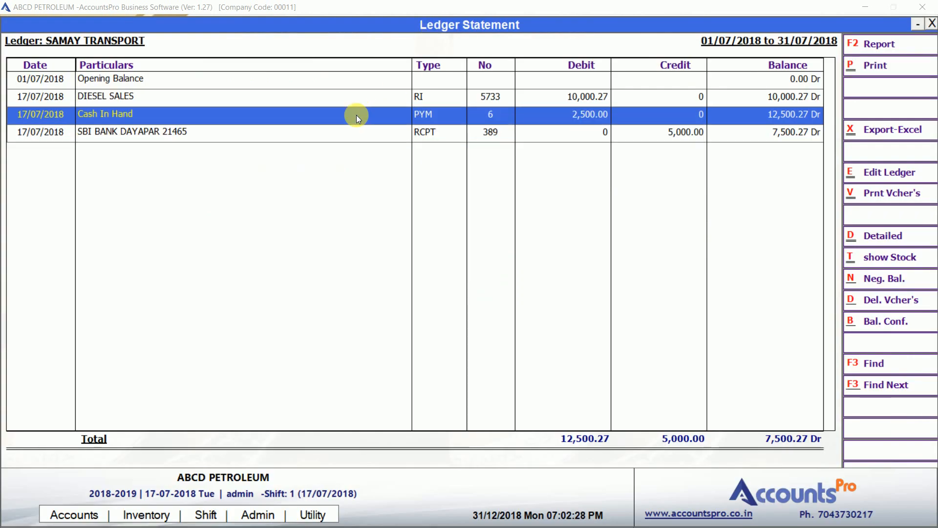
pyautogui.press('Escape')
pyautogui.press('Escape')
pyautogui.press('Escape')
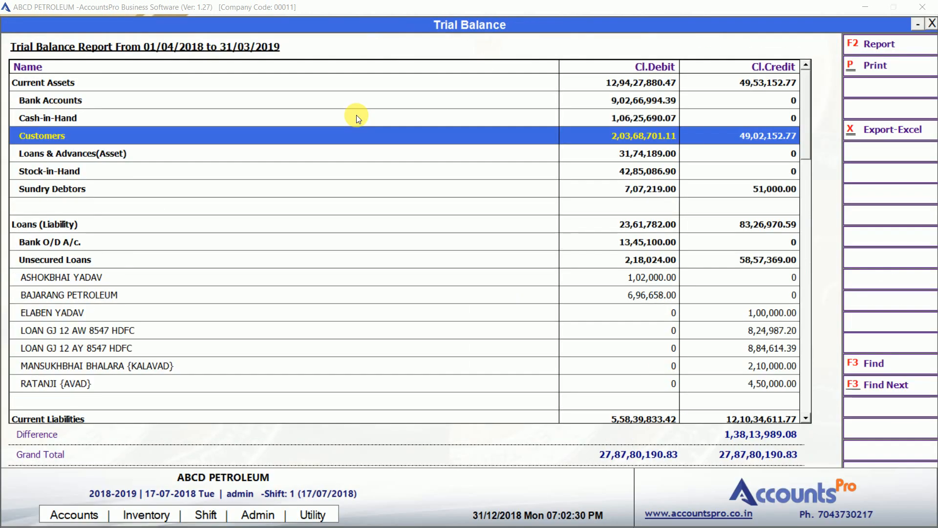
pyautogui.press('Escape')
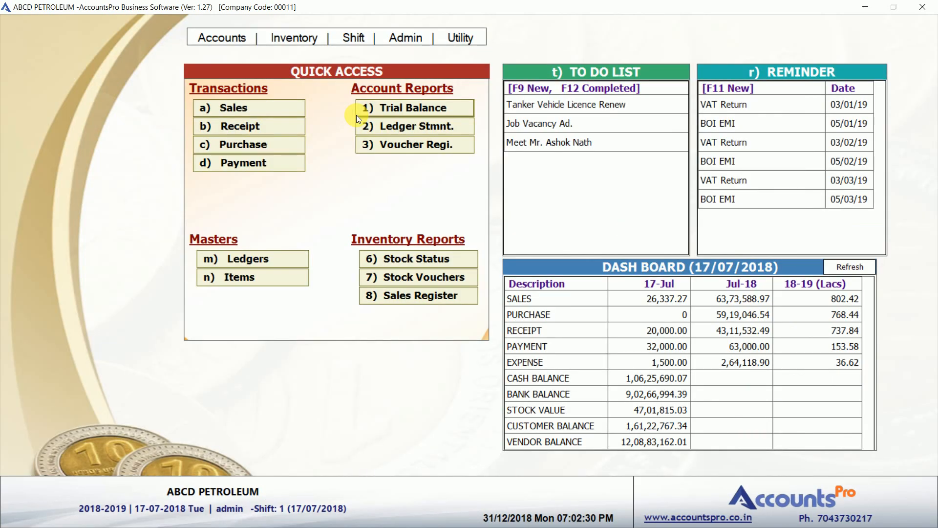
# Generate the detailed voucher register with narration for Receipt vouchers from 01/07/2018 to 10/07/2018.
pyautogui.click(378, 143)
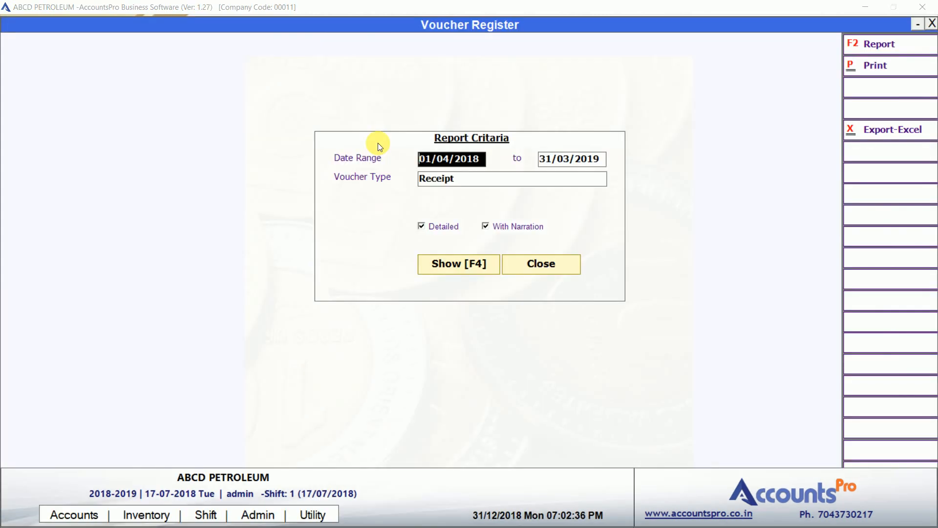
pyautogui.write('1/07')
pyautogui.press('Return')
pyautogui.write('1')
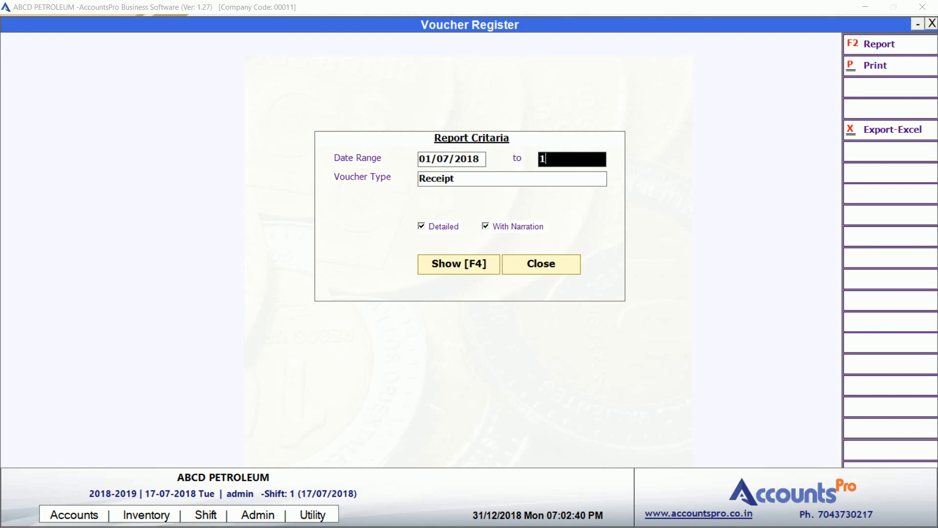
pyautogui.write('0/07')
pyautogui.press('Return')
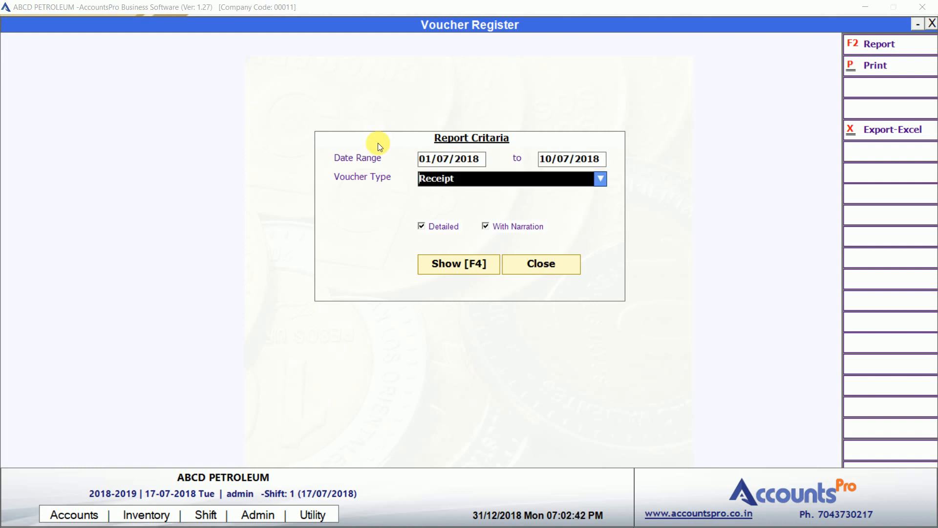
pyautogui.press('Return')
pyautogui.press('Return')
pyautogui.press('Return')
pyautogui.press('Return')
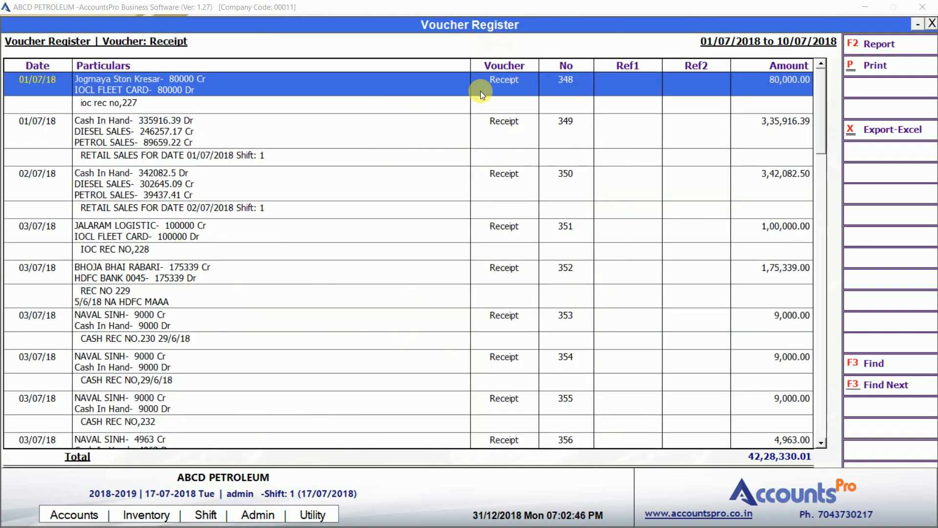
# Open the 01/07/2018 retail sales receipt from the register, review it and return to the main screen.
pyautogui.click(269, 132)
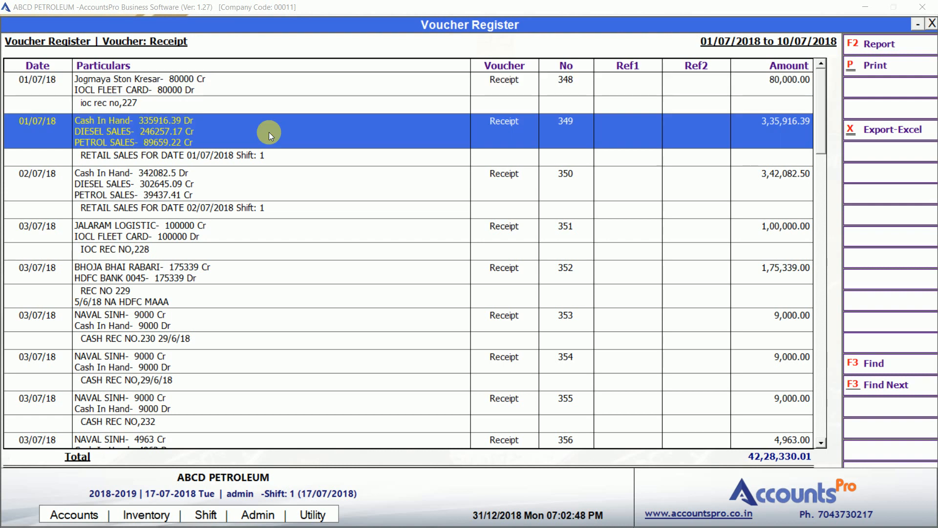
pyautogui.doubleClick(239, 124)
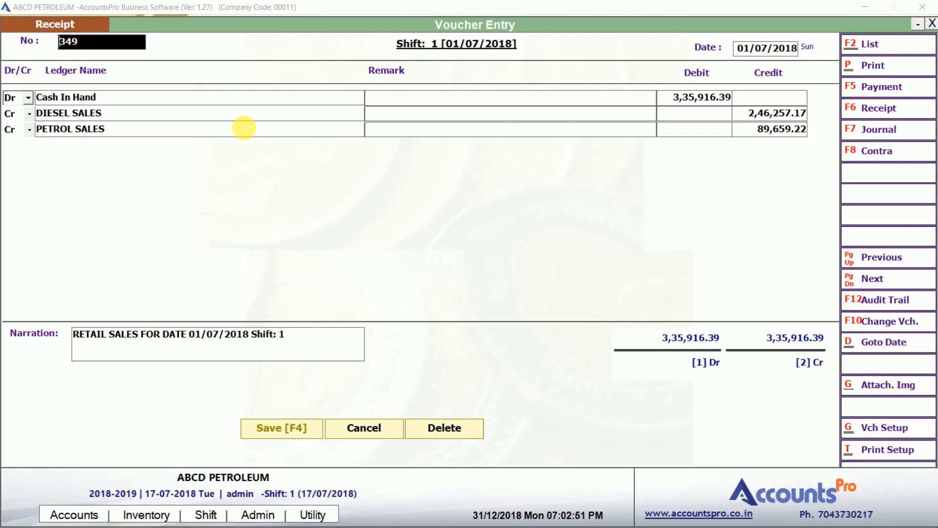
pyautogui.press('Escape')
pyautogui.press('Escape')
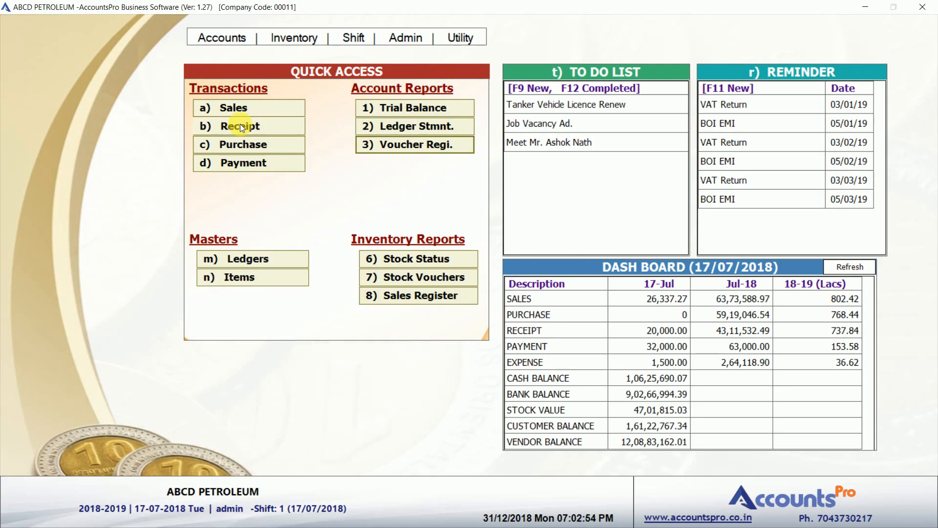
# Show the stock status report and open the monthly summary of the DIESEL item.
pyautogui.click(404, 260)
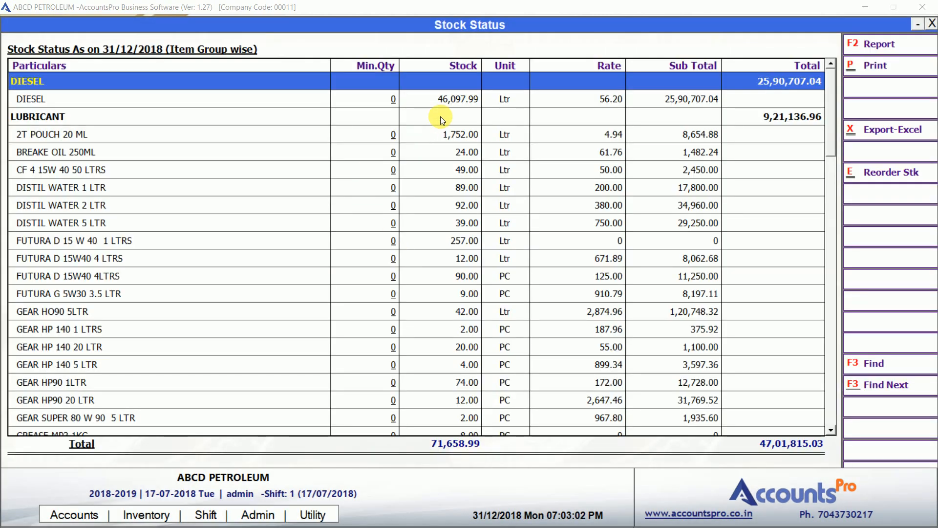
pyautogui.click(452, 102)
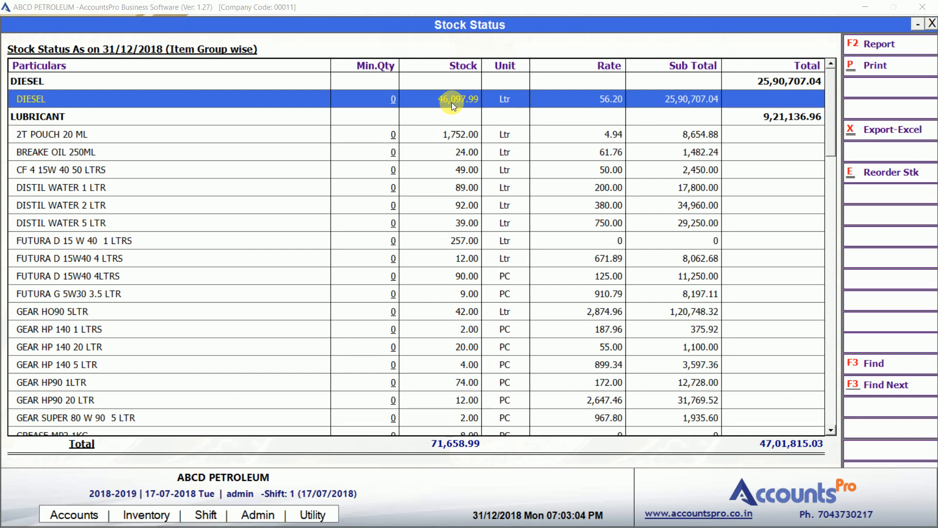
pyautogui.press('Down')
pyautogui.press('Up')
pyautogui.press('Return')
pyautogui.press('Down')
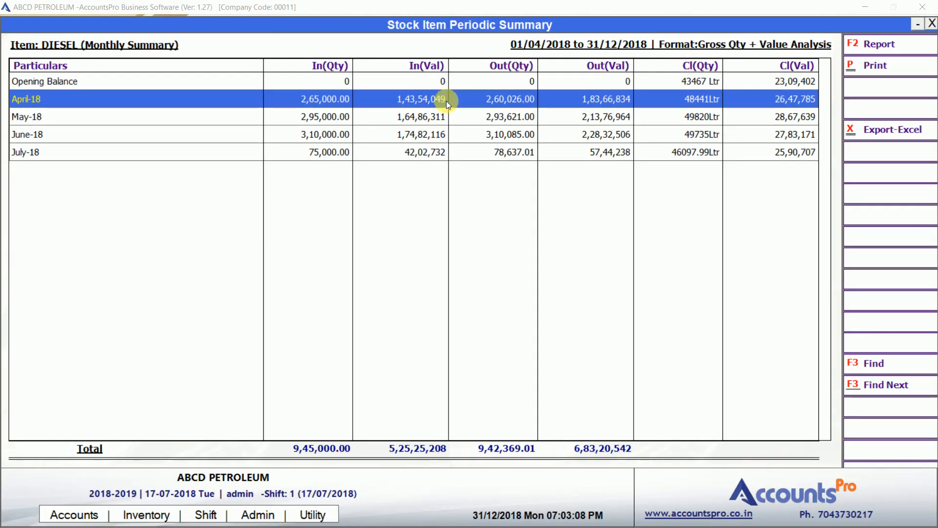
# Examine the April-18 inward and outward figures of DIESEL and open that month's stock vouchers.
pyautogui.click(318, 93)
pyautogui.click(503, 101)
pyautogui.click(595, 99)
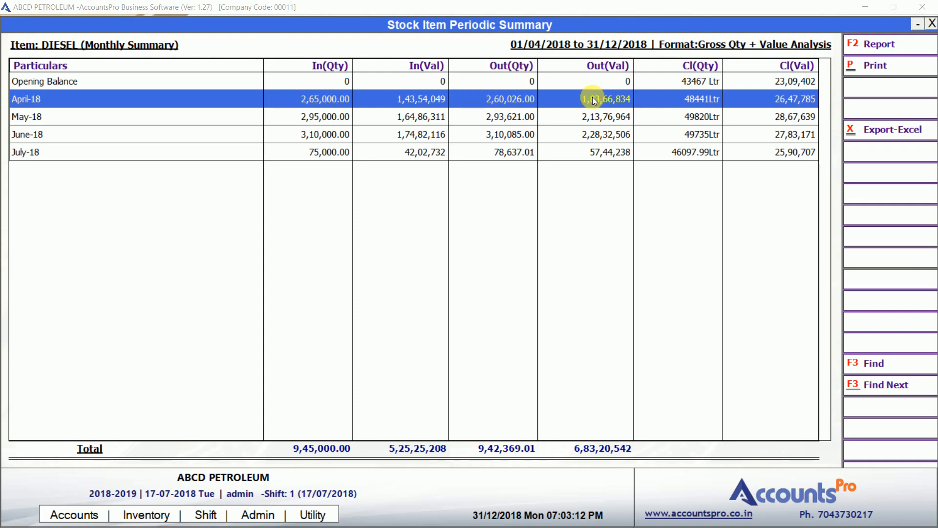
pyautogui.doubleClick(595, 99)
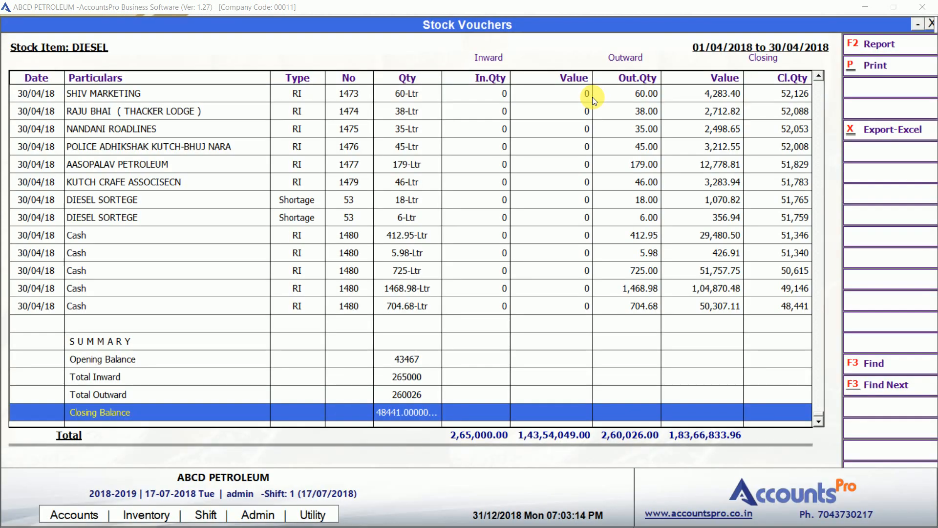
# Browse the April 2018 DIESEL stock vouchers back to the start of the list and close them.
pyautogui.click(590, 101)
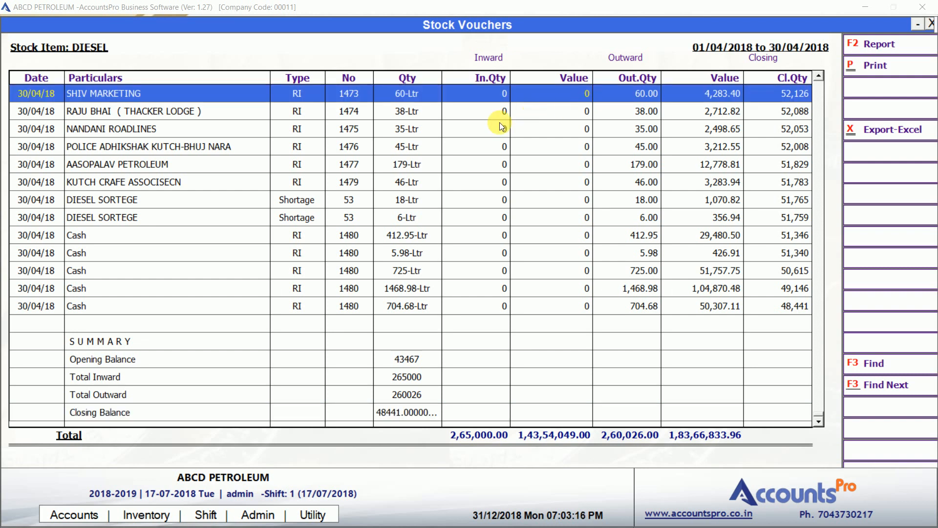
pyautogui.click(477, 142)
pyautogui.press('pageup')
pyautogui.press('pageup')
pyautogui.press('pageup')
pyautogui.press('pageup')
pyautogui.press('pageup')
pyautogui.press('pageup')
pyautogui.press('pageup')
pyautogui.press('pageup')
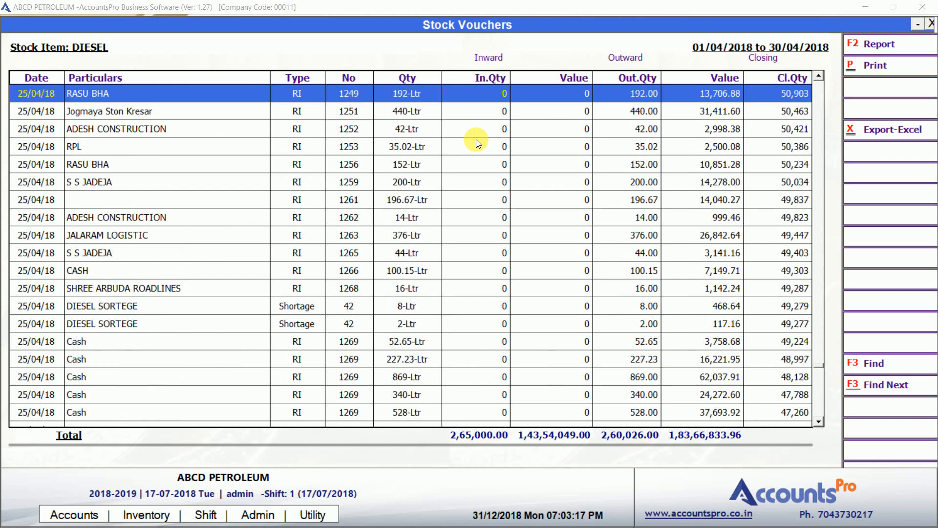
pyautogui.hotkey('ctrl', 'Home')
pyautogui.press('Escape')
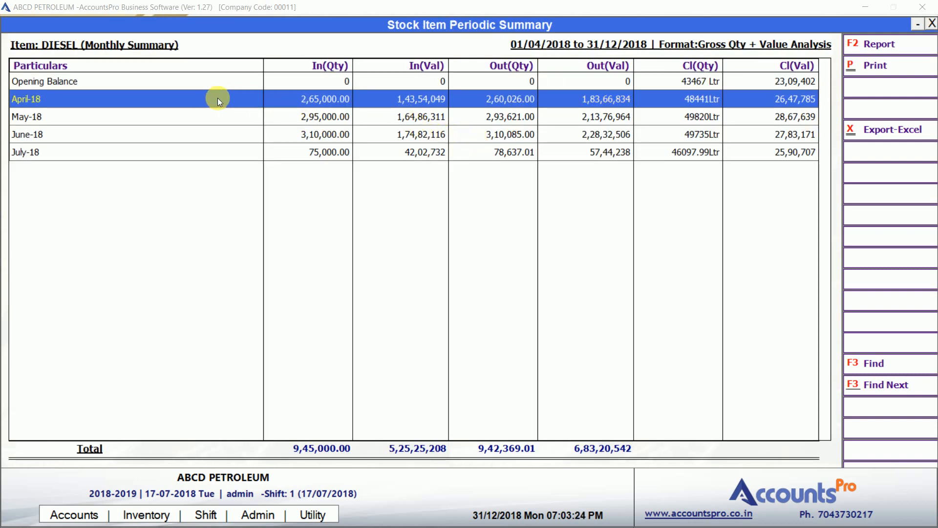
# Reopen the criteria of the DIESEL periodic summary and set the date range to 01/07/2018 through 10/07/2018.
pyautogui.click(310, 99)
pyautogui.press('F2')
pyautogui.press('Return')
pyautogui.press('Return')
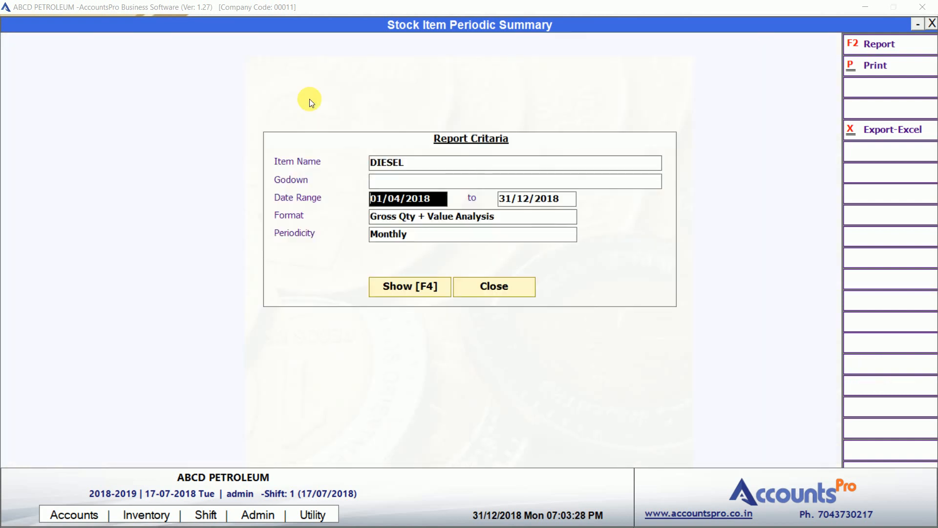
pyautogui.write('1/7')
pyautogui.press('Return')
pyautogui.write('10')
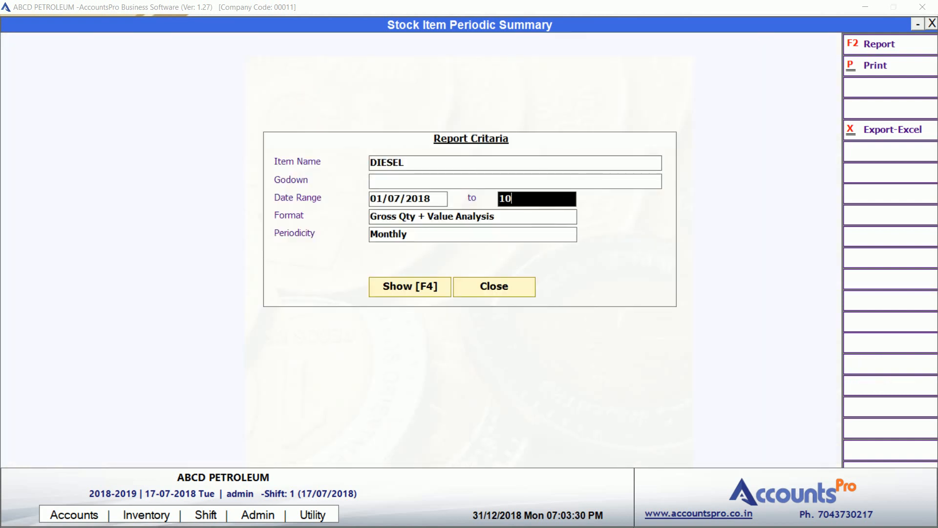
pyautogui.write('/07')
pyautogui.press('Return')
# Set the DIESEL summary's periodicity to daily and show the report.
pyautogui.press('Return')
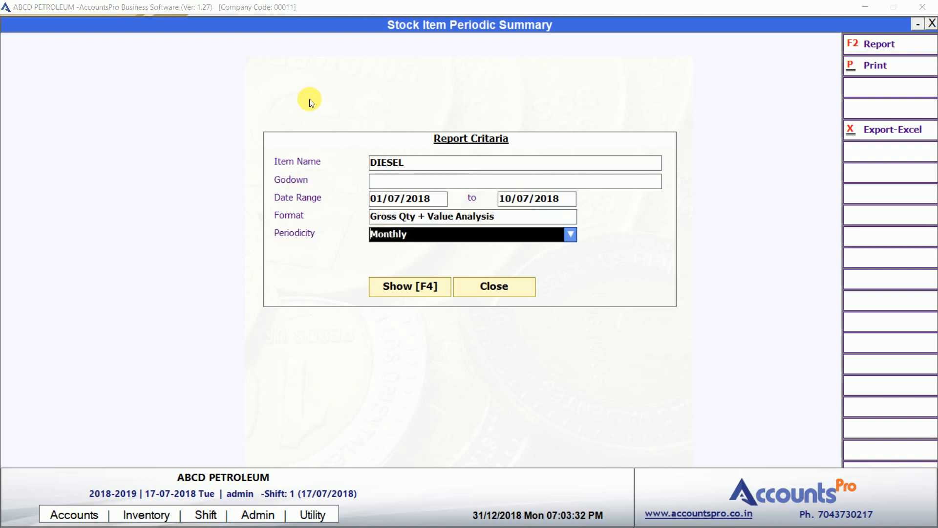
pyautogui.write('da')
pyautogui.press('Return')
pyautogui.press('Return')
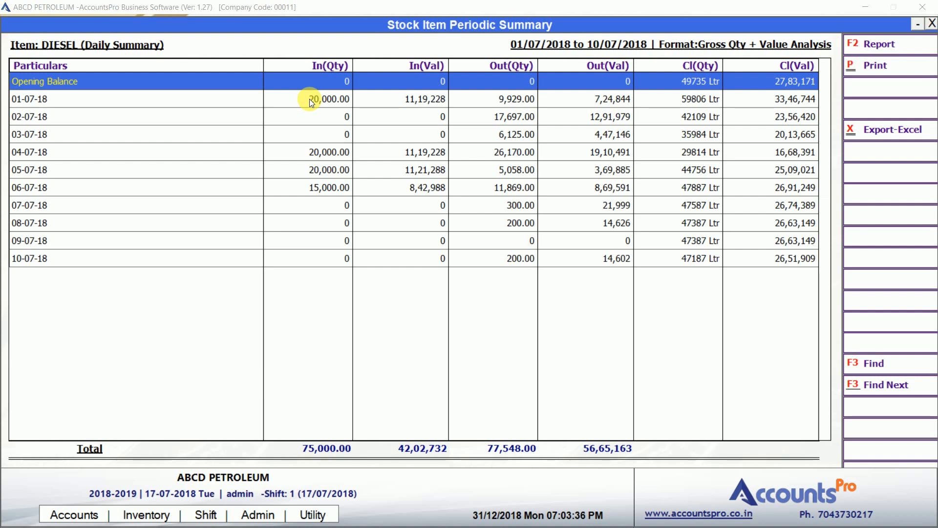
# Examine the inward and outward figures of DIESEL for 01-07-18 and return to the main screen.
pyautogui.click(310, 100)
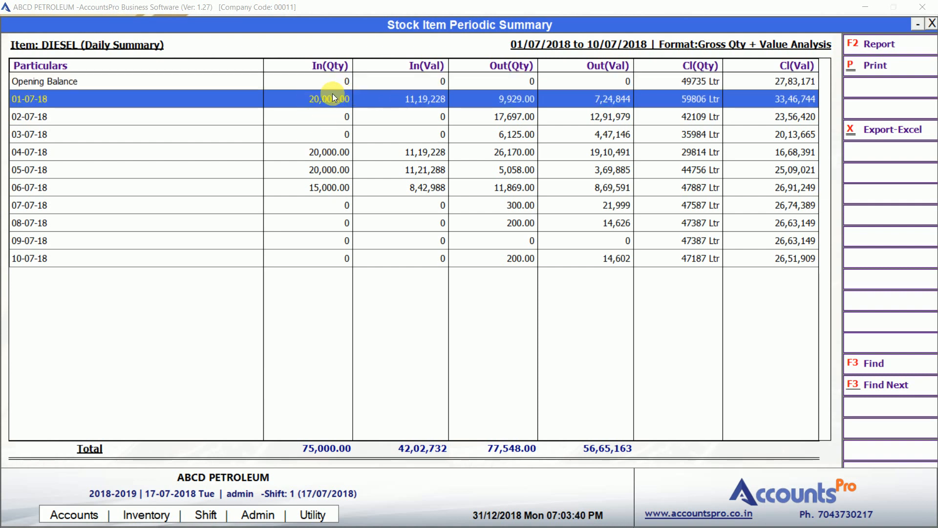
pyautogui.click(505, 103)
pyautogui.press('Escape')
pyautogui.press('Escape')
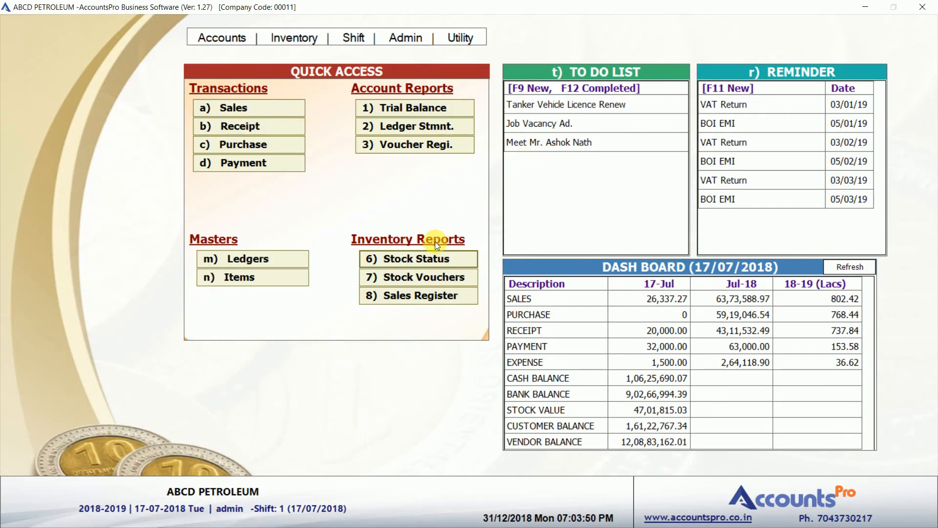
# Show the stock vouchers report of the DIESEL item for 01/07/2018 to 15/07/2018.
pyautogui.click(417, 276)
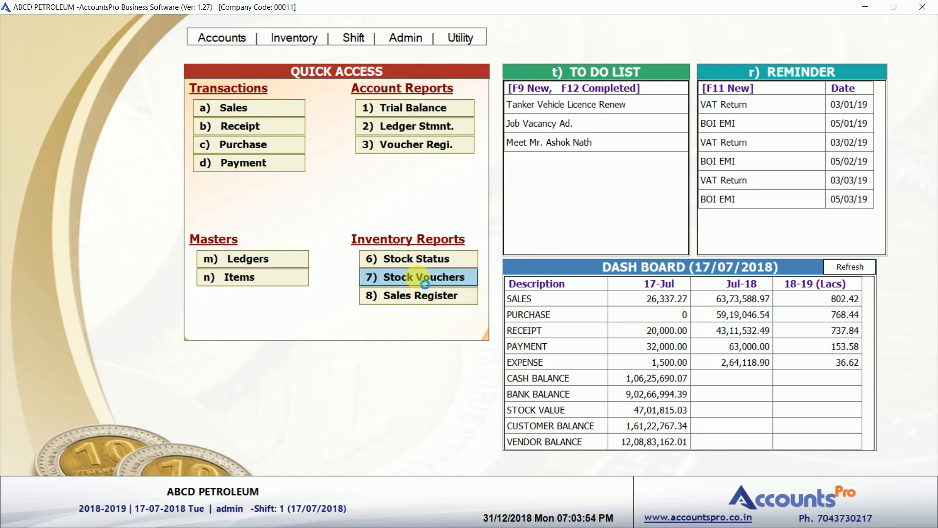
pyautogui.write('DIE')
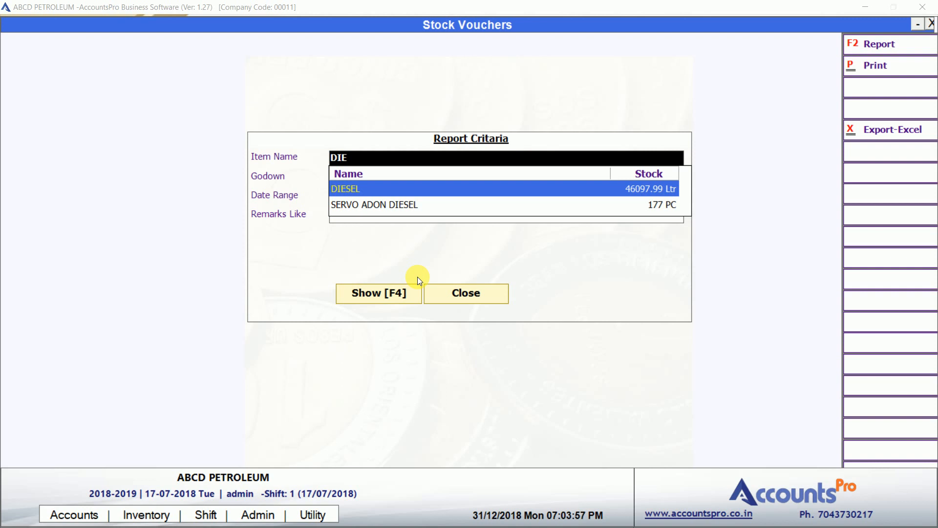
pyautogui.press('Return')
pyautogui.press('Return')
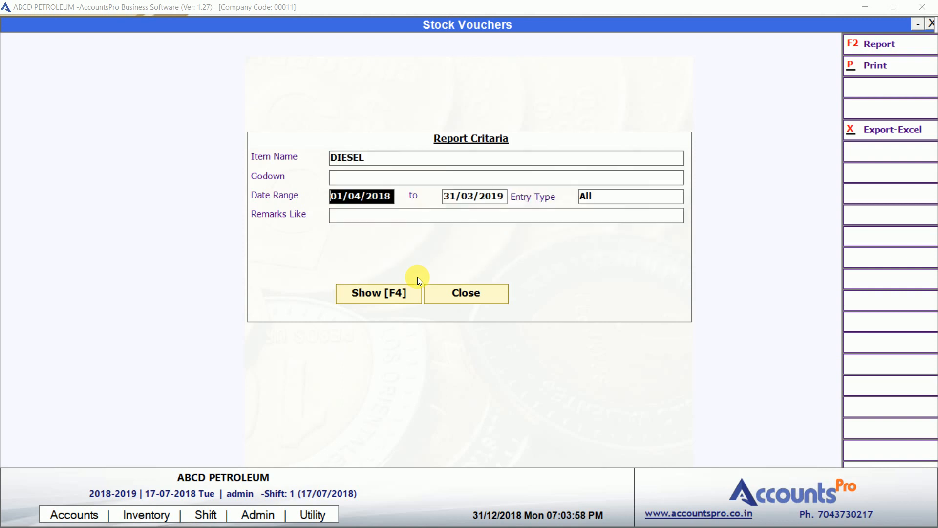
pyautogui.write('1/7')
pyautogui.press('Return')
pyautogui.write('15/07')
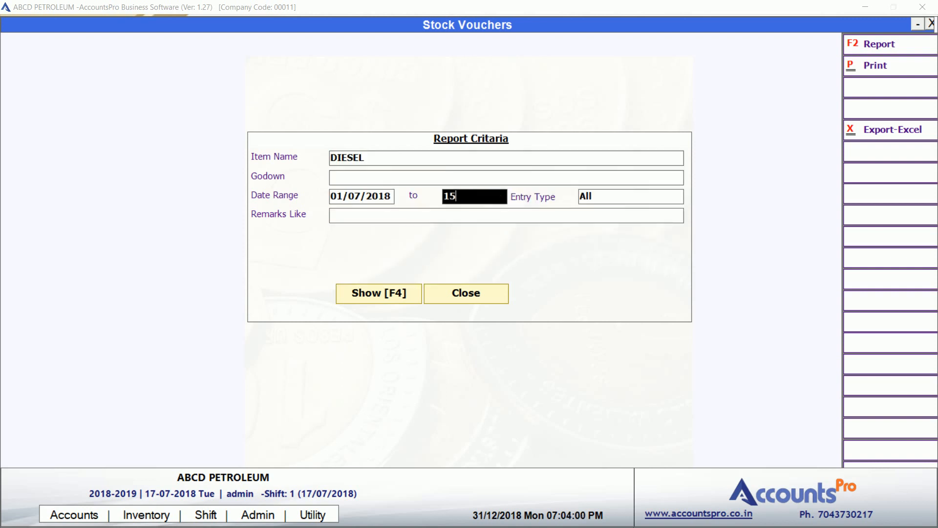
pyautogui.press('Return')
pyautogui.press('Return')
pyautogui.press('Return')
pyautogui.press('Return')
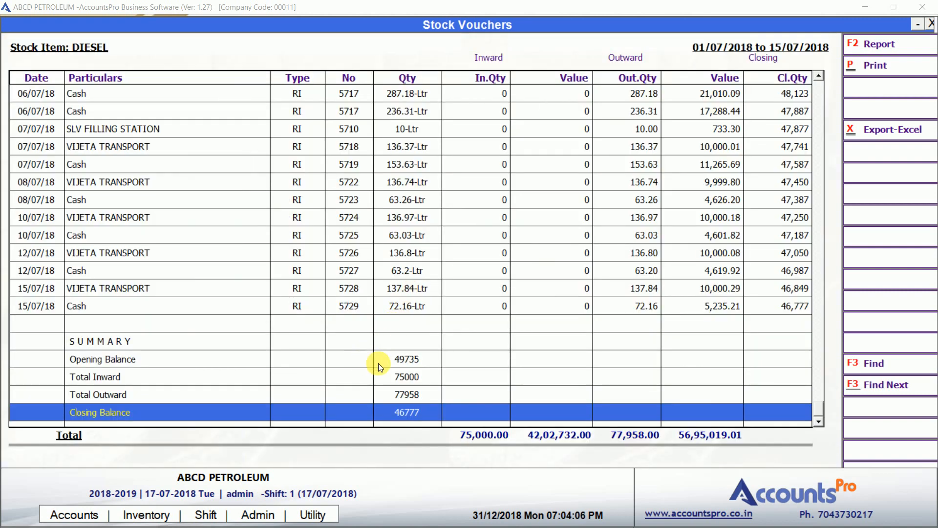
# Examine the opening, total inward, total outward and closing rows of the DIESEL voucher summary, and close the report.
pyautogui.click(407, 362)
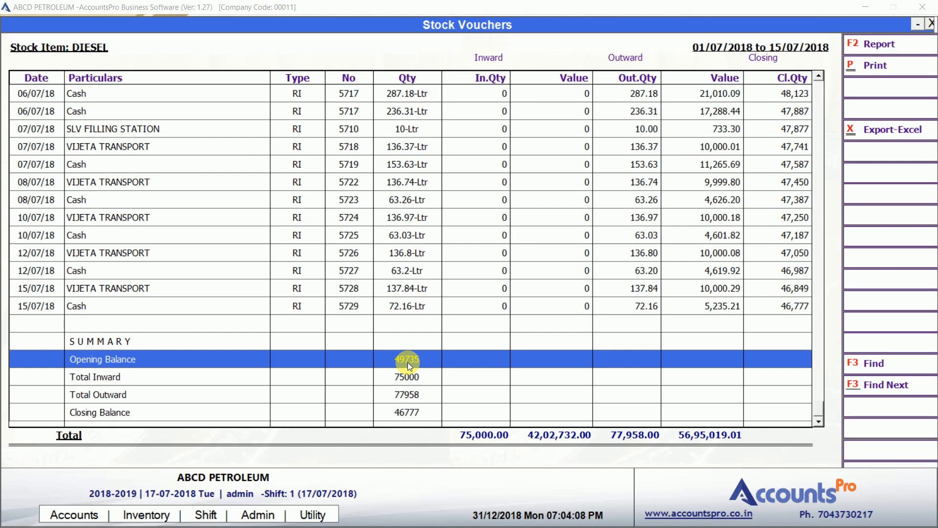
pyautogui.click(407, 379)
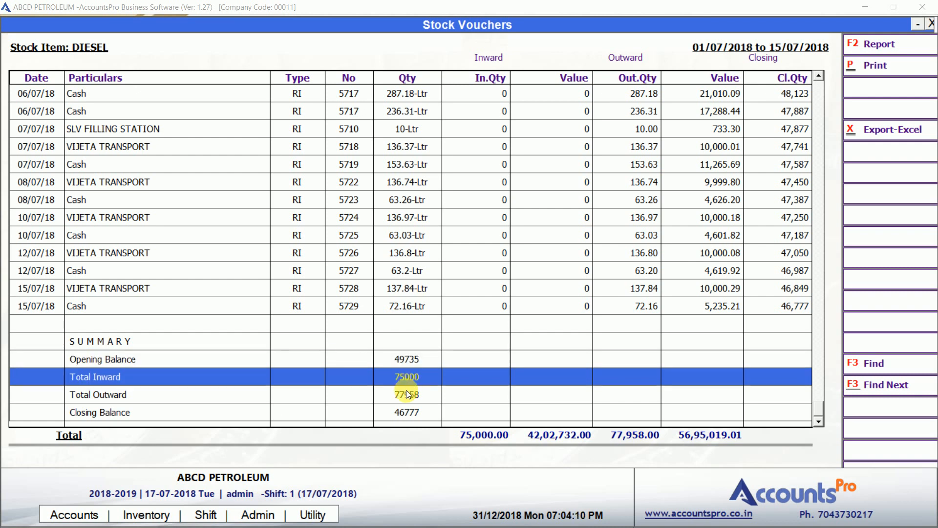
pyautogui.click(407, 394)
pyautogui.click(406, 415)
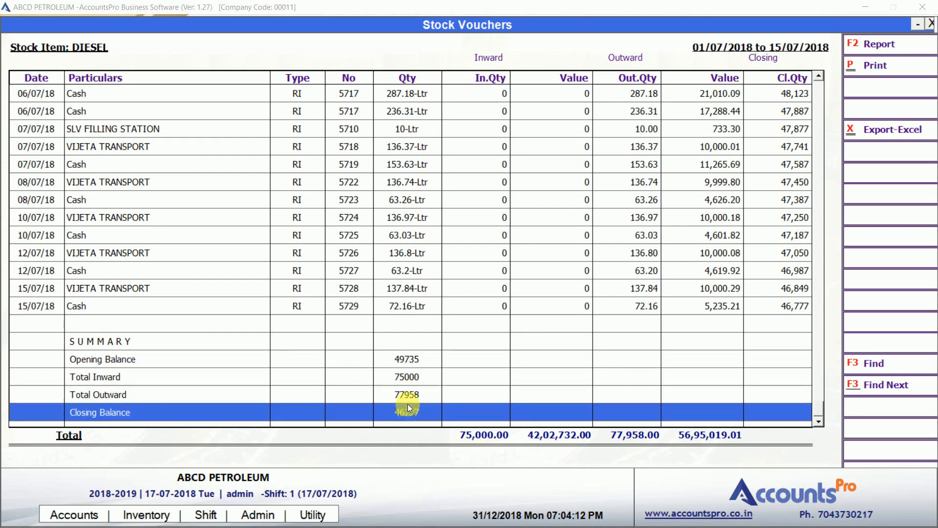
pyautogui.click(417, 389)
pyautogui.press('Escape')
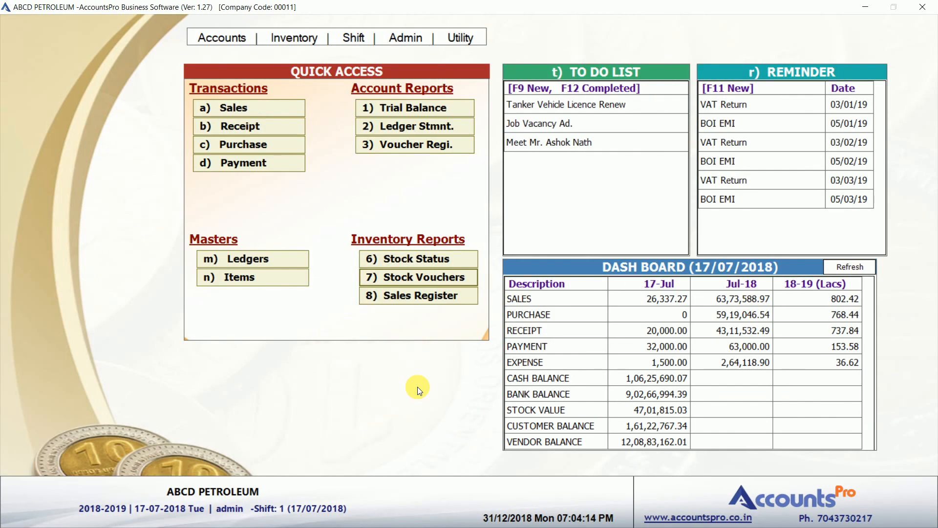
# Show the sales register for 01/07/2018 to 15/07/2018 in the With Inventory Detailed format.
pyautogui.click(427, 294)
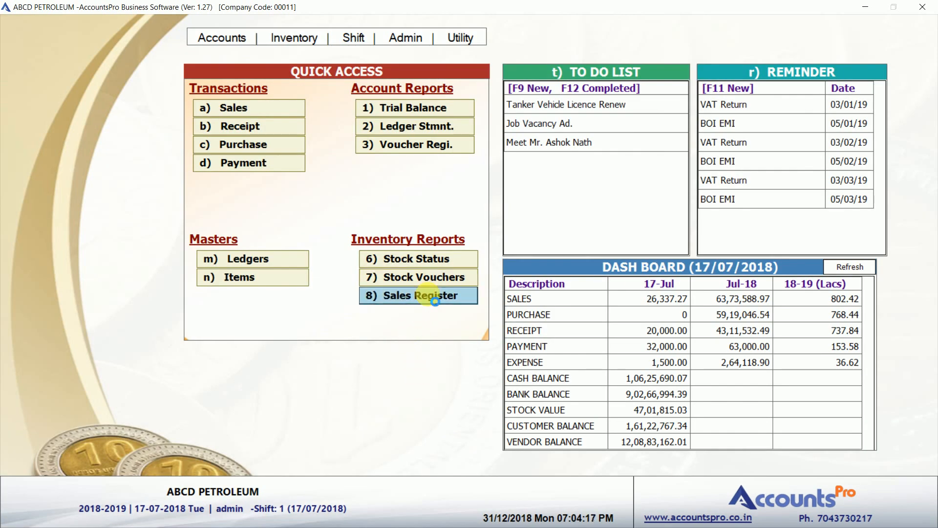
pyautogui.write('0107')
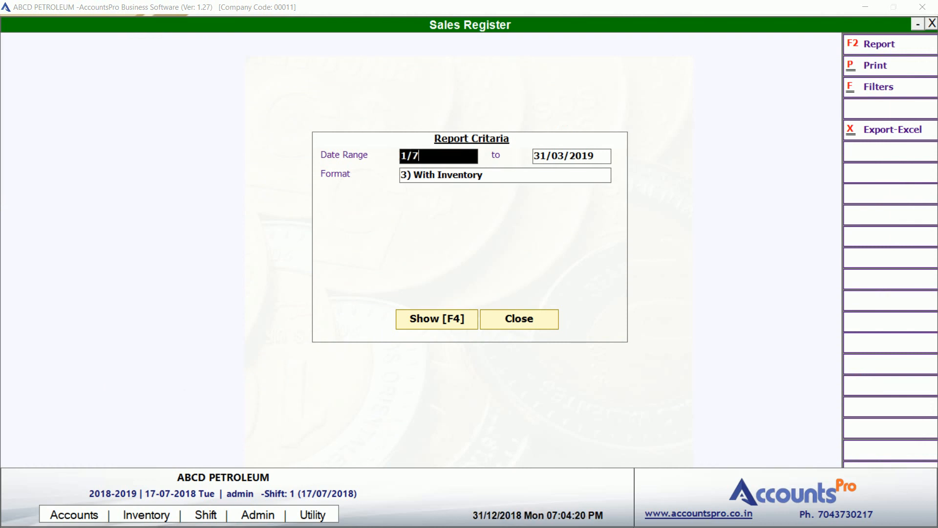
pyautogui.press('Return')
pyautogui.write('15/7')
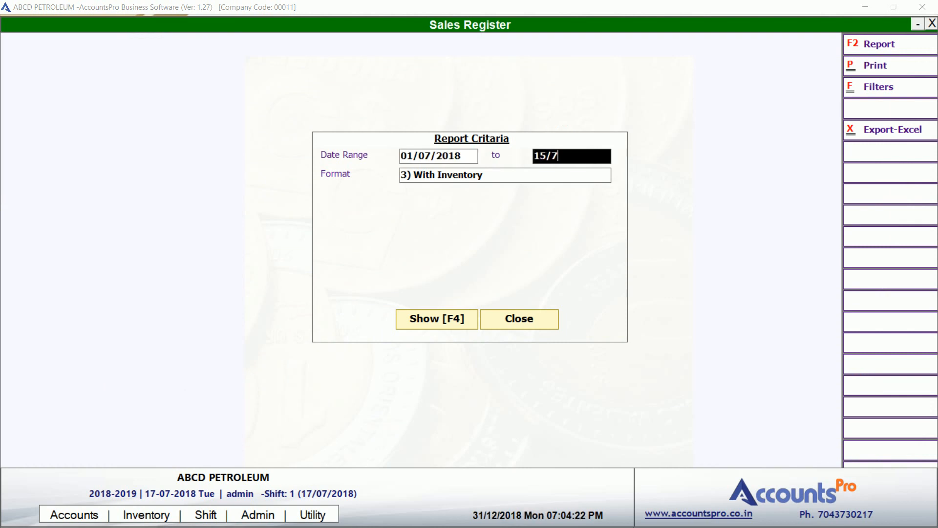
pyautogui.press('Return')
pyautogui.hotkey('alt', 'Down')
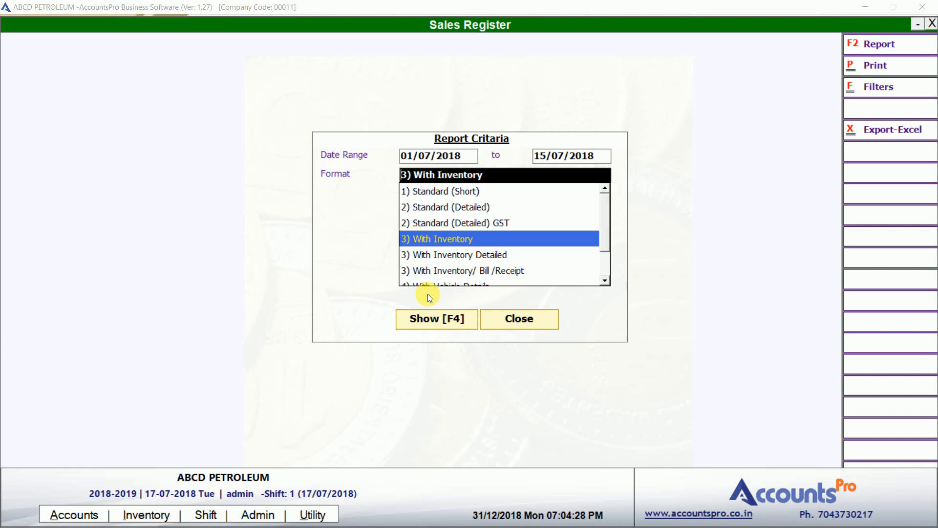
pyautogui.press('Down')
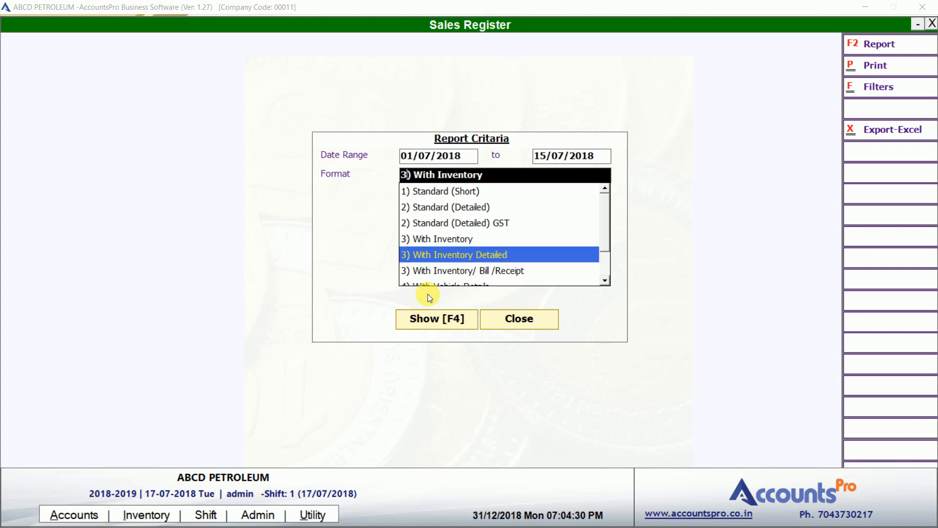
pyautogui.press('Return')
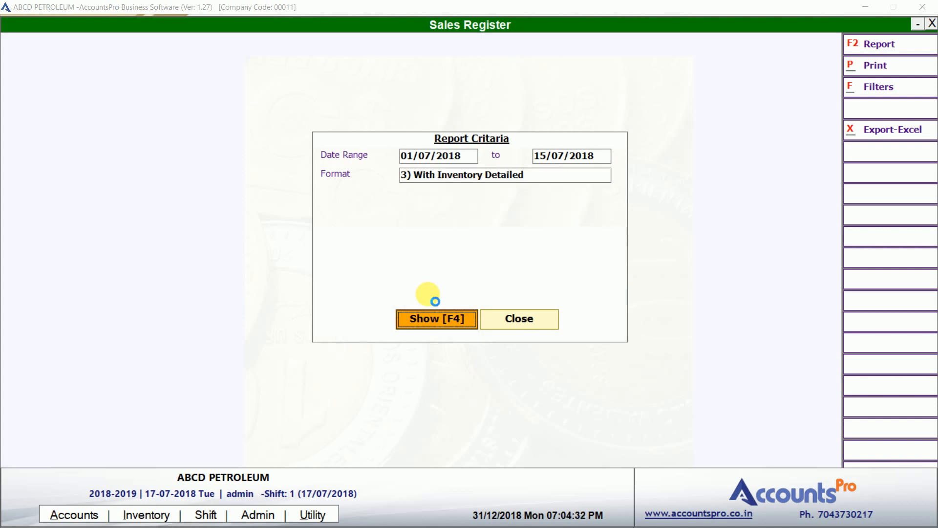
pyautogui.press('F4')
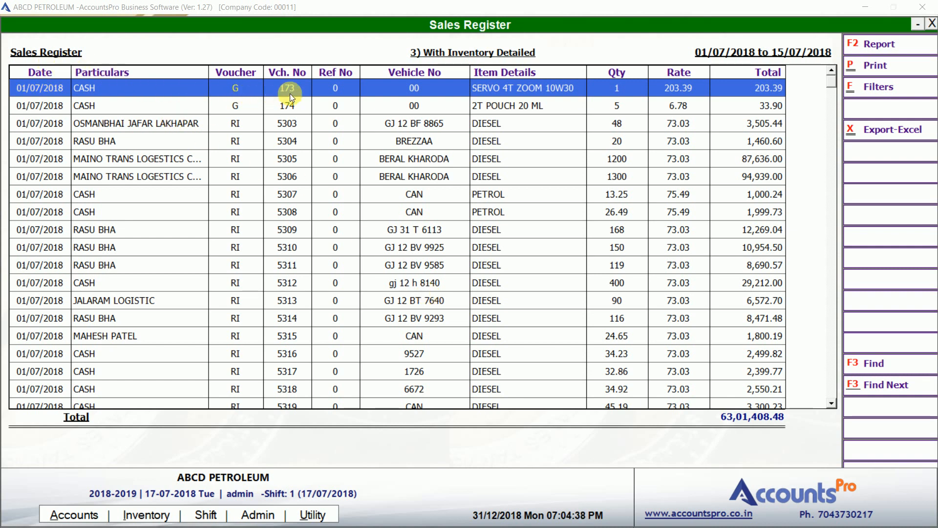
# Examine the voucher, vehicle, item, quantity, rate and total columns of the sales register's first entry.
pyautogui.press('Right')
pyautogui.press('Right')
pyautogui.press('Right')
pyautogui.press('Right')
pyautogui.press('Right')
pyautogui.press('Right')
# Filter the sales register to a single party by entering the customer's name, and show the filtered report.
pyautogui.click(880, 88)
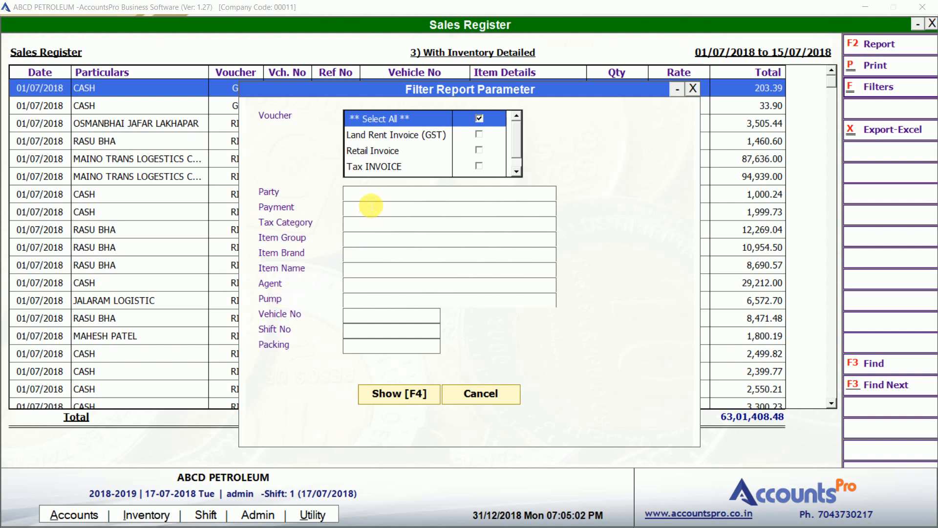
pyautogui.click(376, 198)
pyautogui.write('R')
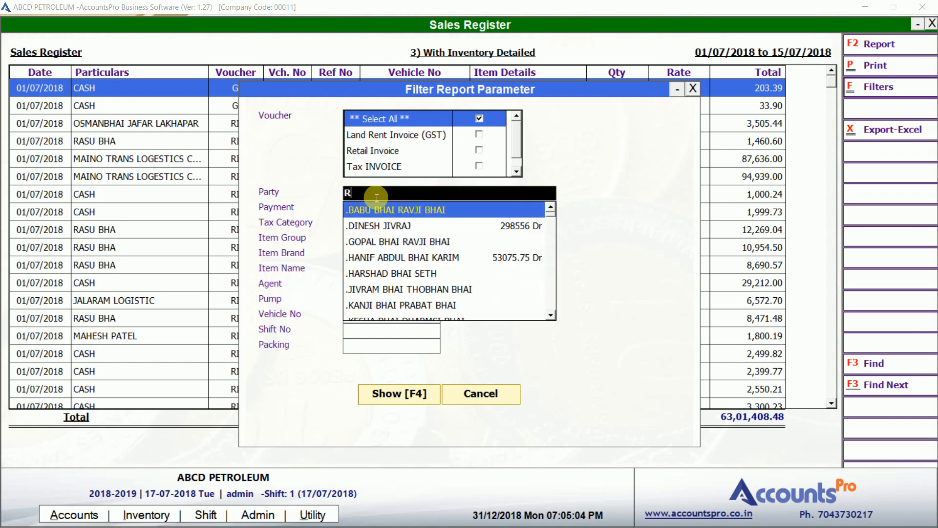
pyautogui.write('ASU')
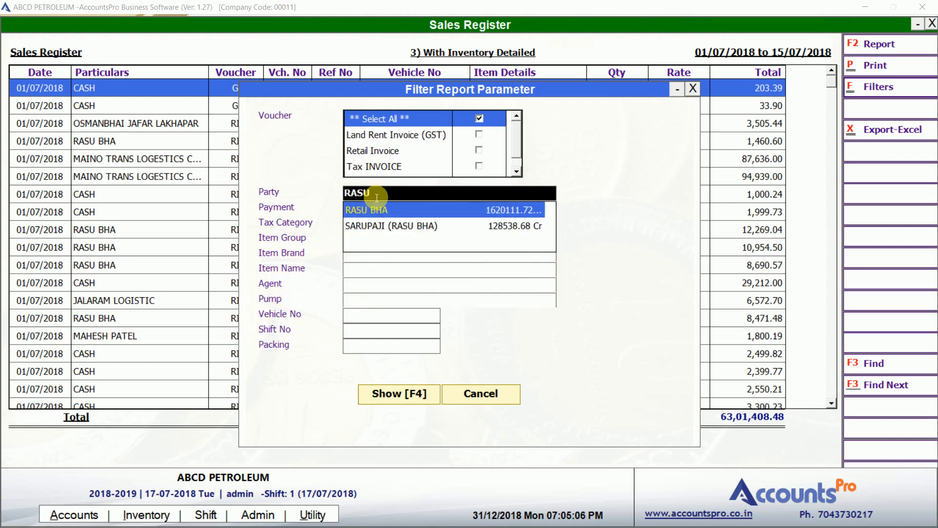
pyautogui.press('Return')
pyautogui.press('Return')
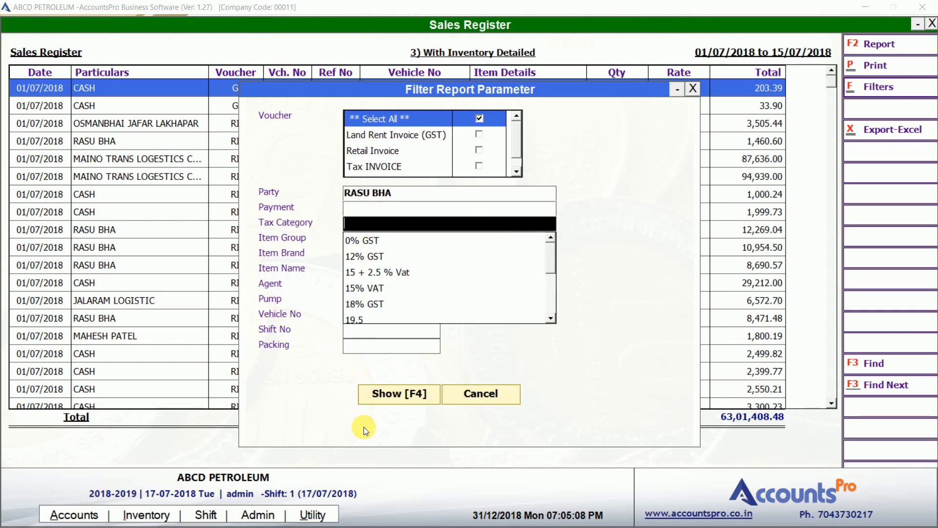
pyautogui.click(390, 397)
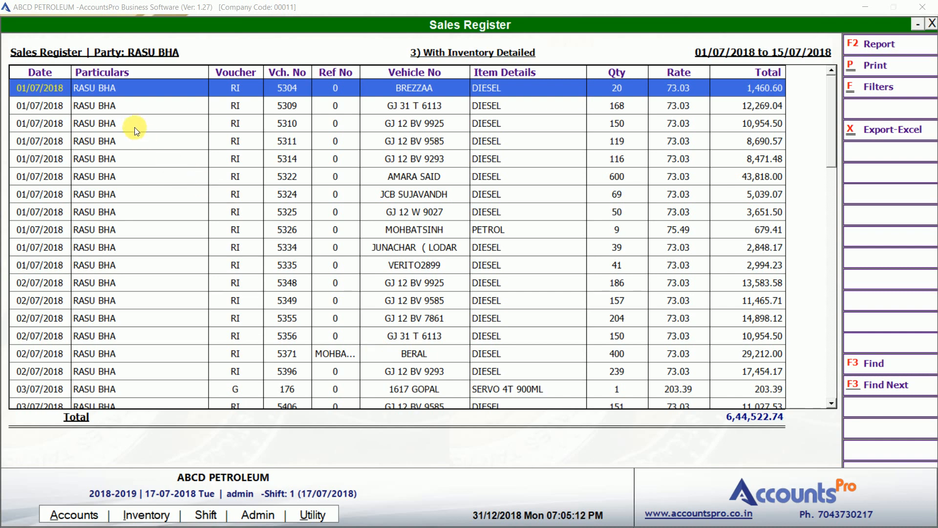
# Look through the filtered party's sales entries and return to the main screen.
pyautogui.click(196, 139)
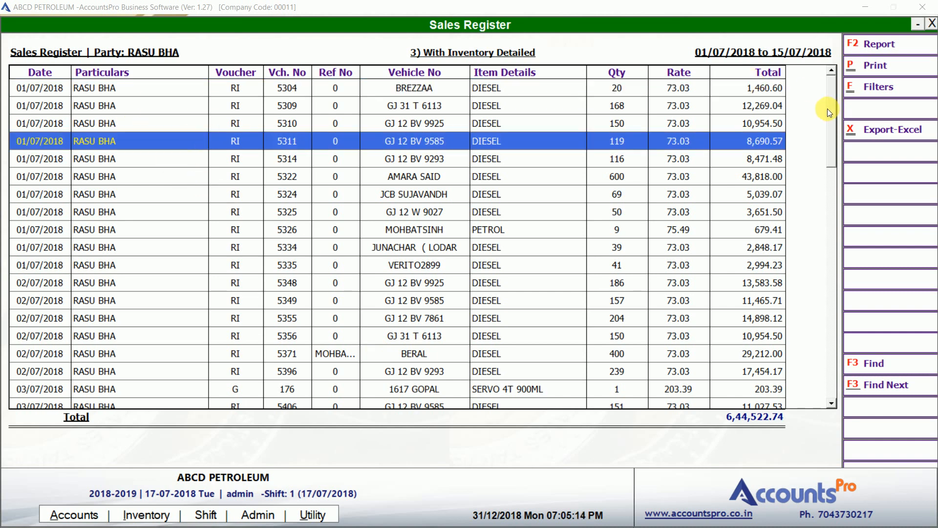
pyautogui.moveTo(830, 111); pyautogui.dragTo(817, 77)
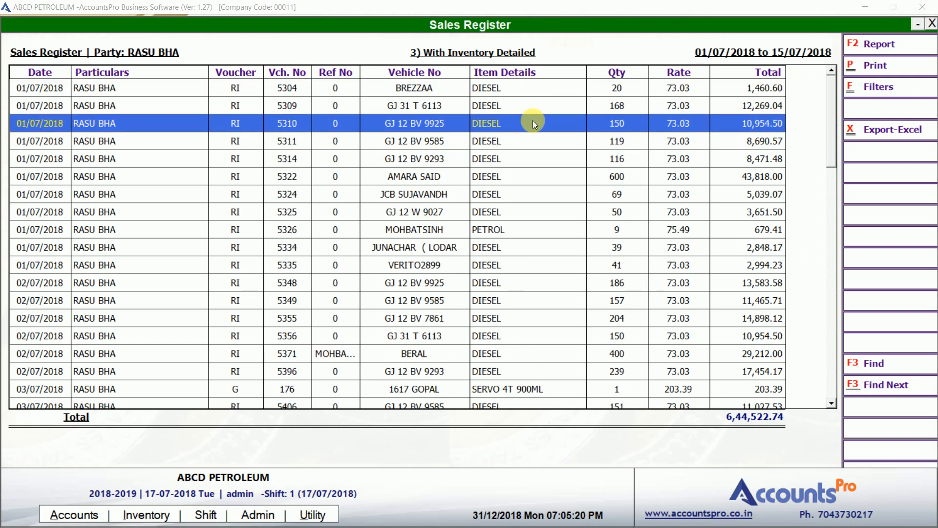
pyautogui.press('Escape')
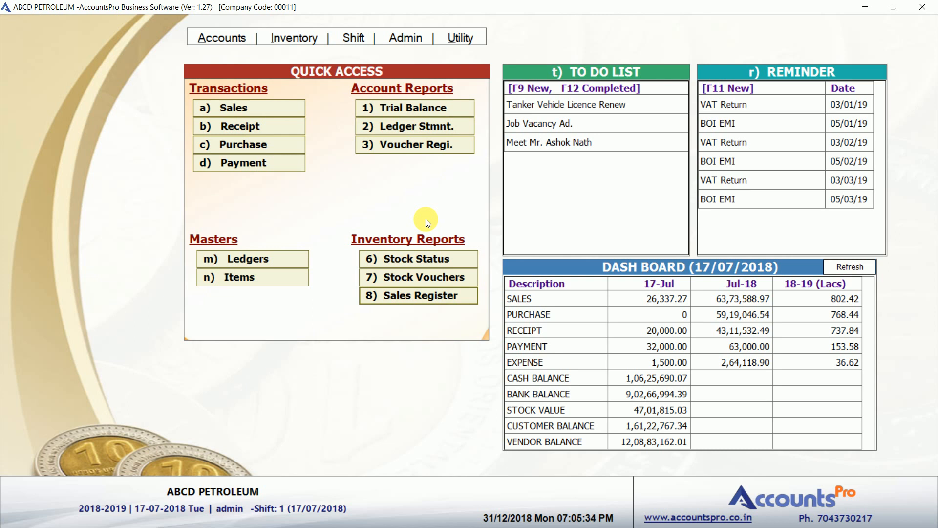
# Open the statement of sales list and select the VIJETA TRANSPORT statement dated 16/07/2018.
pyautogui.click(307, 39)
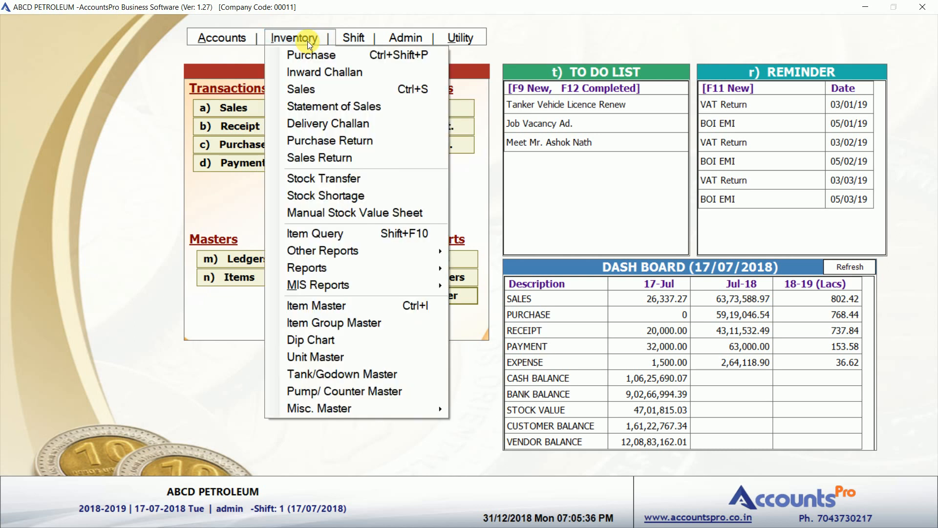
pyautogui.click(313, 109)
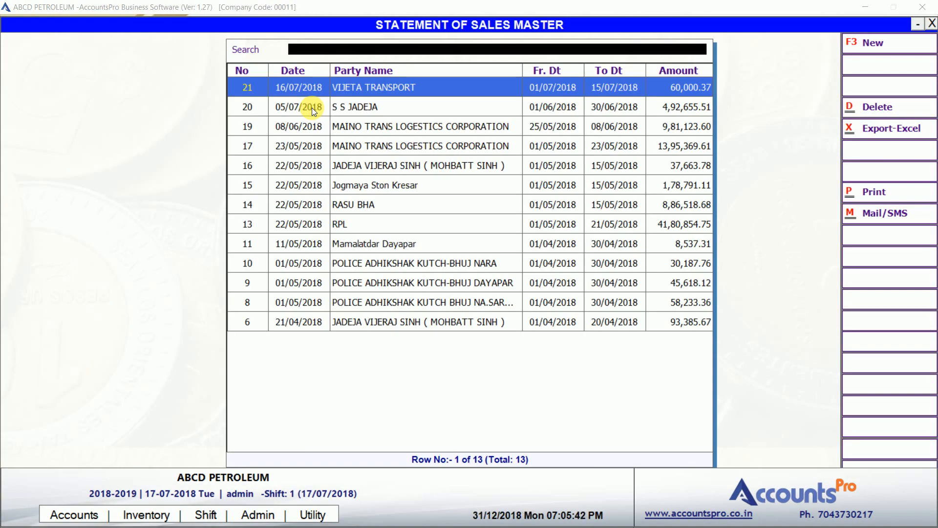
pyautogui.click(349, 86)
pyautogui.click(242, 87)
# Produce the print preview of the VIJETA TRANSPORT sales statement with the trip card included.
pyautogui.click(863, 195)
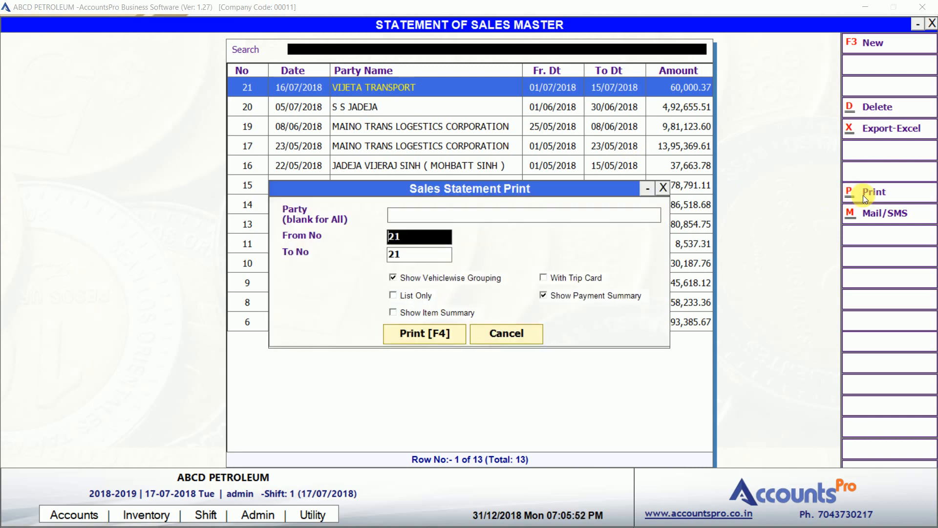
pyautogui.press('Return')
pyautogui.press('Return')
pyautogui.press('Return')
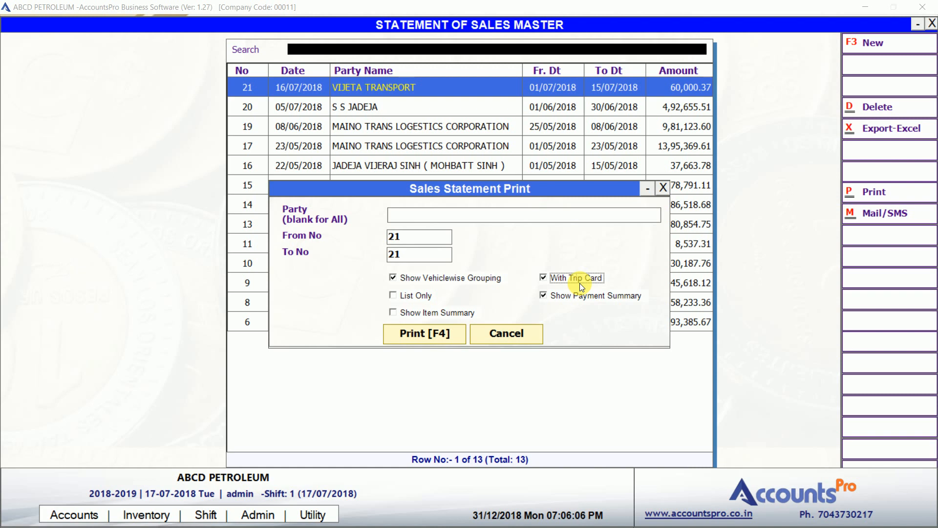
pyautogui.click(413, 336)
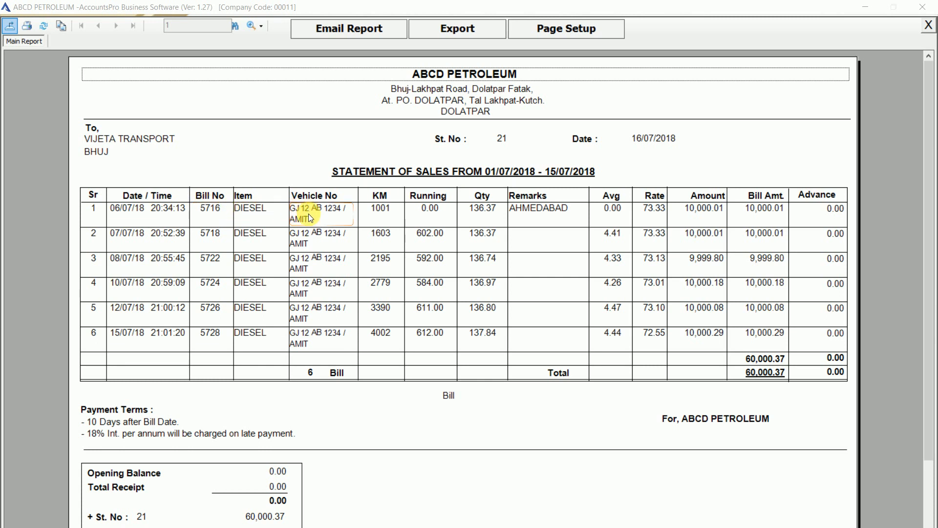
# Examine the trip card's KM, Running, Qty, Remarks, Avg, Rate and Advance columns in the first bill of the statement.
pyautogui.click(379, 207)
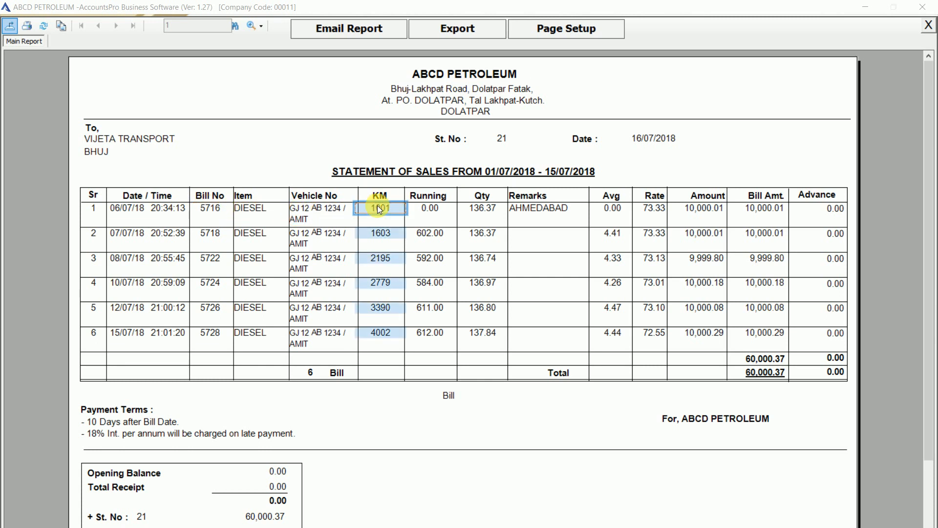
pyautogui.click(418, 209)
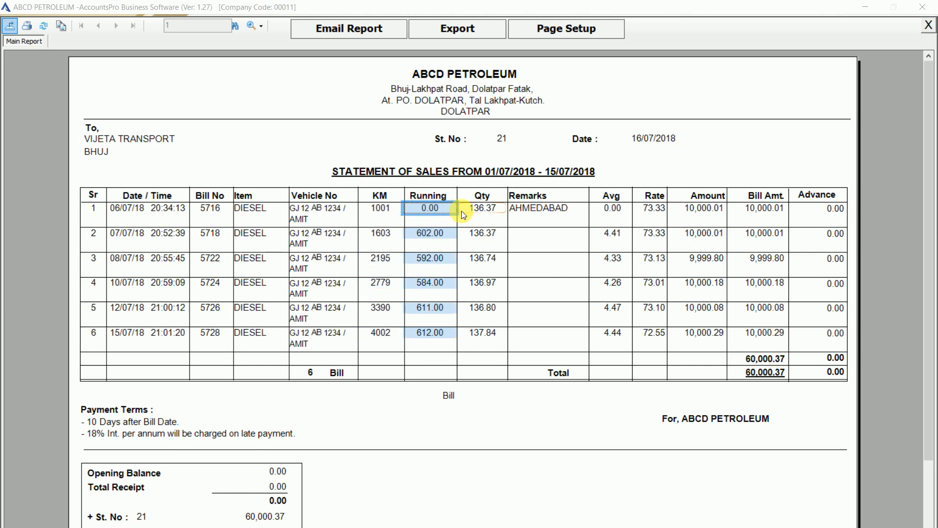
pyautogui.click(478, 207)
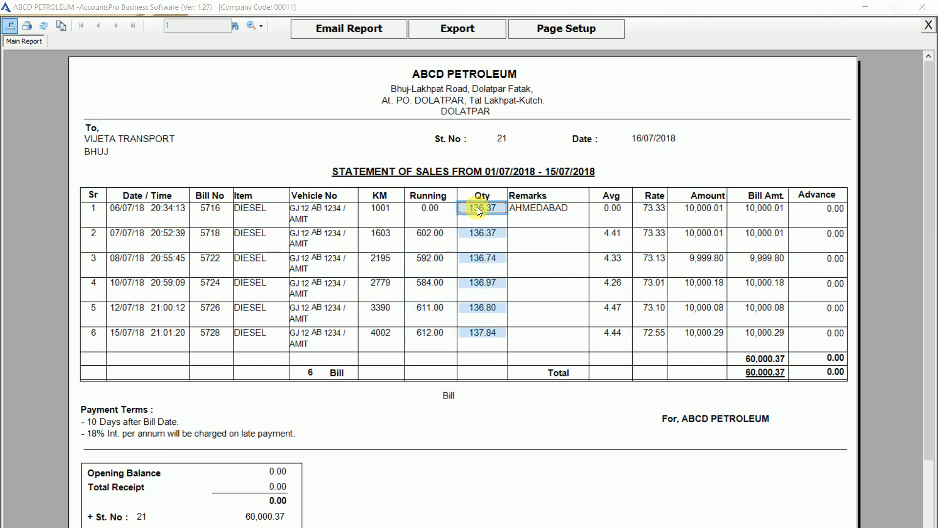
pyautogui.click(530, 210)
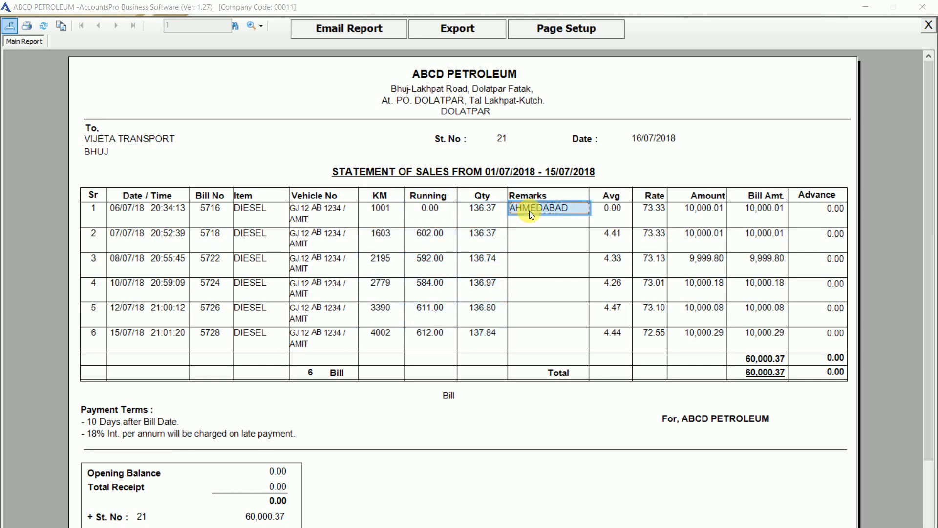
pyautogui.click(611, 208)
pyautogui.click(652, 209)
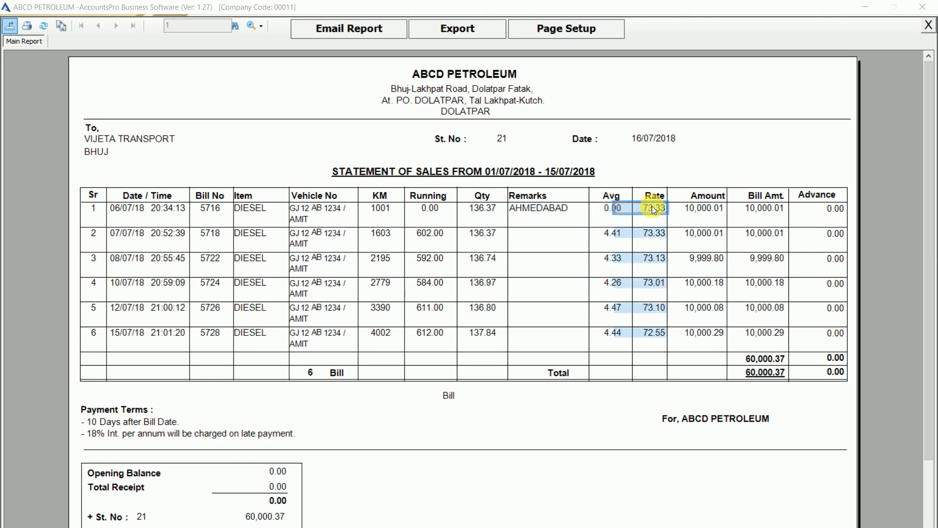
pyautogui.click(813, 207)
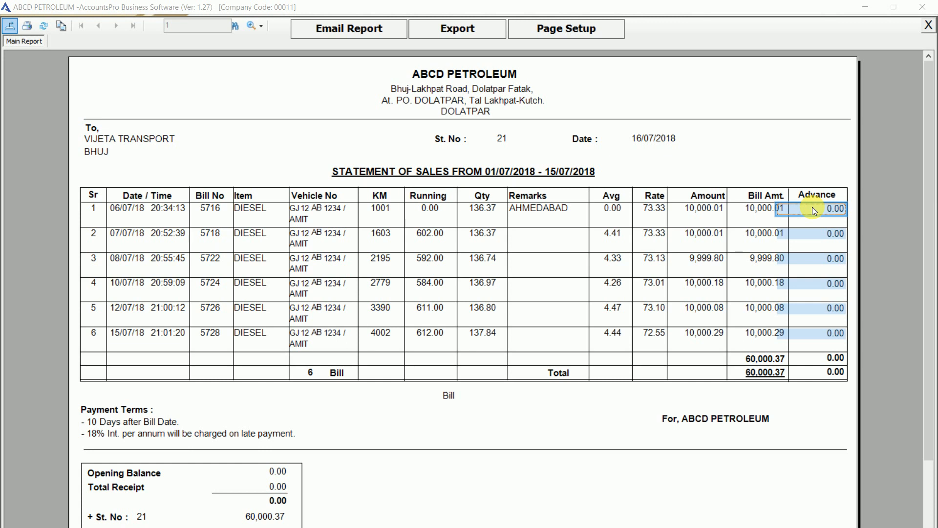
# Compare the second bill's average with its running kilometres and quantity in the trip card.
pyautogui.click(605, 216)
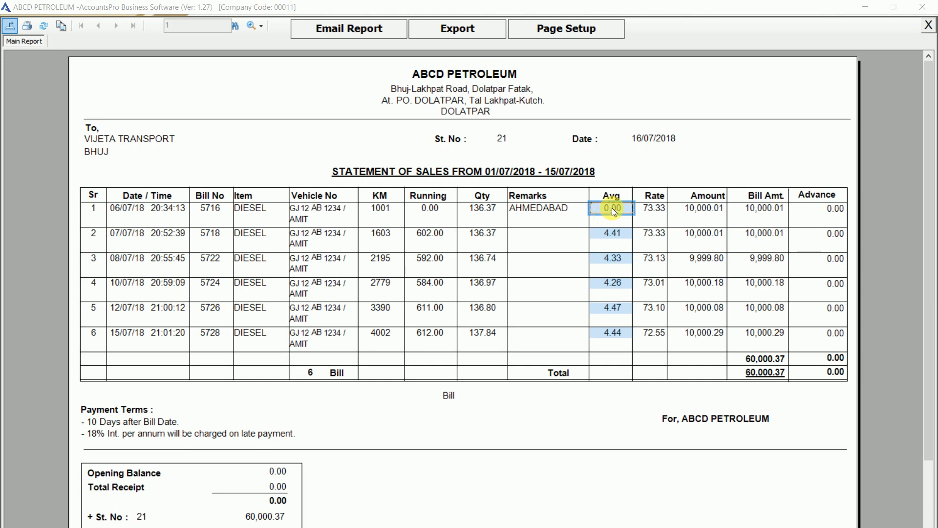
pyautogui.click(614, 236)
pyautogui.click(427, 236)
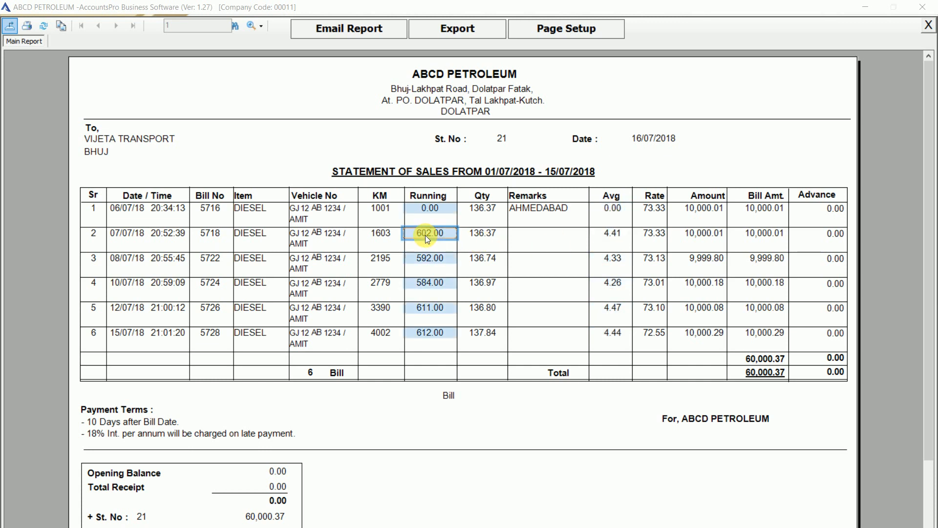
pyautogui.click(478, 235)
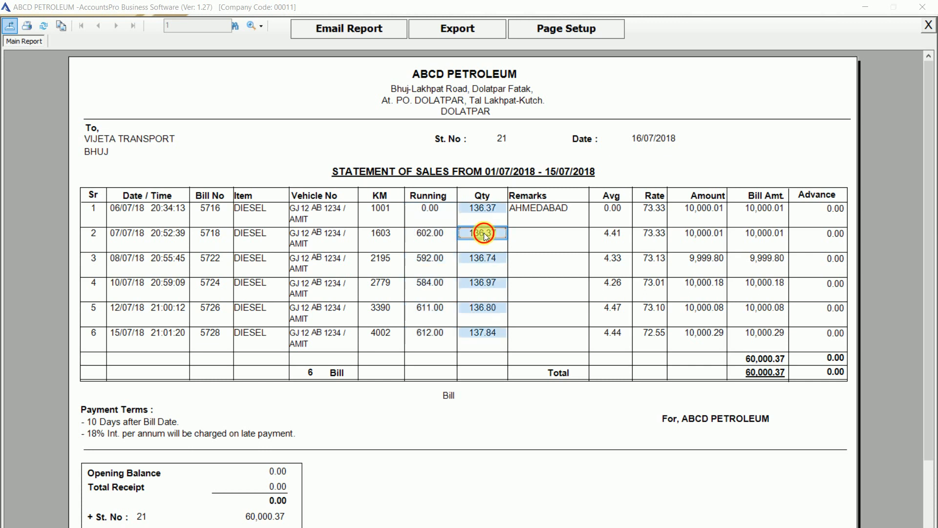
pyautogui.click(611, 235)
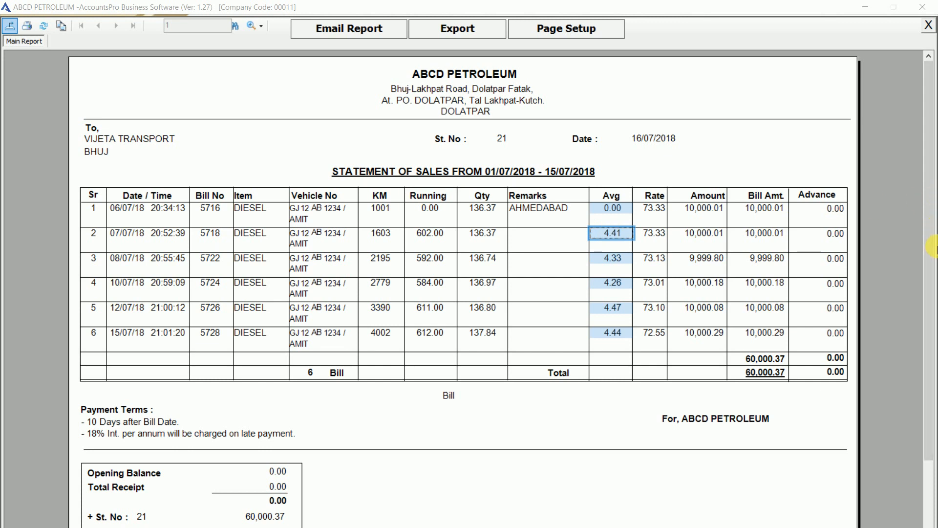
# Review the payment summary from opening balance to net balance below the statement, and close the print preview.
pyautogui.scroll(-3, 933, 250)
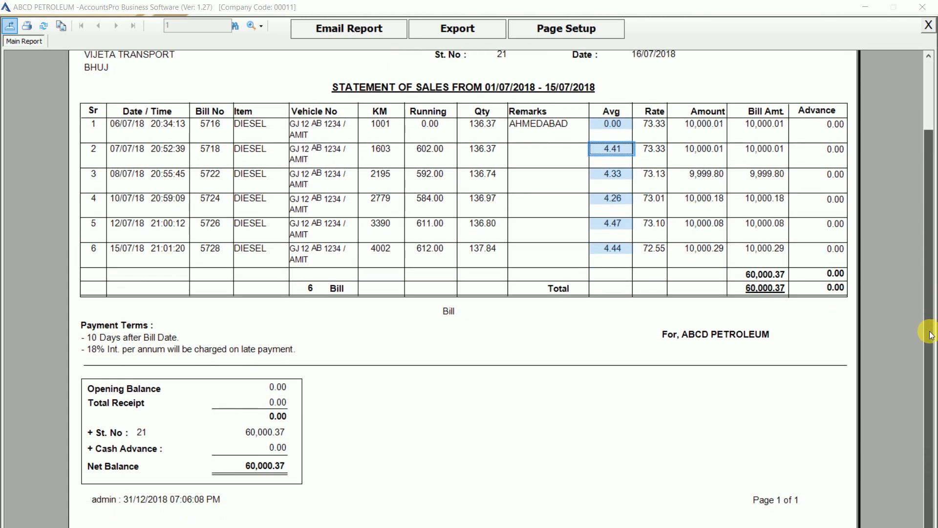
pyautogui.click(281, 389)
pyautogui.click(276, 405)
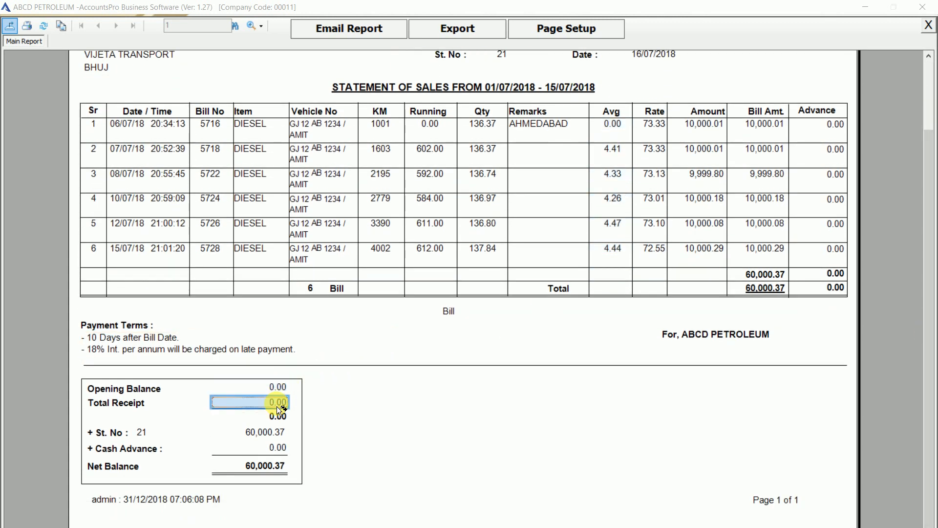
pyautogui.click(271, 436)
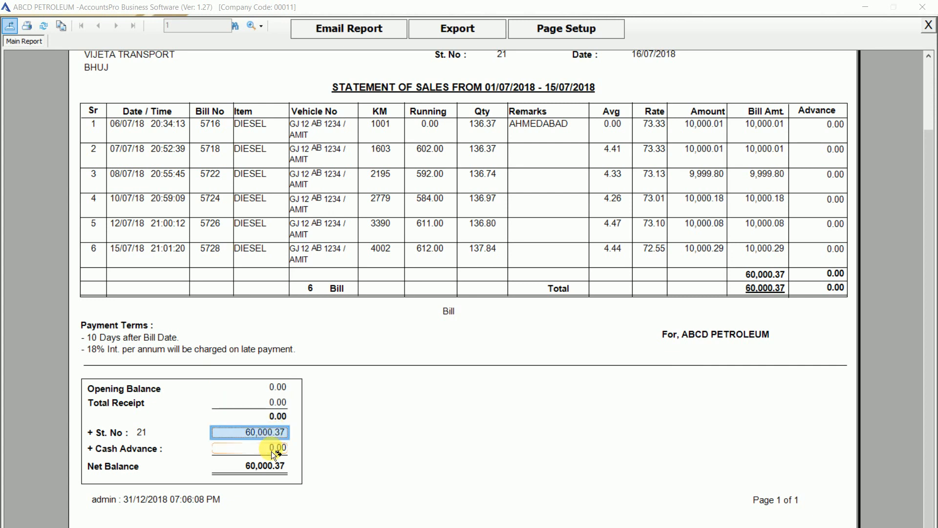
pyautogui.click(271, 452)
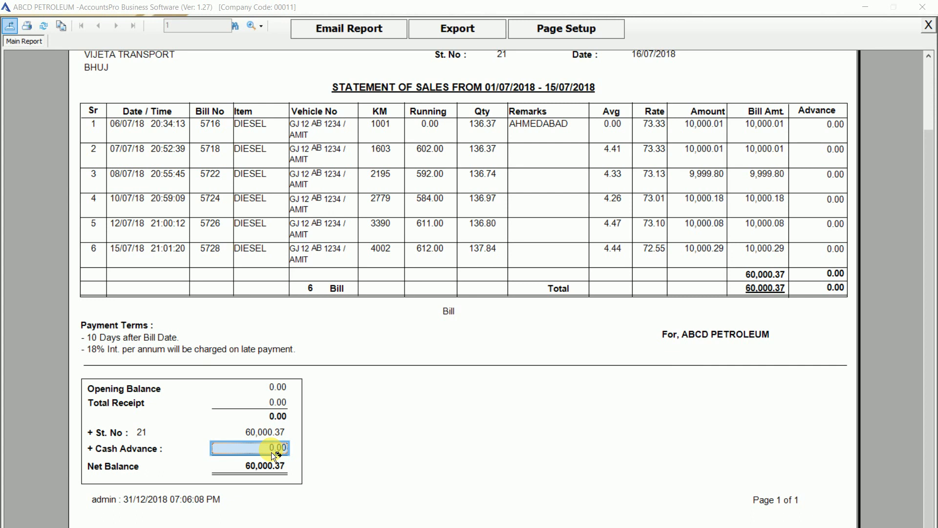
pyautogui.click(272, 471)
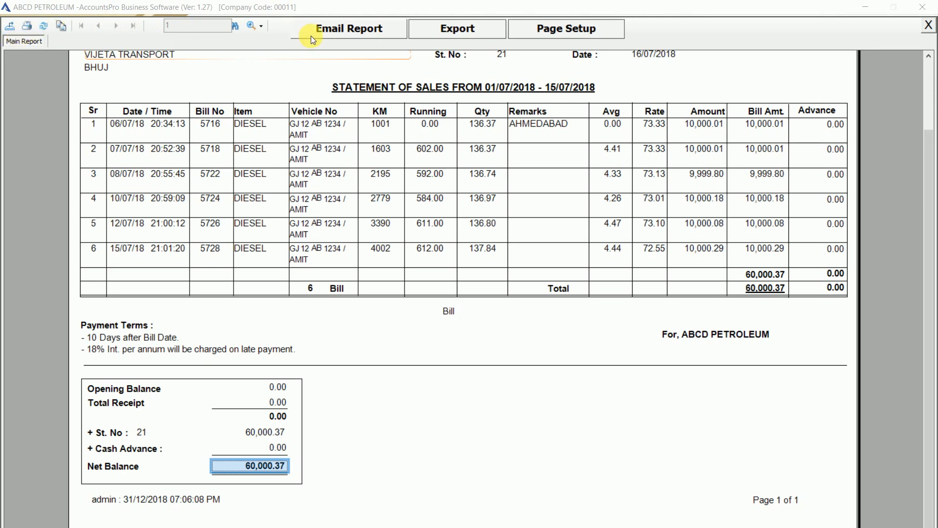
pyautogui.click(436, 86)
pyautogui.press('Escape')
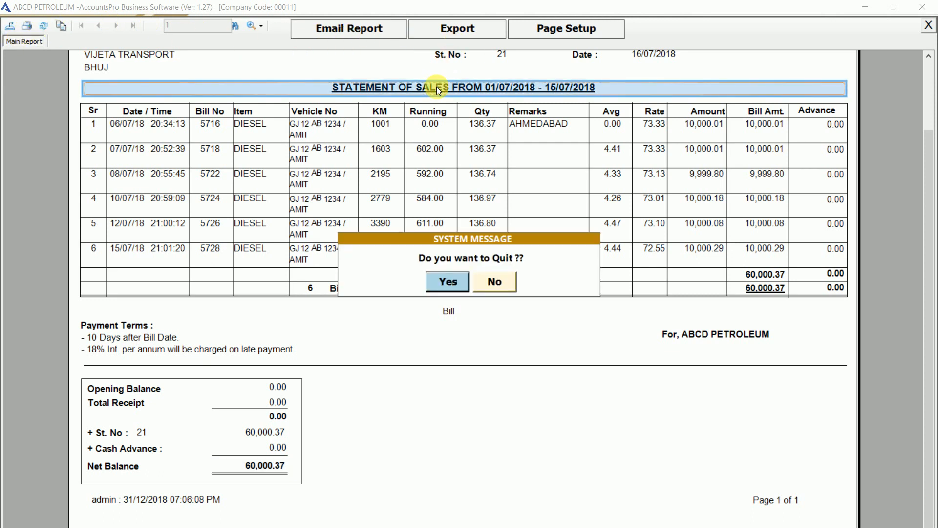
pyautogui.press('Return')
# Preview statement 21 without the trip card and view it down to the payment summary.
pyautogui.click(557, 282)
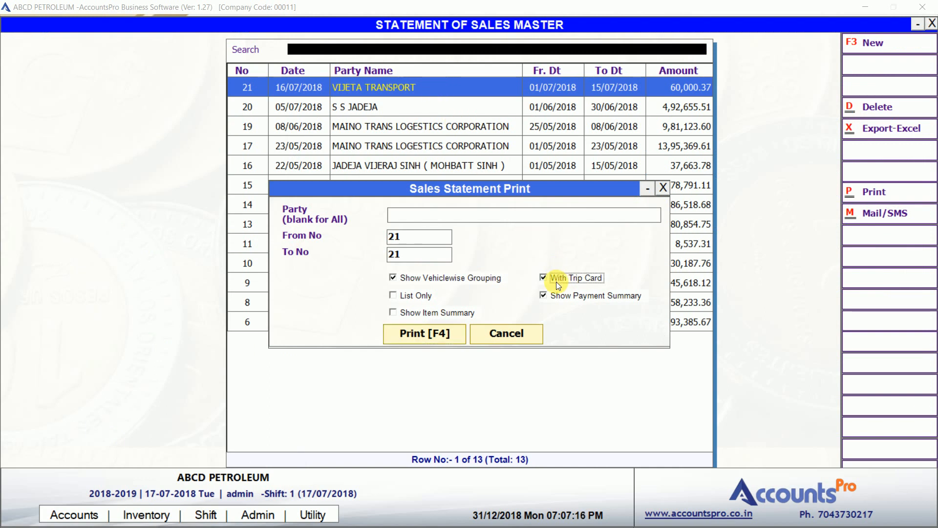
pyautogui.click(455, 335)
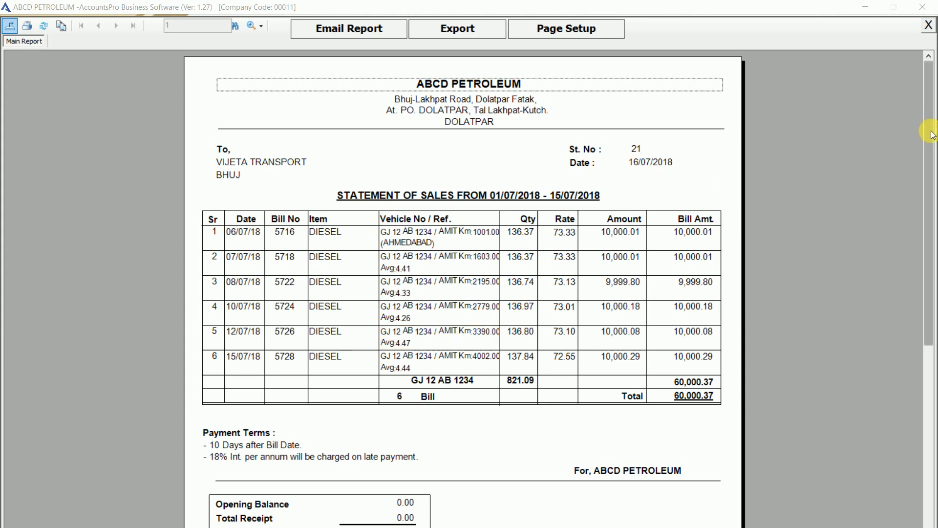
pyautogui.moveTo(932, 134); pyautogui.dragTo(933, 228)
pyautogui.click(308, 385)
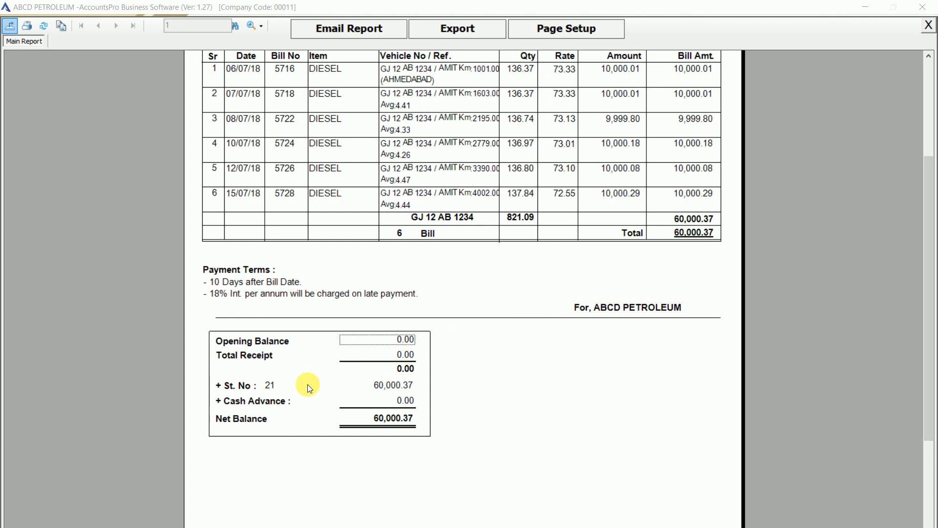
# Close the statement preview and its print options, and return from the sales statement list to the main screen.
pyautogui.press('Escape')
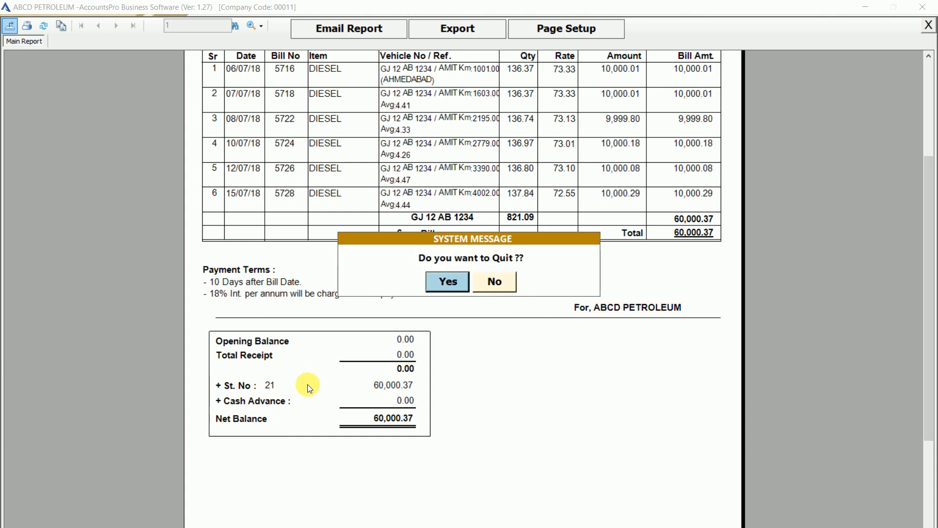
pyautogui.press('Return')
pyautogui.press('Escape')
pyautogui.press('Return')
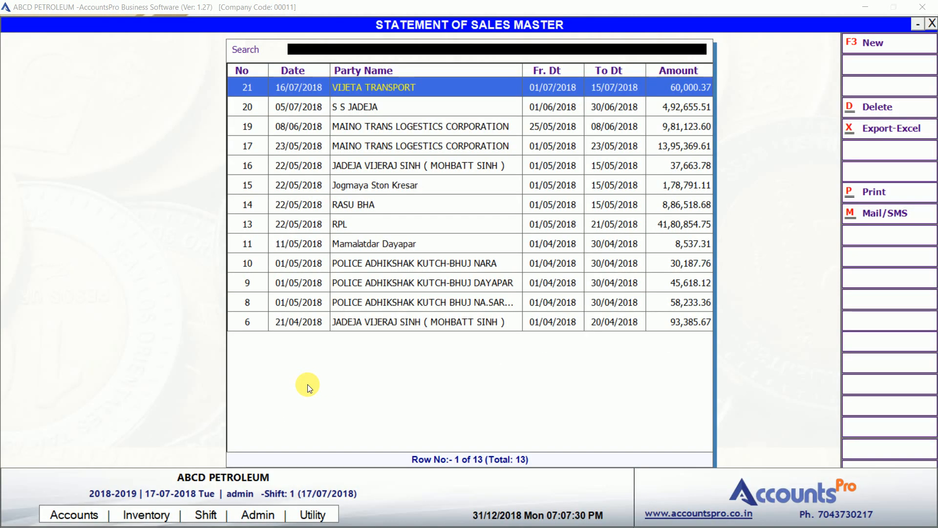
pyautogui.click(382, 270)
pyautogui.press('Escape')
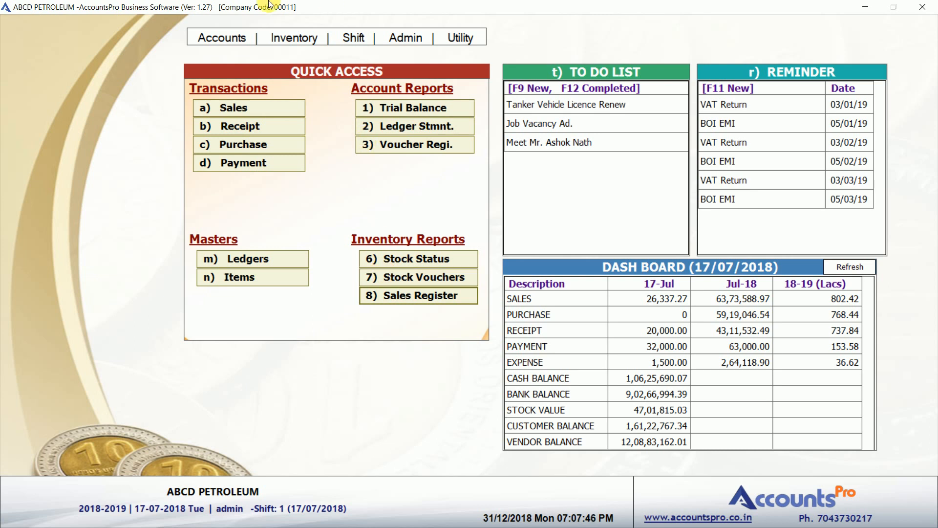
pyautogui.click(223, 39)
pyautogui.click(223, 39)
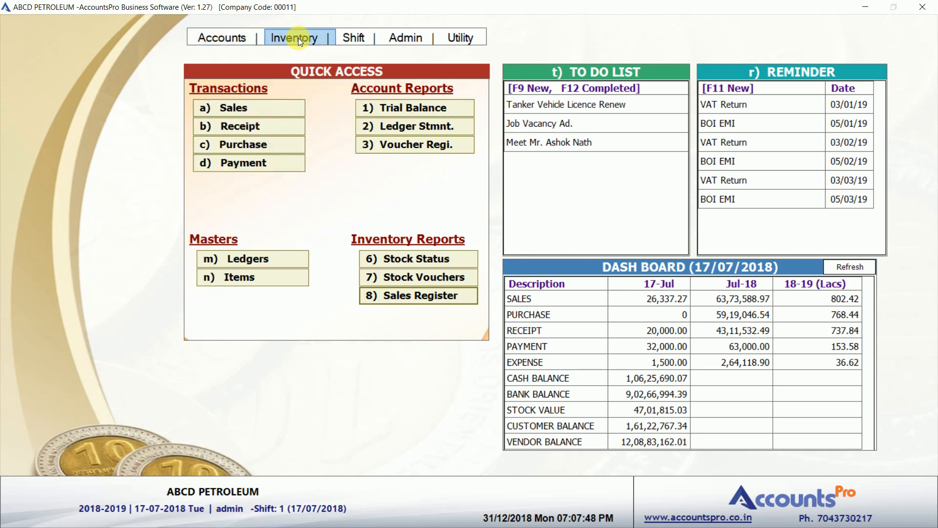
pyautogui.click(298, 38)
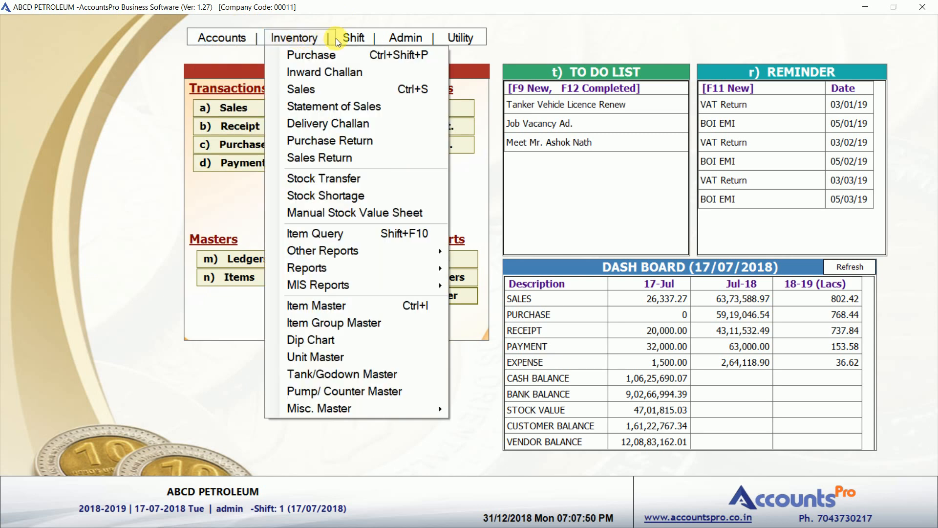
pyautogui.click(355, 39)
pyautogui.click(399, 42)
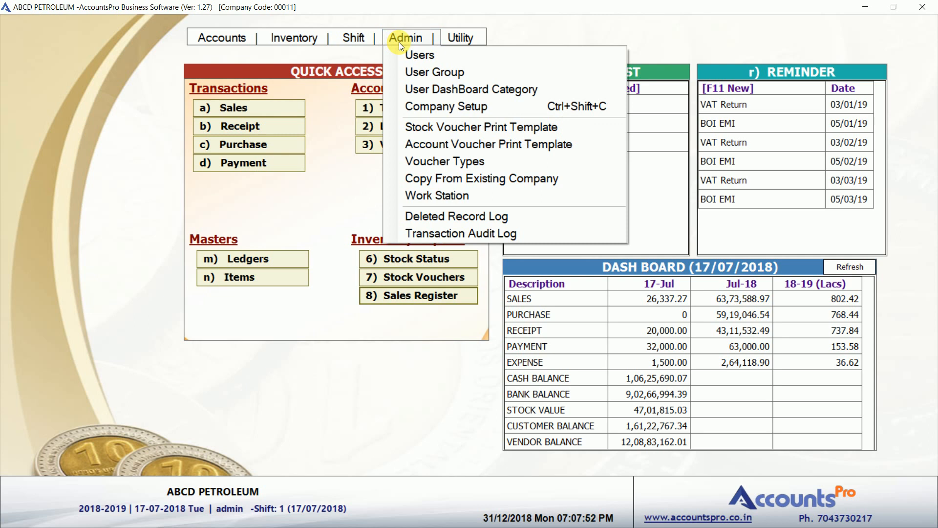
pyautogui.moveTo(447, 42)
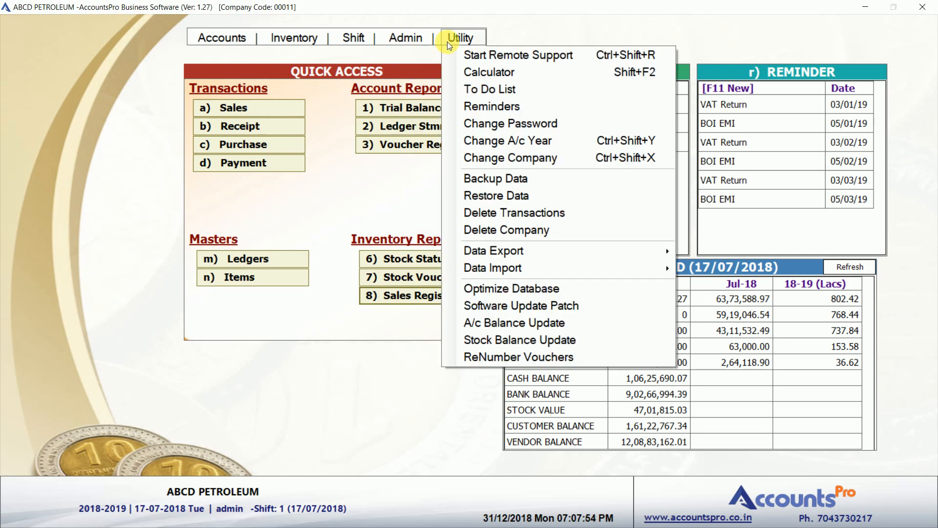
pyautogui.click(330, 105)
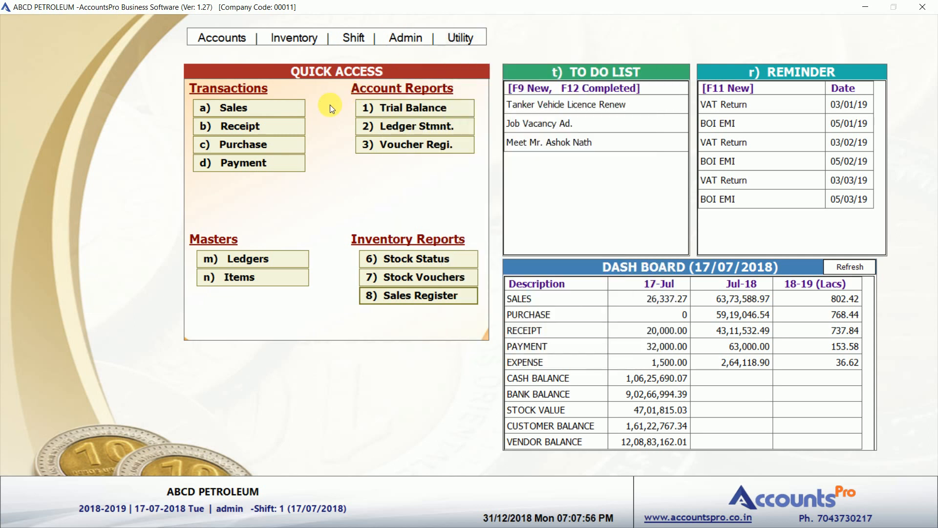